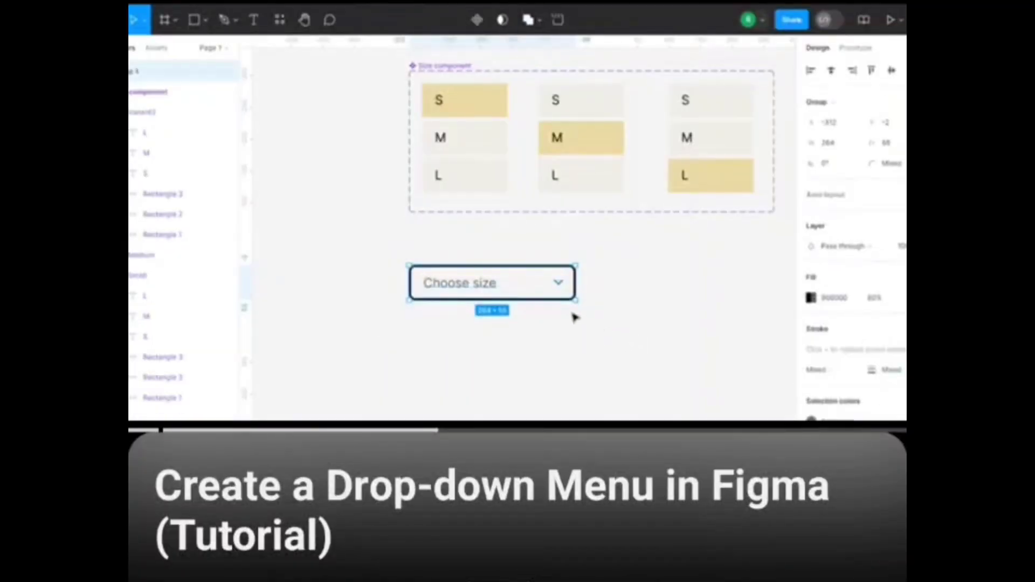
{"action": "left_click_drag", "start_coordinate": [457, 313], "coordinate": [450, 351]}
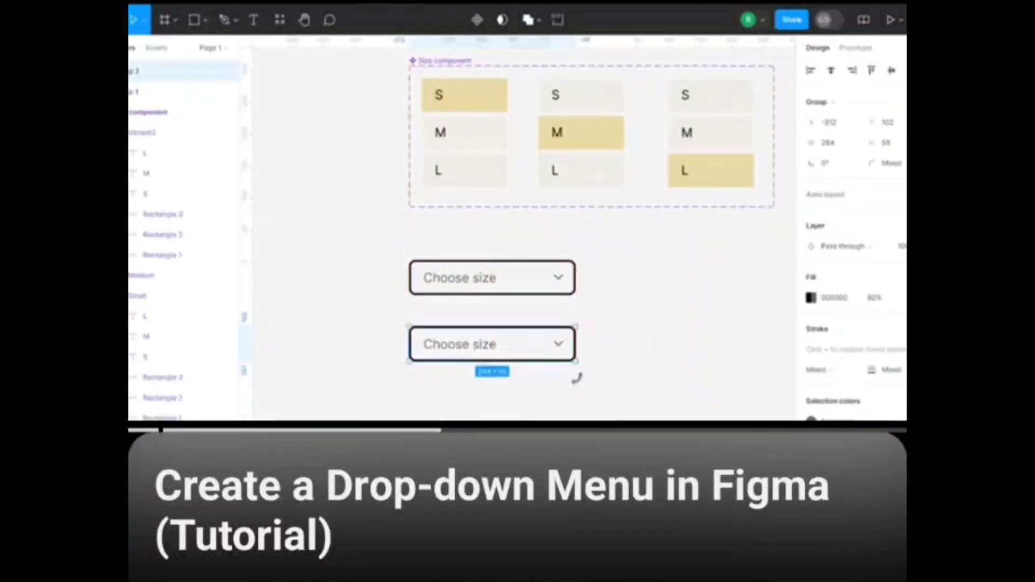
{"action": "scroll", "coordinate": [575, 367], "scroll_direction": "down", "scroll_amount": 2}
{"action": "scroll", "coordinate": [575, 356], "scroll_direction": "up", "scroll_amount": 5}
{"action": "left_click", "coordinate": [450, 171]}
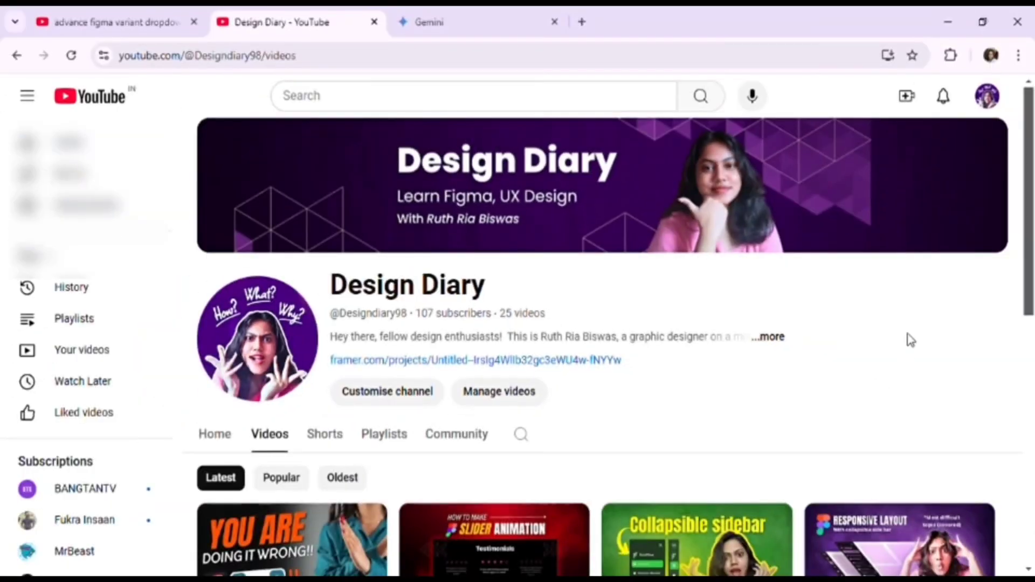
{"action": "scroll", "coordinate": [596, 353], "scroll_direction": "down", "scroll_amount": 5}
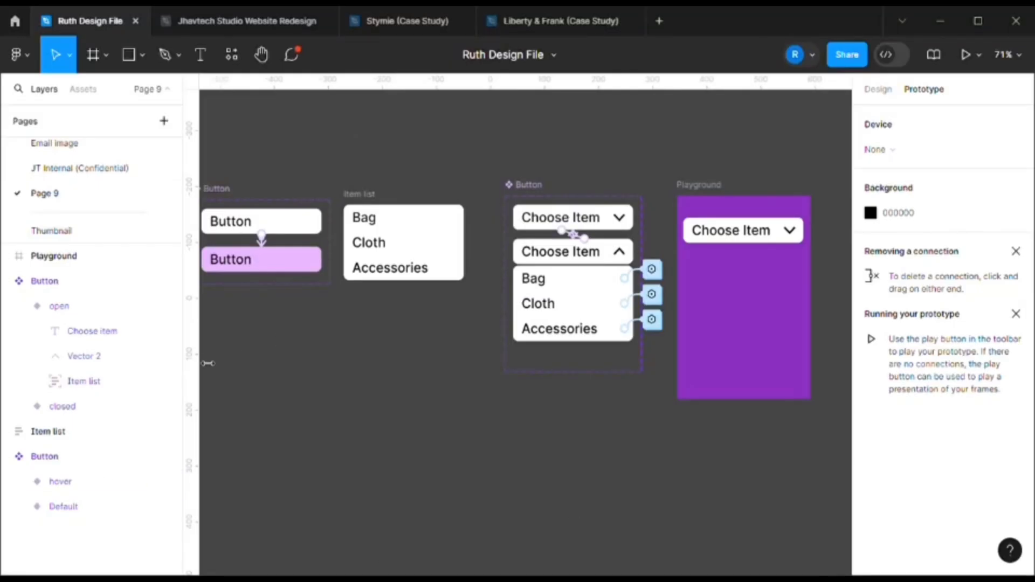
Move the Playground frame slightly farther from the Choose Item dropdown component set
{"action": "scroll", "coordinate": [249, 357], "scroll_direction": "left", "scroll_amount": 2}
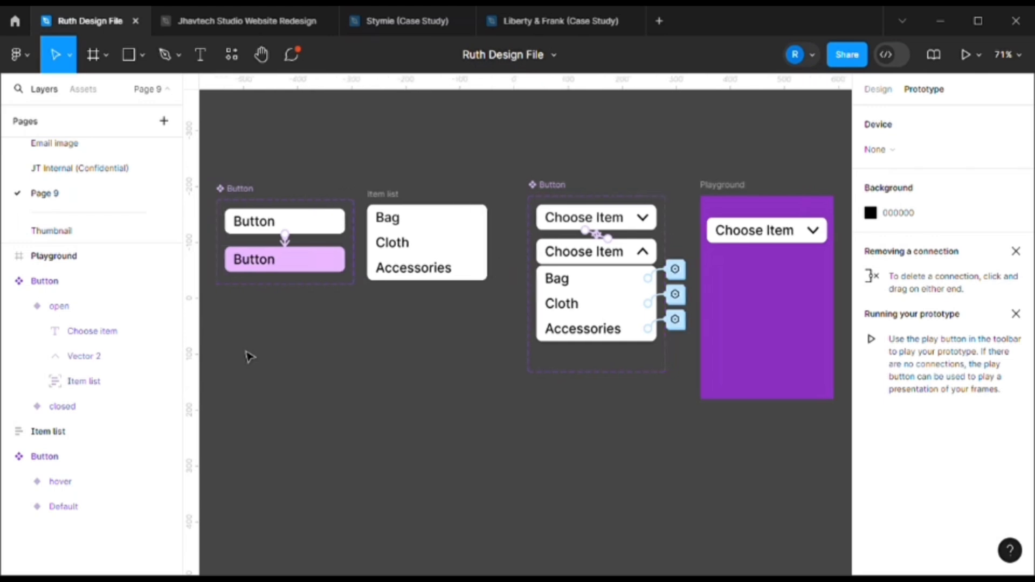
{"action": "scroll", "coordinate": [402, 387], "scroll_direction": "down", "scroll_amount": 3}
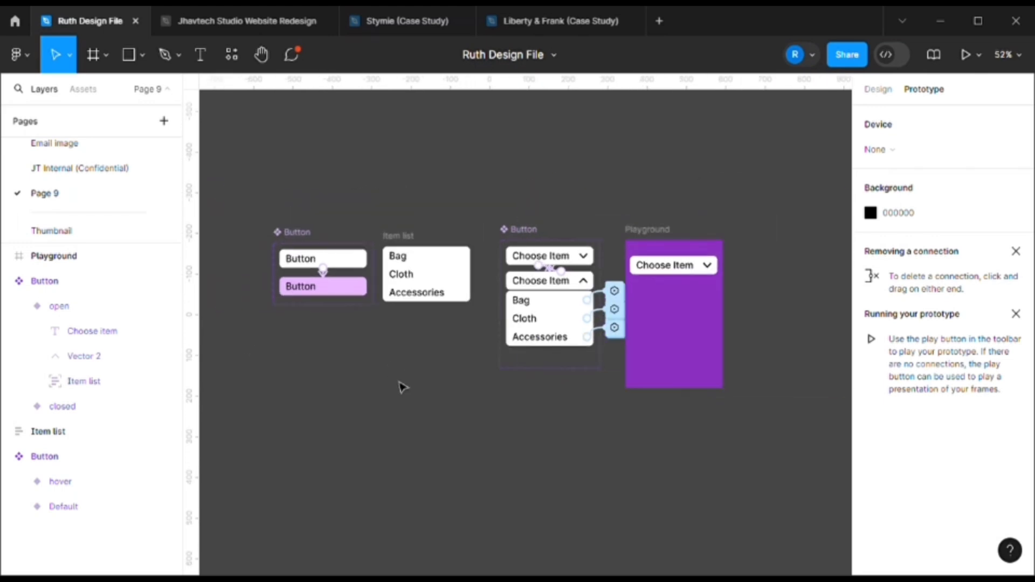
{"action": "left_click_drag", "start_coordinate": [658, 238], "coordinate": [668, 233]}
Review the Button hover component set, the Item list frame and the Choose Item dropdown component set on the canvas
{"action": "left_click", "coordinate": [321, 240]}
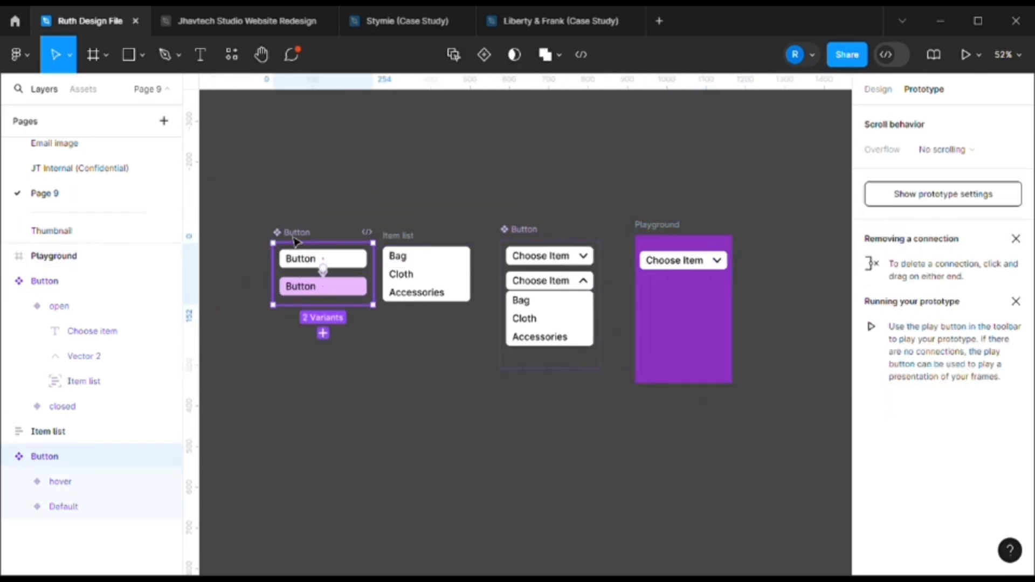
{"action": "left_click", "coordinate": [407, 250]}
{"action": "left_click", "coordinate": [531, 242]}
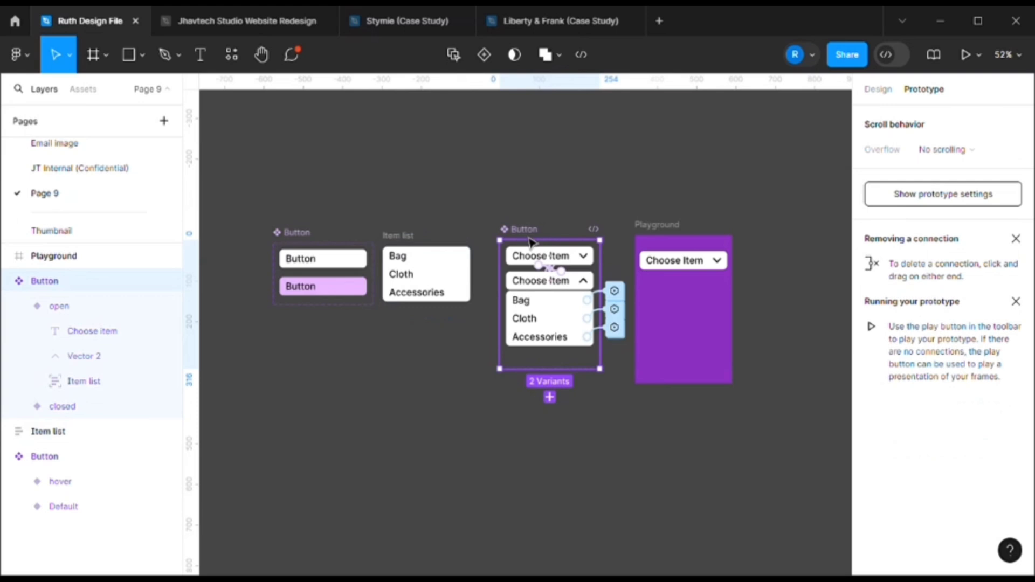
Preview the Playground frame as a prototype and choose Cloth from the Choose Item dropdown
{"action": "left_click", "coordinate": [663, 230]}
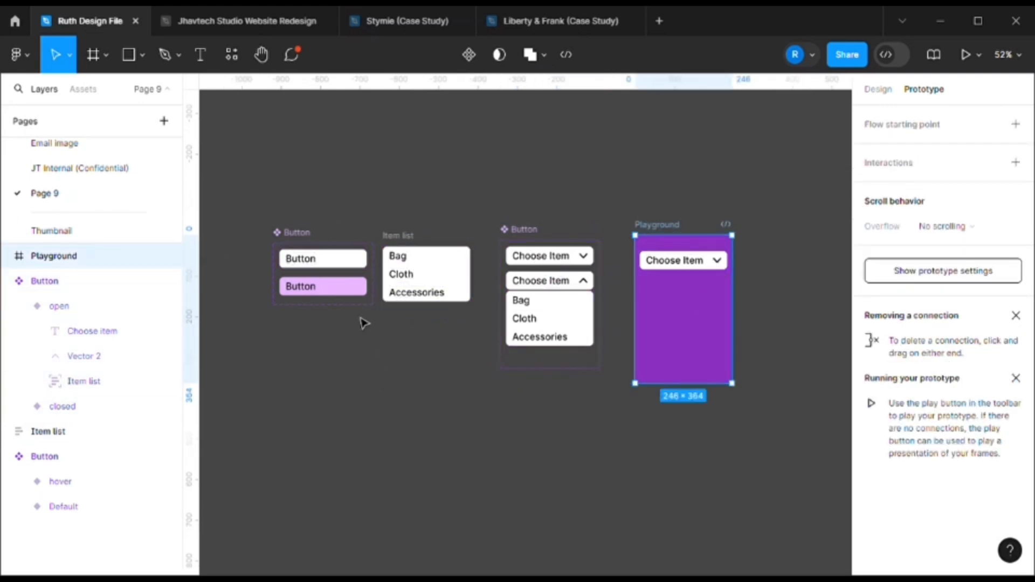
{"action": "left_click", "coordinate": [966, 55]}
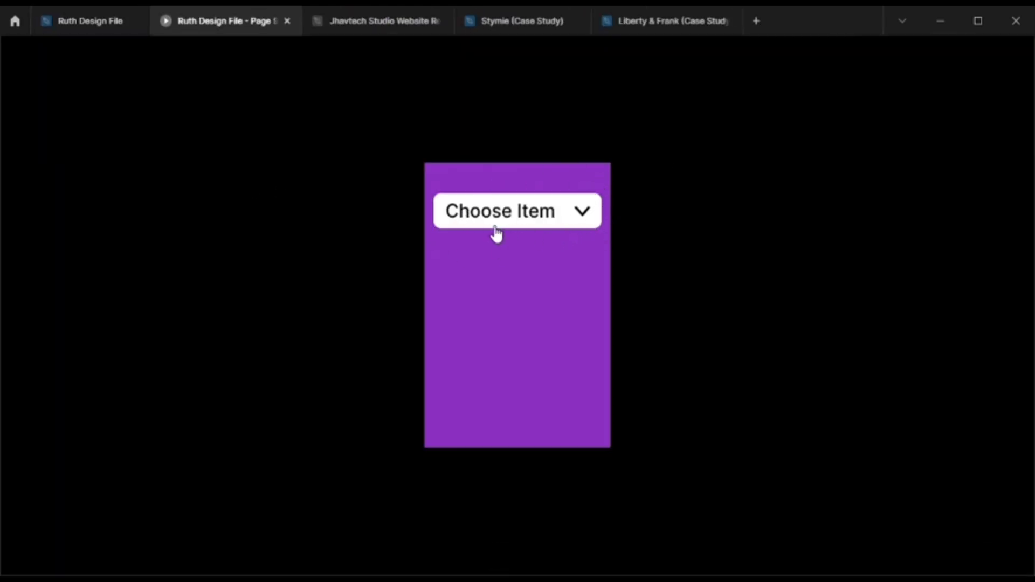
{"action": "left_click", "coordinate": [590, 222]}
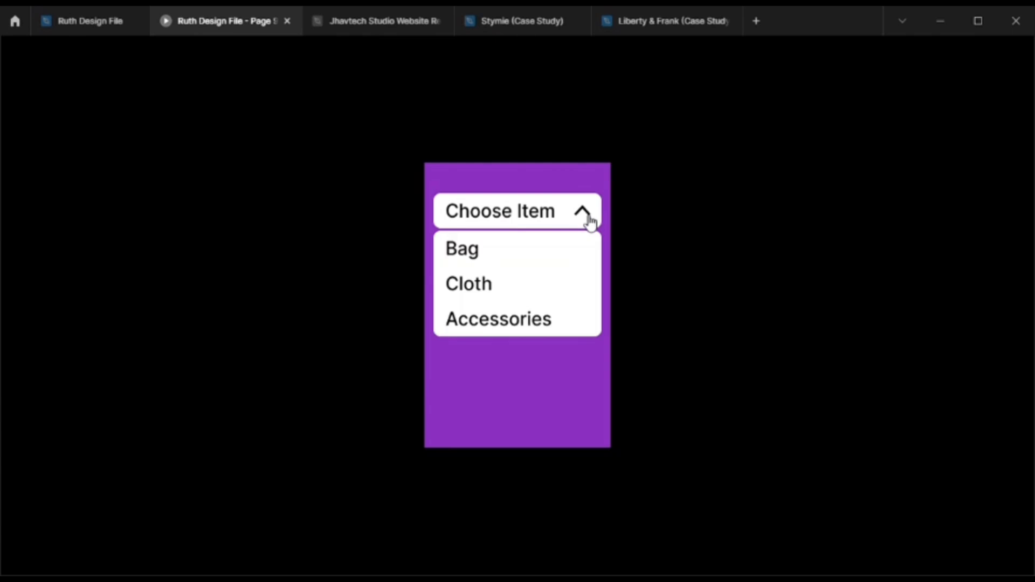
{"action": "left_click", "coordinate": [493, 287]}
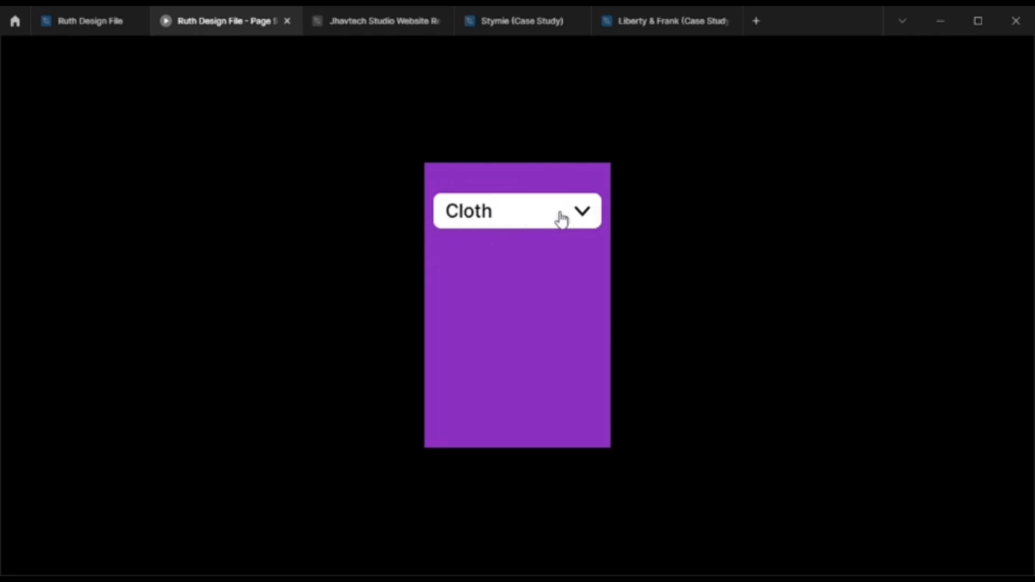
Test the dropdown in the preview by choosing Bag and then Accessories
{"action": "left_click", "coordinate": [584, 218]}
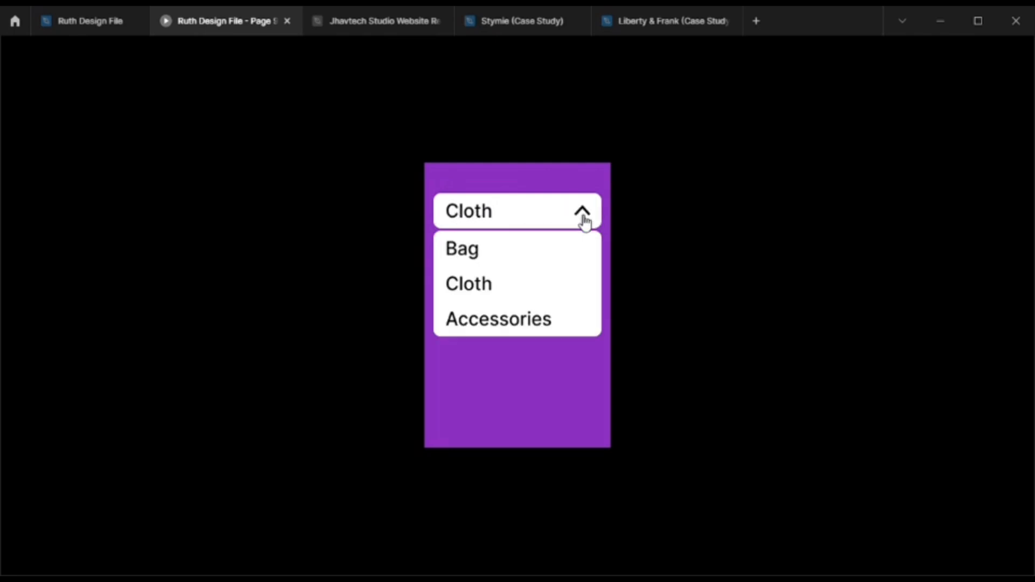
{"action": "left_click", "coordinate": [490, 255]}
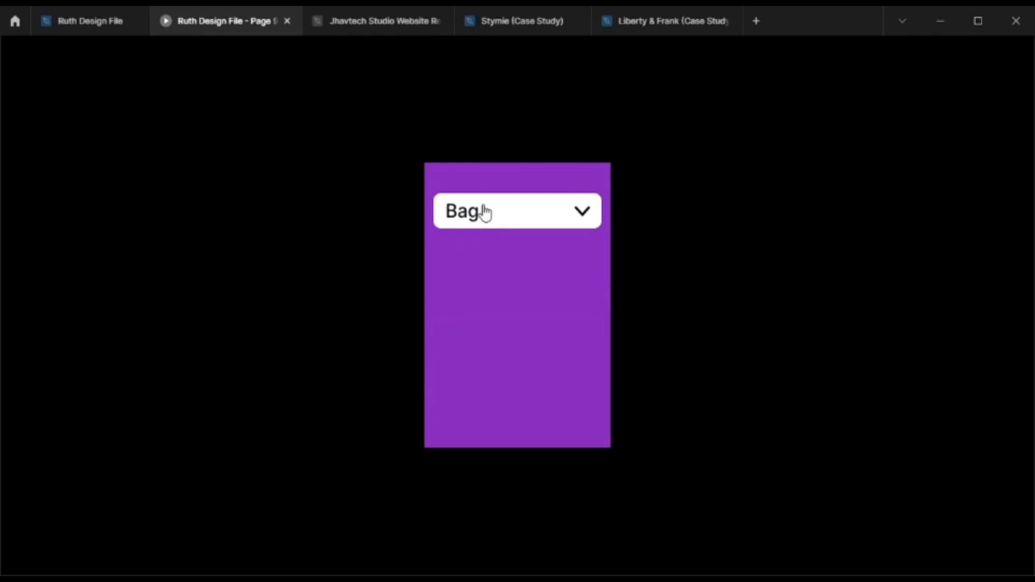
{"action": "left_click", "coordinate": [514, 224]}
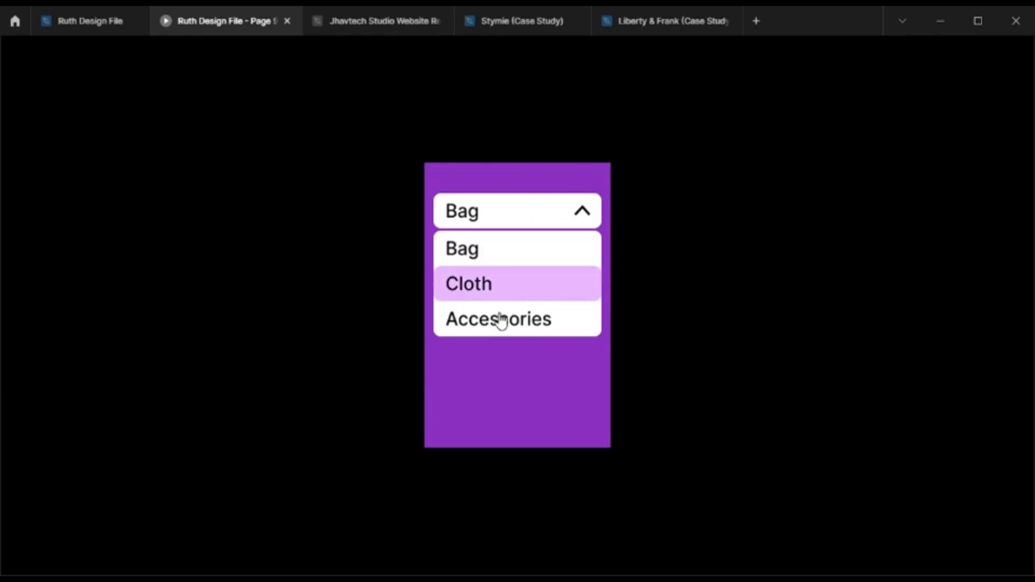
{"action": "left_click", "coordinate": [459, 324]}
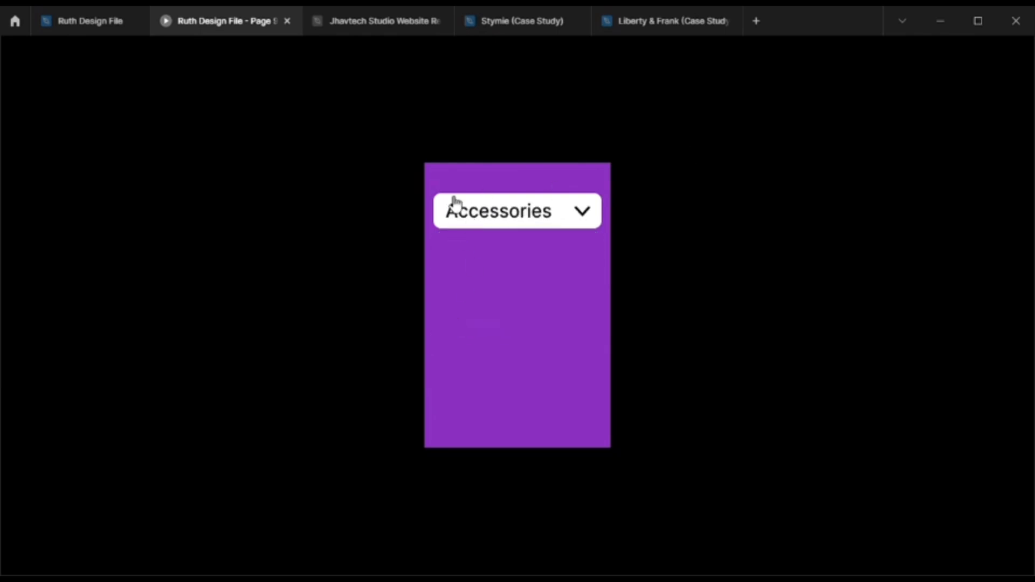
Return to the design file and open the page's local variables
{"action": "left_click", "coordinate": [82, 23]}
{"action": "left_click", "coordinate": [865, 90]}
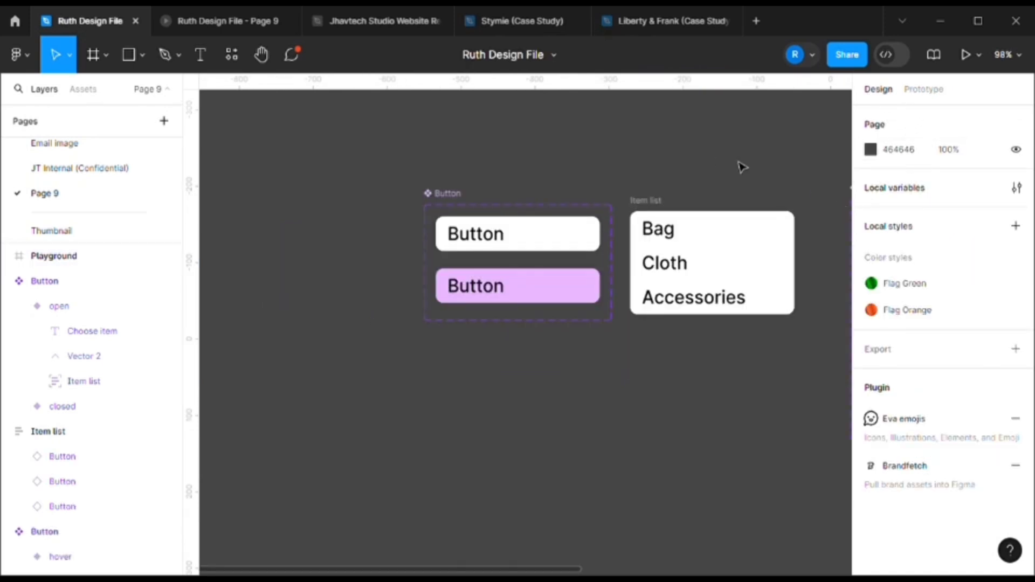
{"action": "scroll", "coordinate": [723, 312], "scroll_direction": "right", "scroll_amount": 5}
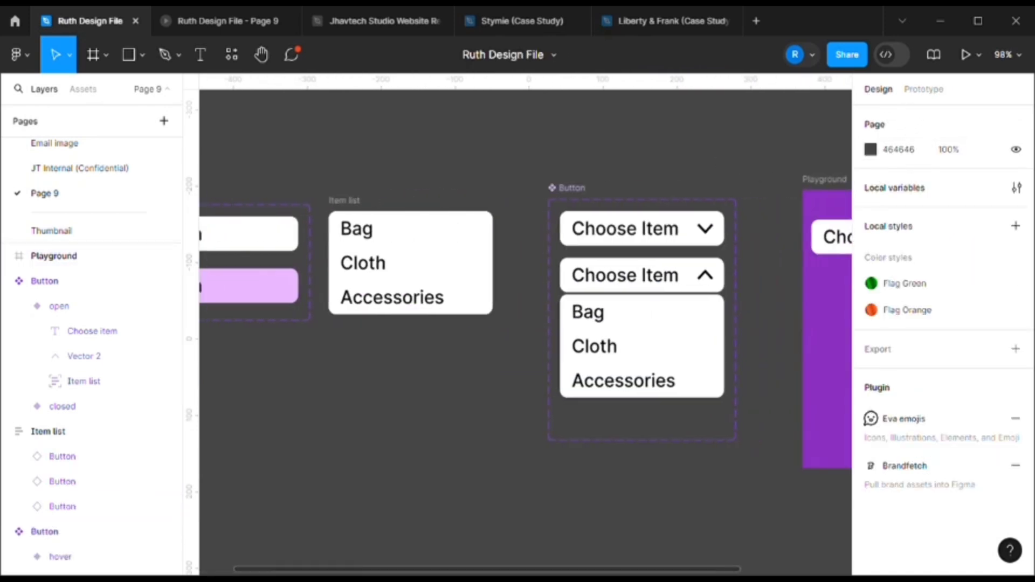
{"action": "left_click", "coordinate": [1018, 189]}
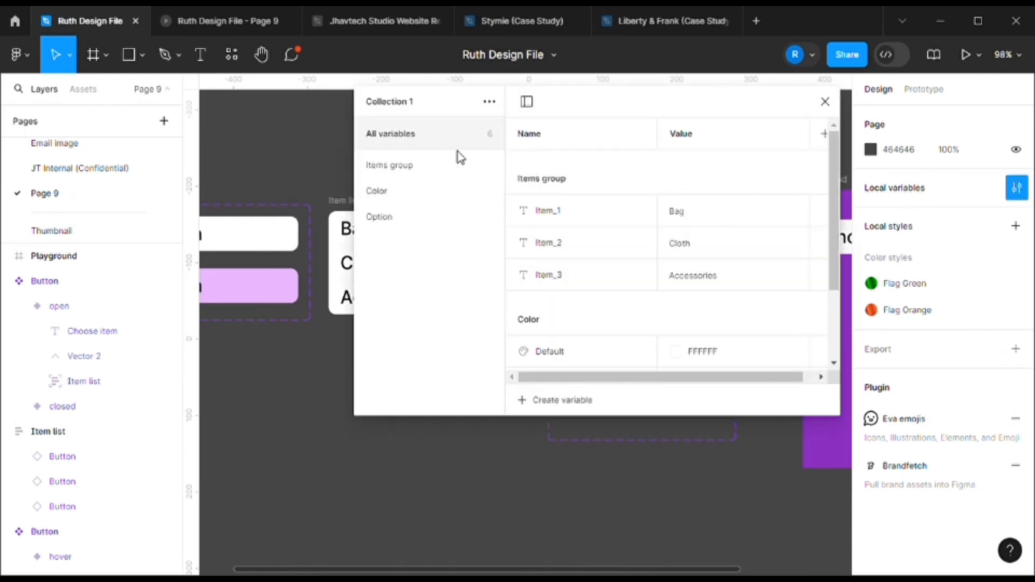
Examine the variables in the Items group, Color and Option groups of Collection 1
{"action": "scroll", "coordinate": [571, 211], "scroll_direction": "down", "scroll_amount": 2}
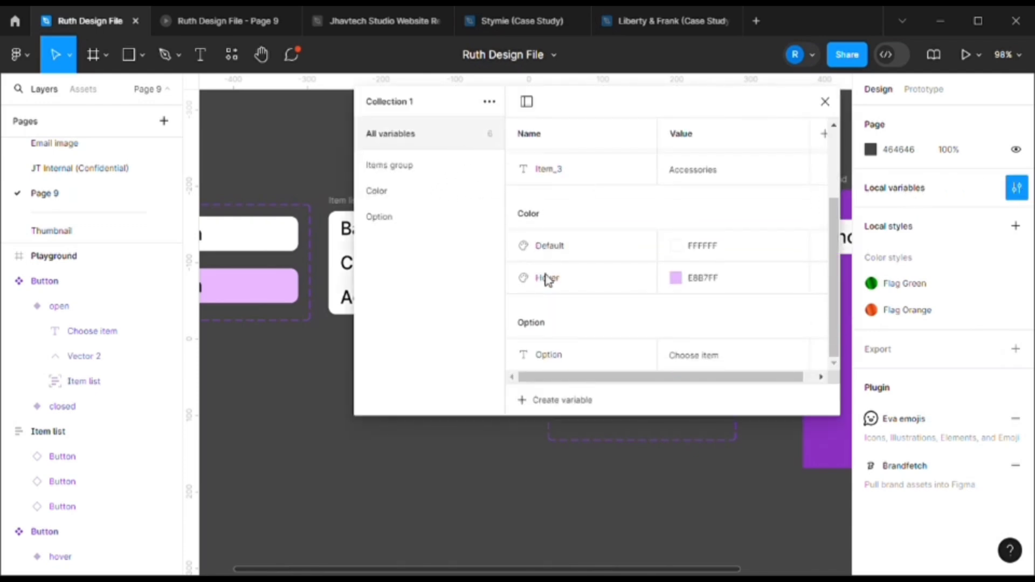
{"action": "scroll", "coordinate": [588, 345], "scroll_direction": "up", "scroll_amount": 3}
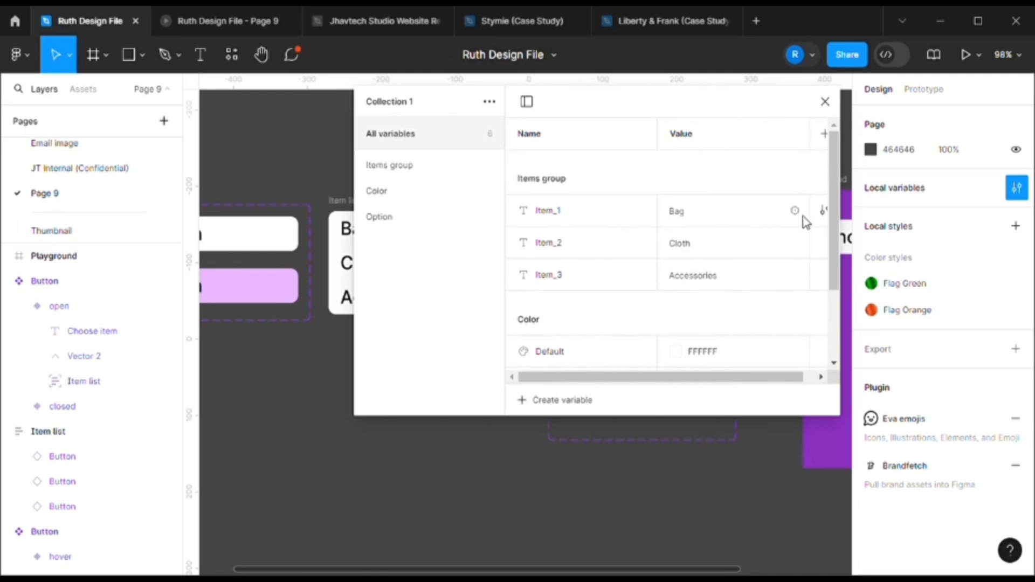
{"action": "left_click", "coordinate": [412, 171]}
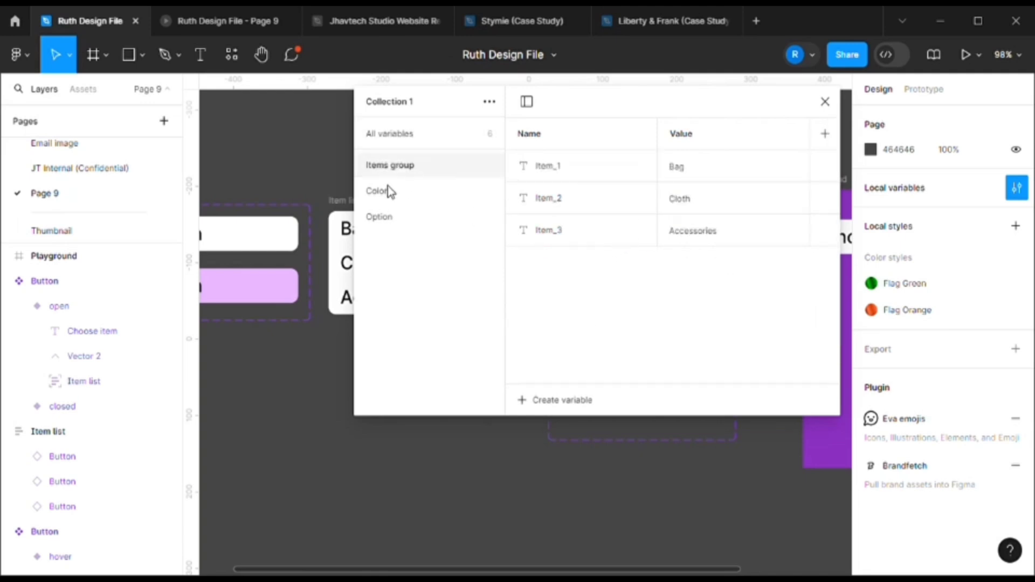
{"action": "left_click", "coordinate": [387, 188]}
{"action": "left_click", "coordinate": [383, 225]}
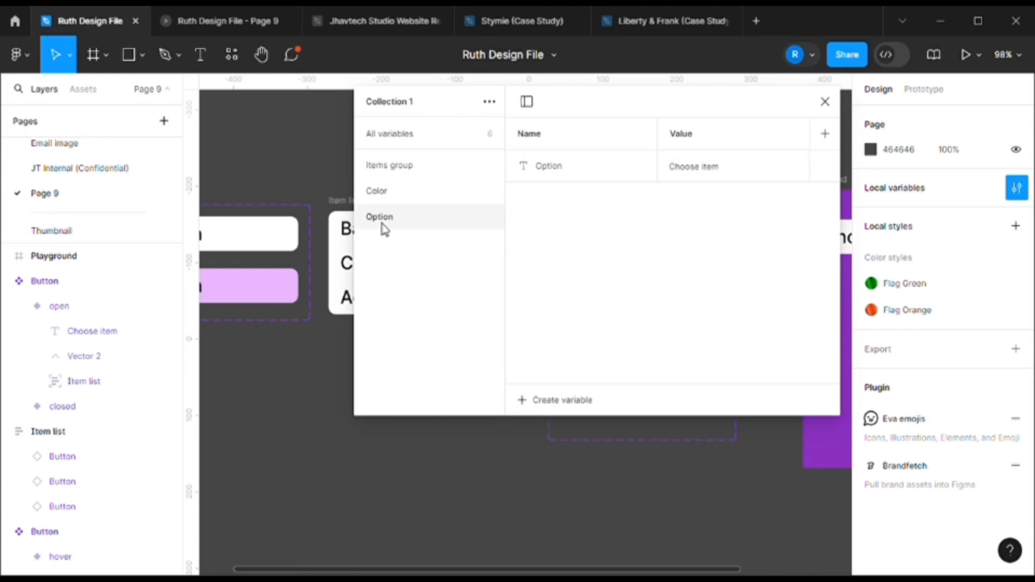
Create a new, empty variable collection alongside Collection 1
{"action": "left_click", "coordinate": [488, 102]}
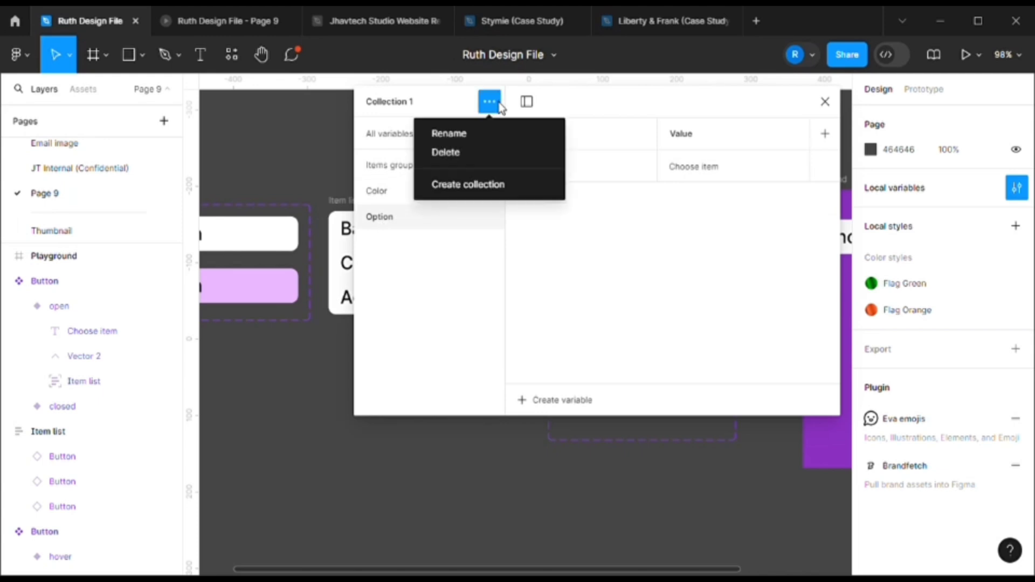
{"action": "left_click", "coordinate": [503, 184]}
{"action": "left_click", "coordinate": [413, 214]}
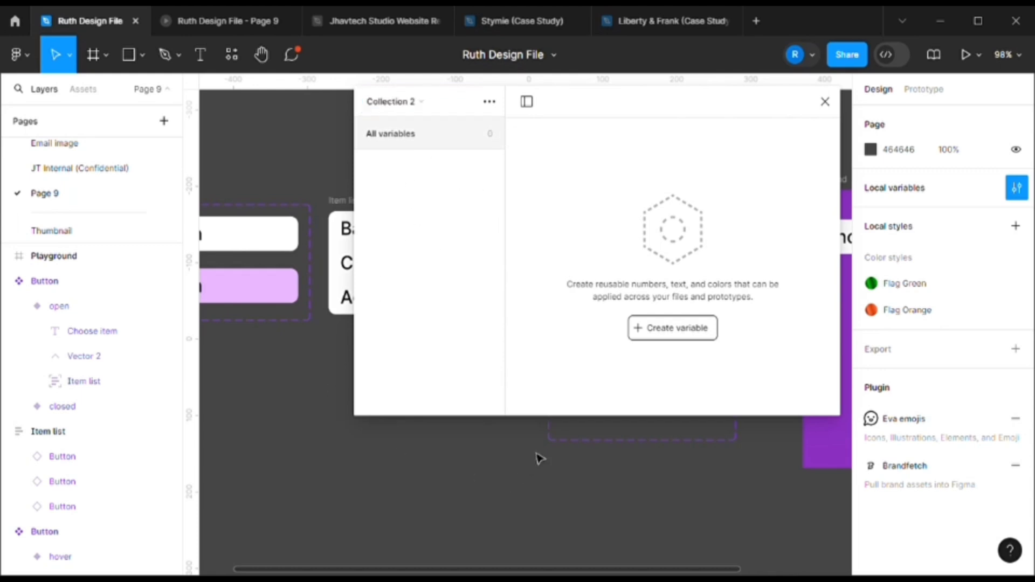
Create a color variable named Color_Default in the new collection
{"action": "scroll", "coordinate": [424, 457], "scroll_direction": "up", "scroll_amount": 10}
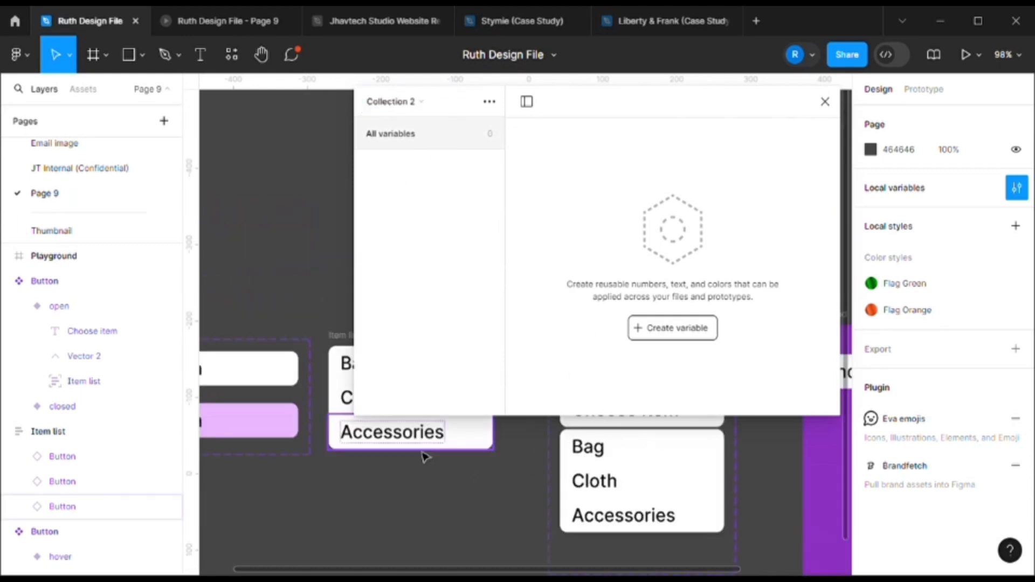
{"action": "scroll", "coordinate": [431, 456], "scroll_direction": "down", "scroll_amount": 1}
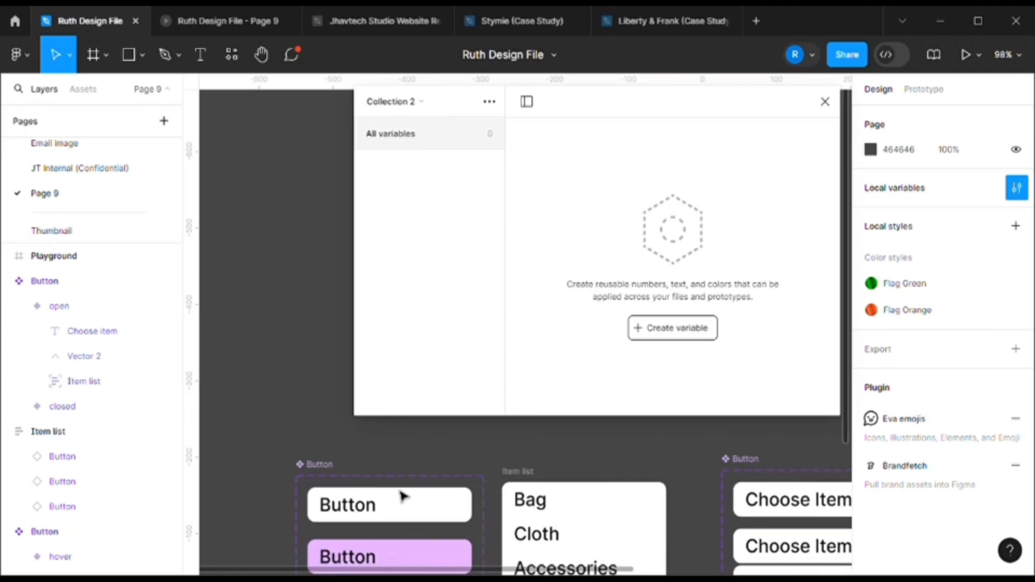
{"action": "scroll", "coordinate": [400, 494], "scroll_direction": "down", "scroll_amount": 1}
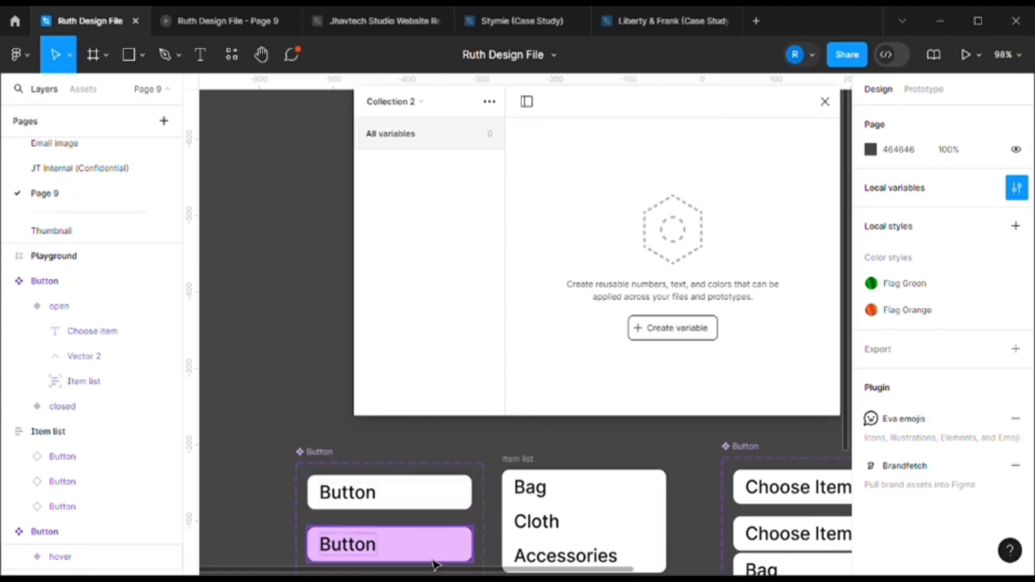
{"action": "left_click", "coordinate": [663, 329]}
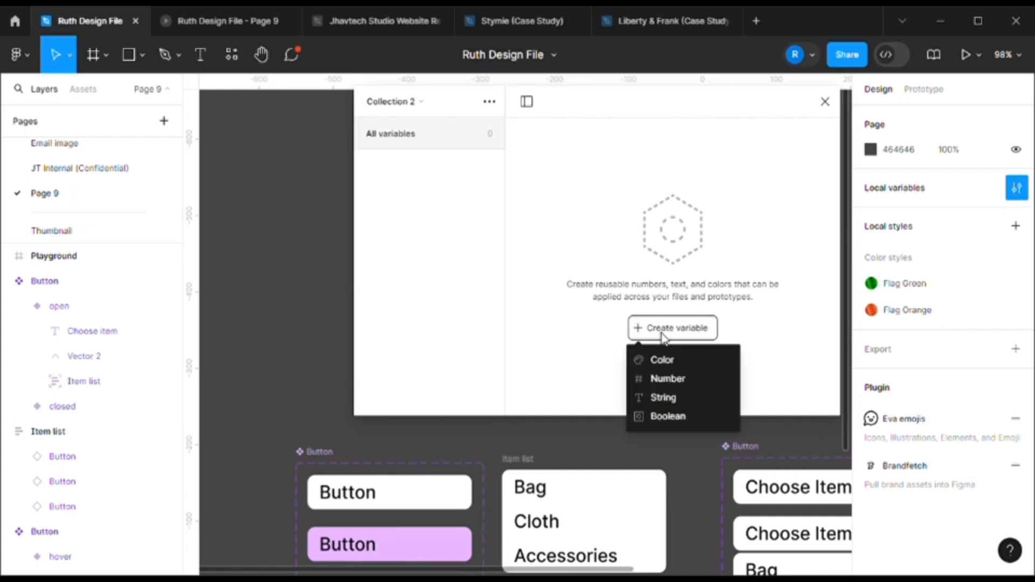
{"action": "left_click", "coordinate": [665, 363]}
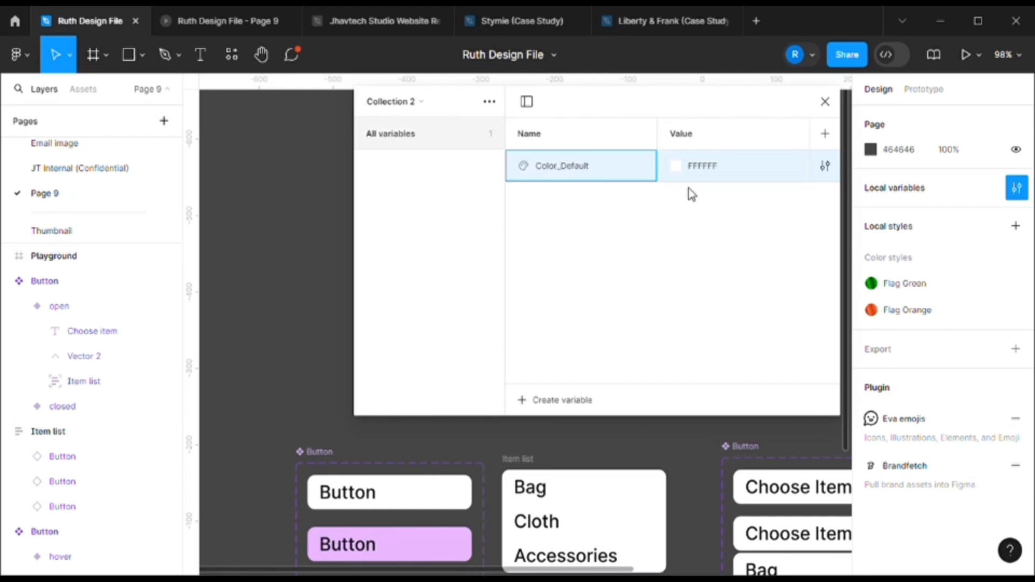
{"action": "left_click", "coordinate": [610, 249]}
Add a second color variable to Collection 2
{"action": "left_click", "coordinate": [577, 399]}
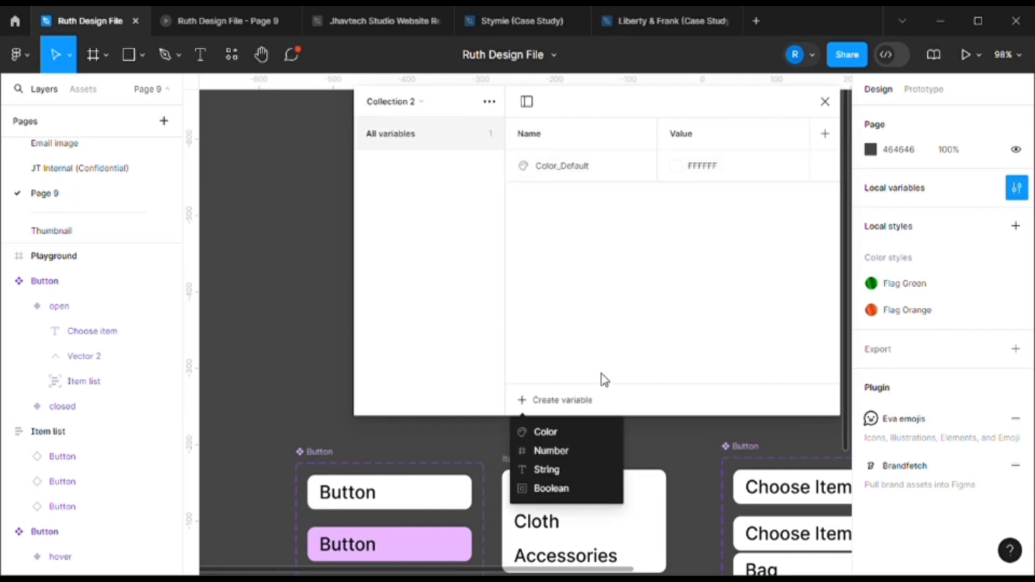
{"action": "left_click", "coordinate": [545, 433]}
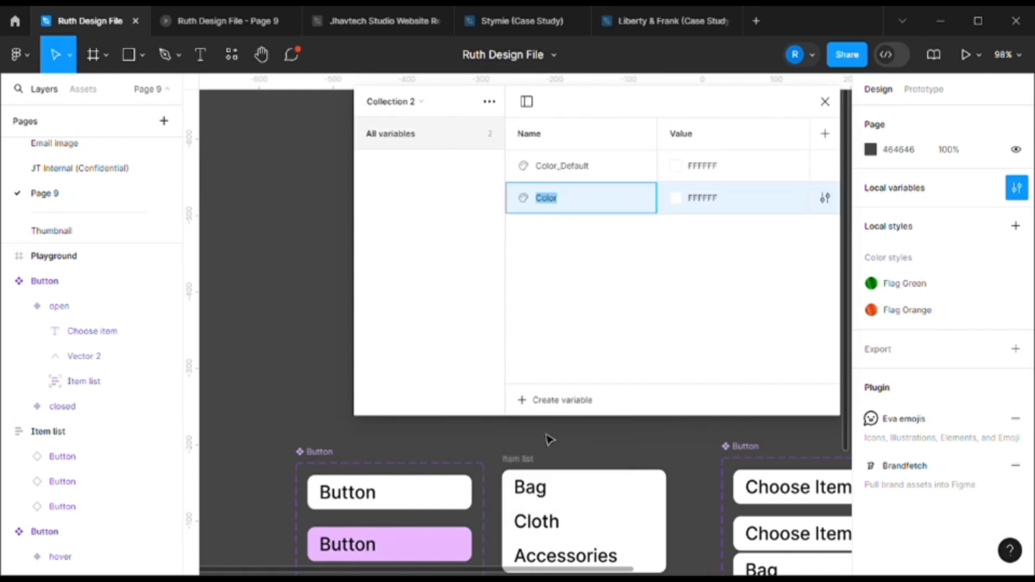
{"action": "key", "text": "Right"}
Rename the Color_Default variable to Color/Default and the second color variable to Color/Hover so both belong to a Color group
{"action": "double_click", "coordinate": [561, 172]}
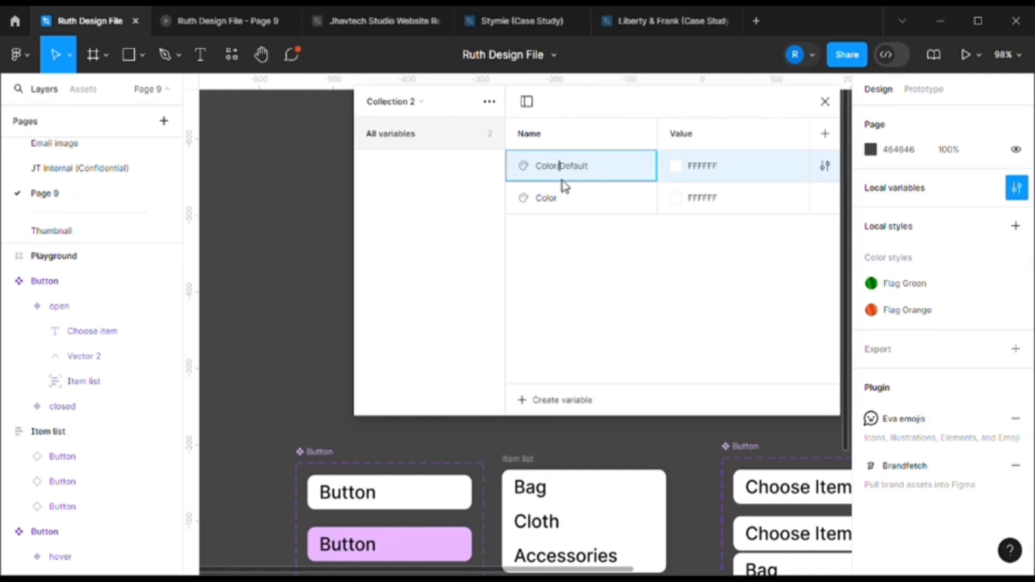
{"action": "key", "text": "Return"}
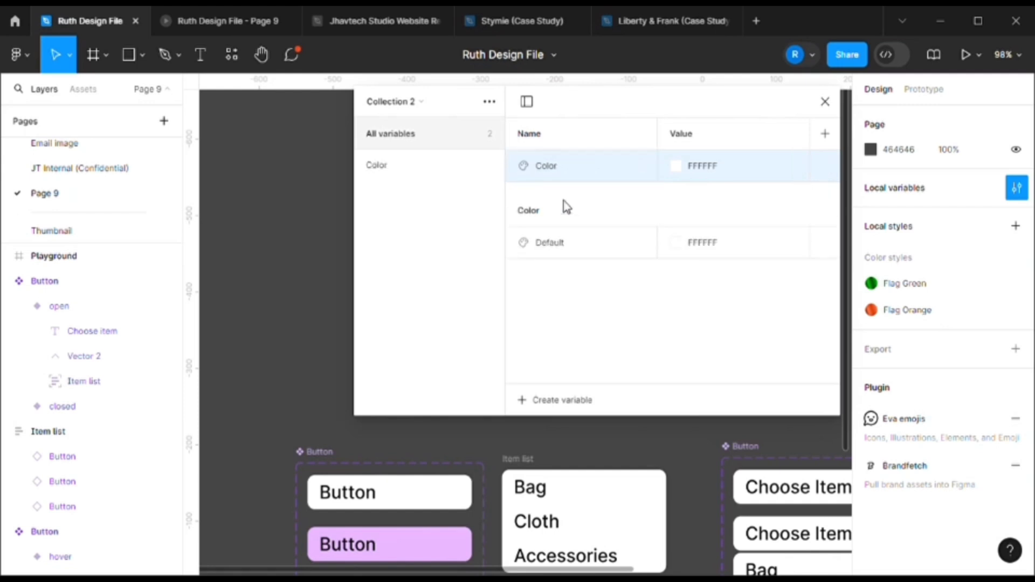
{"action": "double_click", "coordinate": [559, 170]}
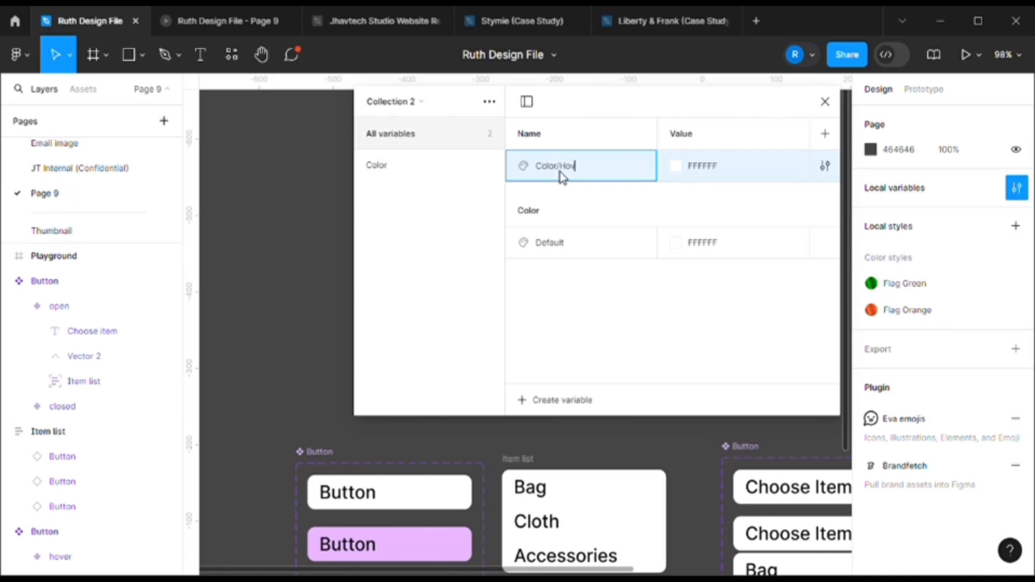
{"action": "type", "text": "/Hover"}
Set the Color/Hover variable's value to the light purple E8B7FF from the page colors
{"action": "left_click", "coordinate": [672, 173]}
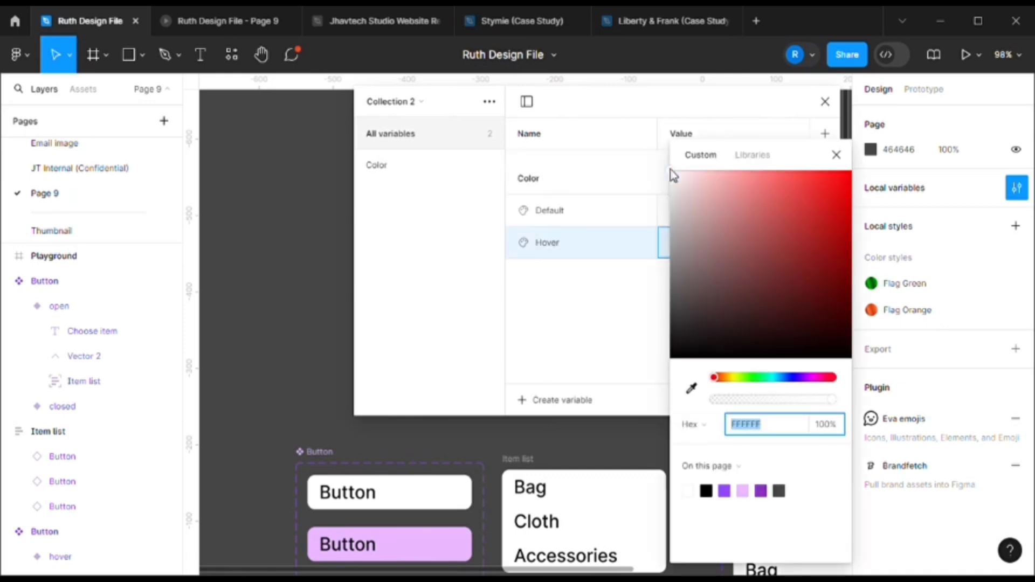
{"action": "left_click", "coordinate": [743, 491]}
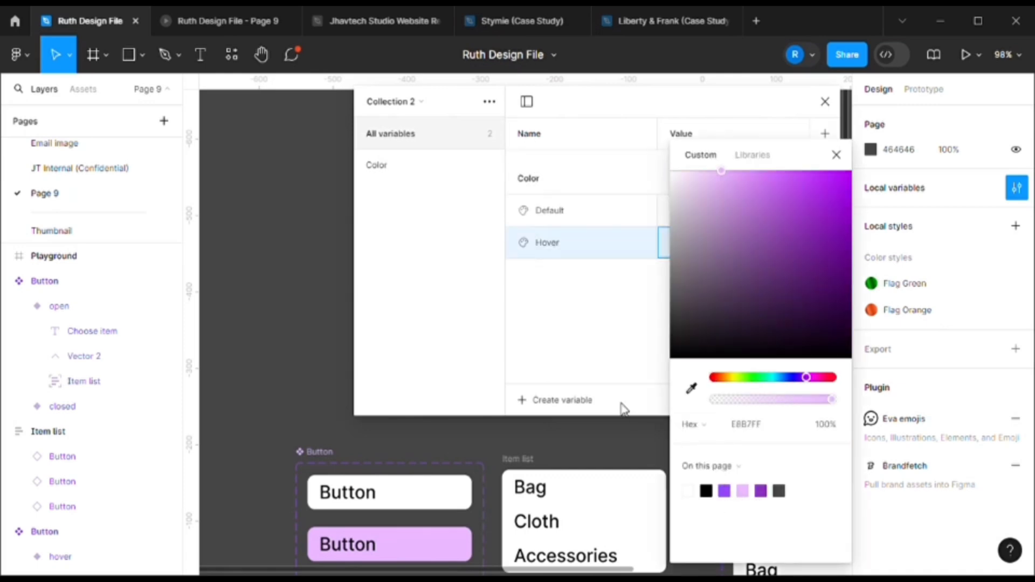
{"action": "left_click", "coordinate": [596, 359]}
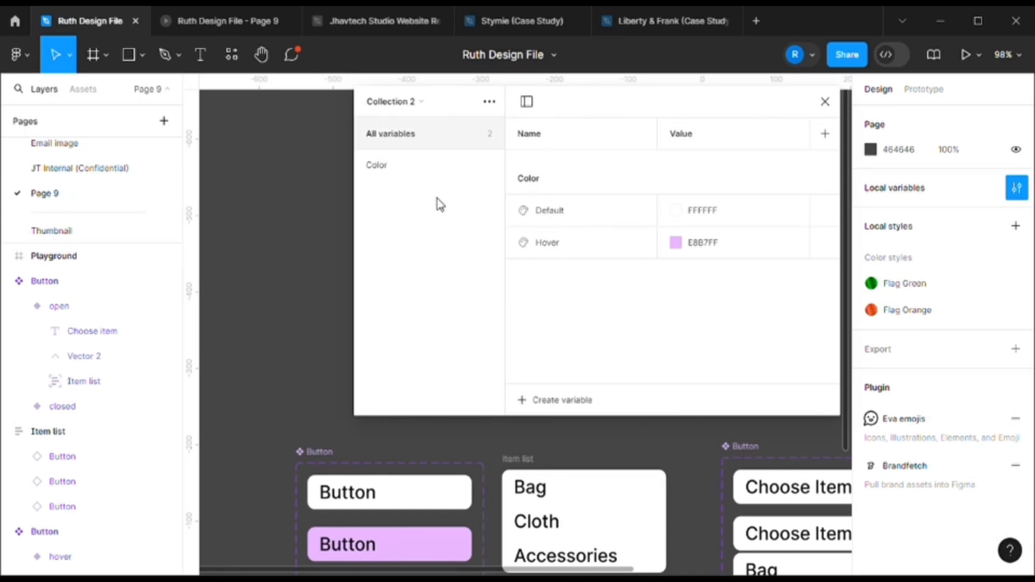
Create a string variable named Item_1 with the value Bag in Collection 2
{"action": "scroll", "coordinate": [547, 503], "scroll_direction": "down", "scroll_amount": 2}
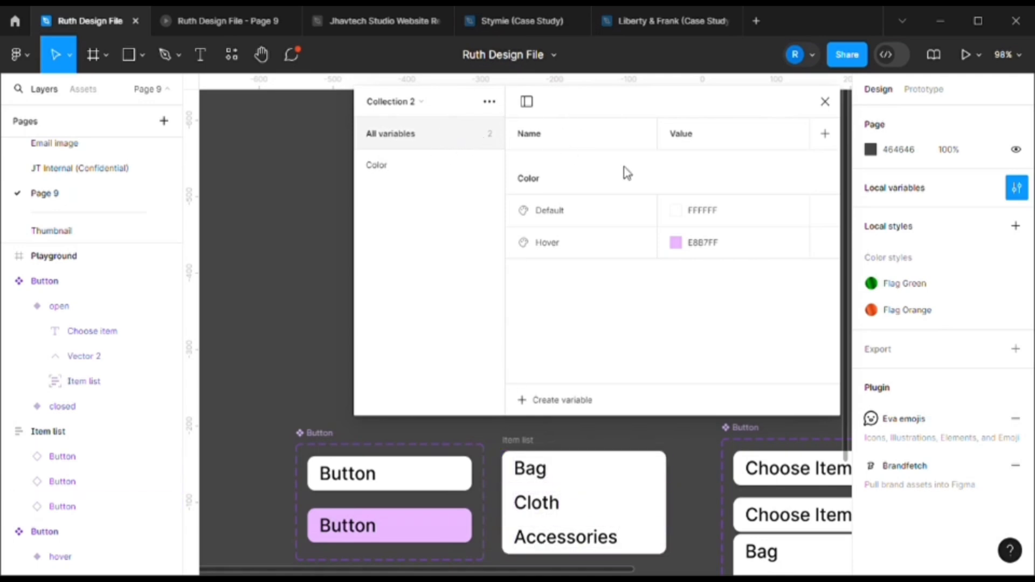
{"action": "left_click", "coordinate": [578, 400]}
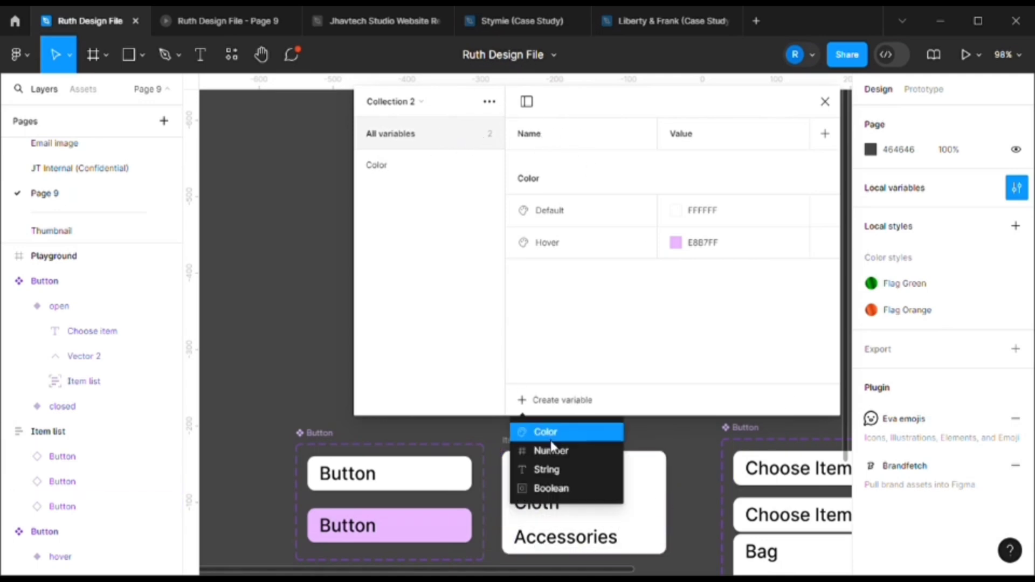
{"action": "left_click", "coordinate": [547, 470]}
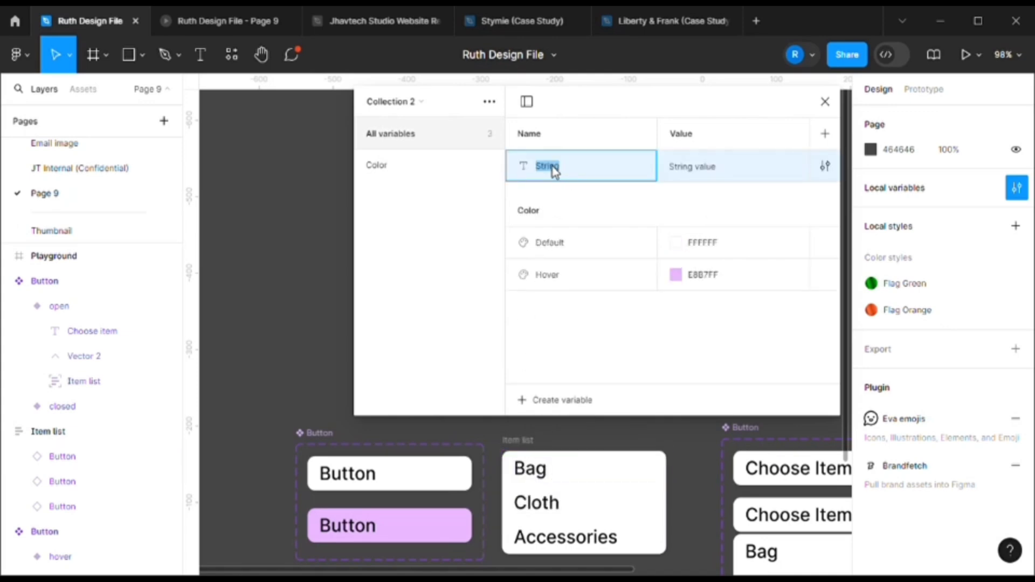
{"action": "key", "text": "BackSpace"}
{"action": "type", "text": "Item_1"}
{"action": "left_click", "coordinate": [689, 177]}
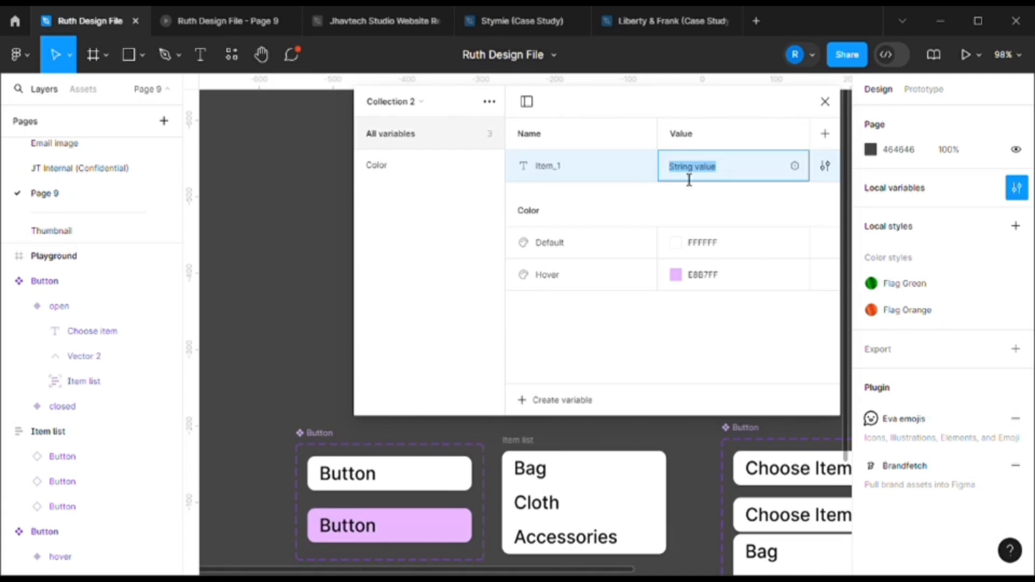
{"action": "type", "text": "Bag"}
{"action": "key", "text": "Return"}
Create a second string variable named Item_2 with the value Accessories
{"action": "left_click", "coordinate": [544, 400]}
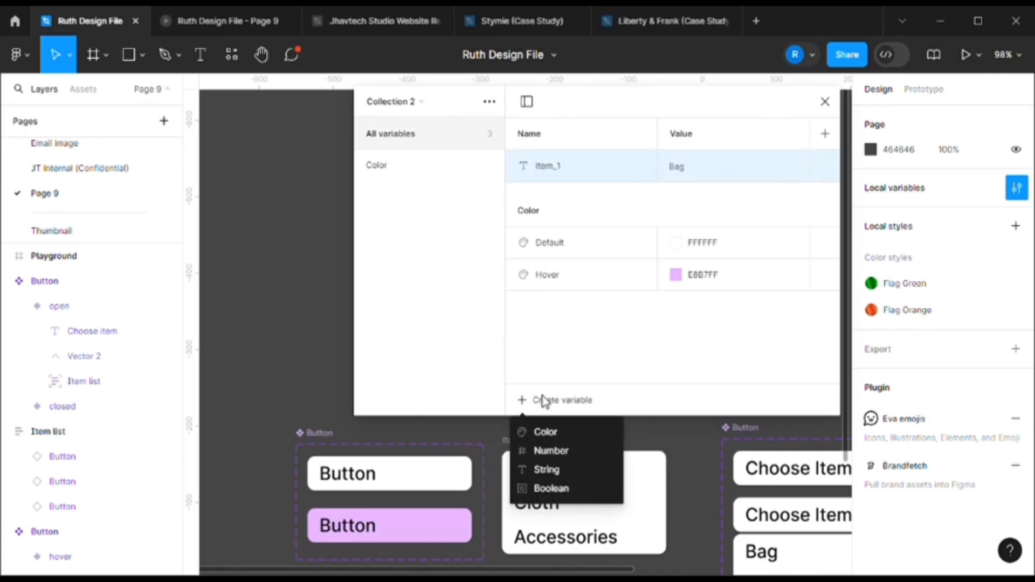
{"action": "left_click", "coordinate": [549, 470]}
{"action": "key", "text": "BackSpace"}
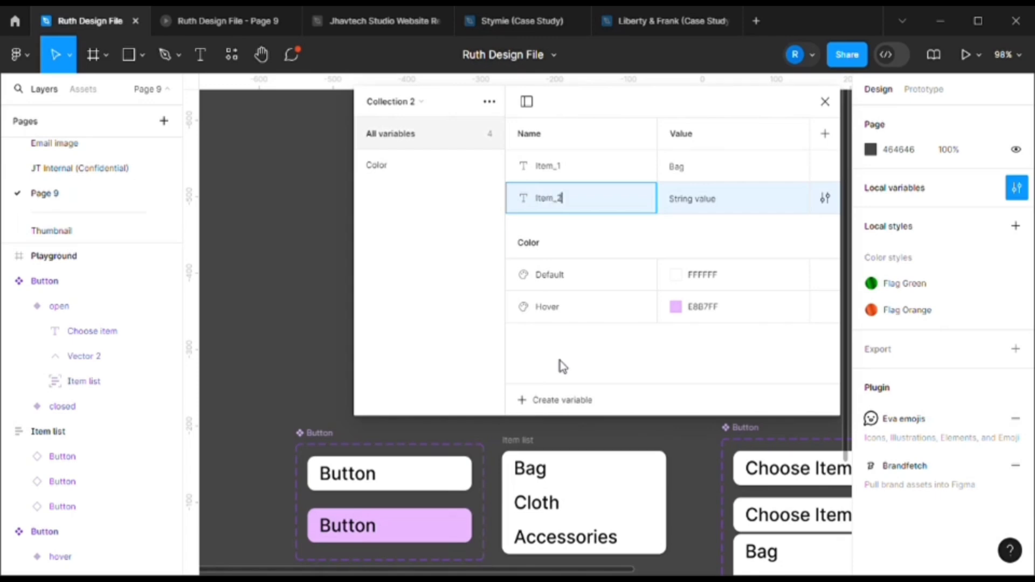
{"action": "left_click", "coordinate": [696, 209]}
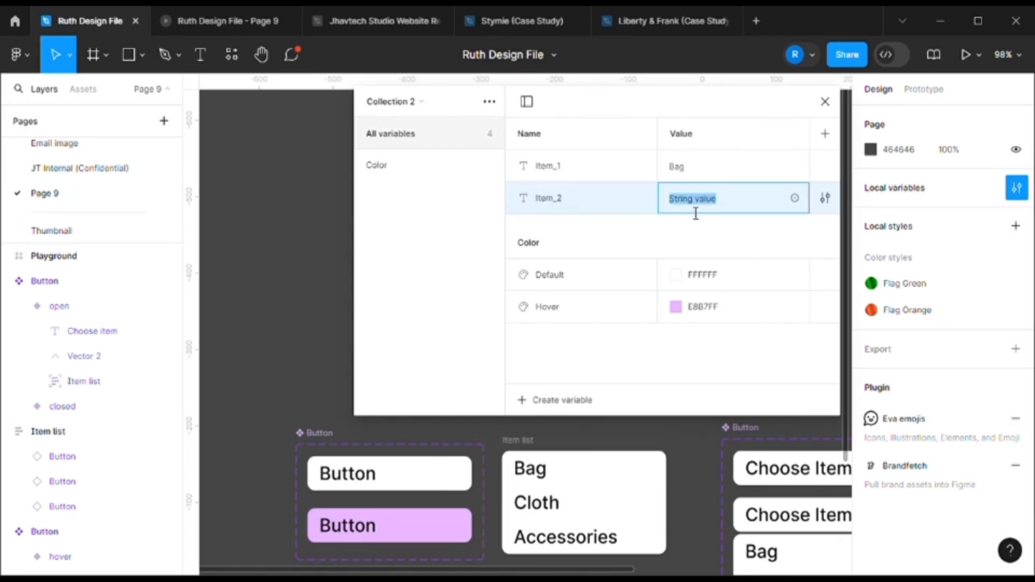
{"action": "type", "text": "Accessories"}
{"action": "left_click", "coordinate": [644, 237]}
Create a third string variable named Item_3 with the value Cloth
{"action": "left_click", "coordinate": [547, 399]}
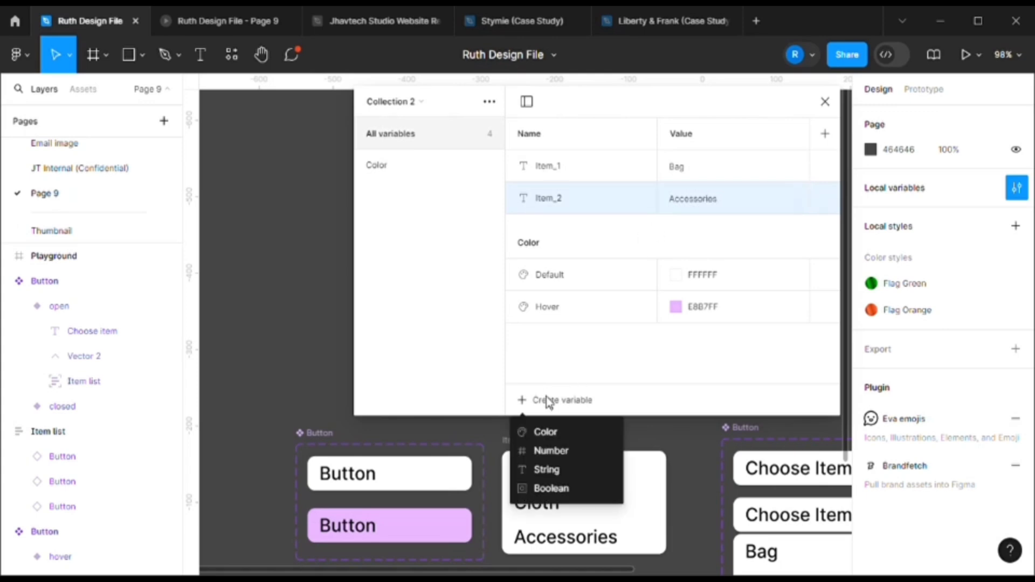
{"action": "left_click", "coordinate": [547, 469]}
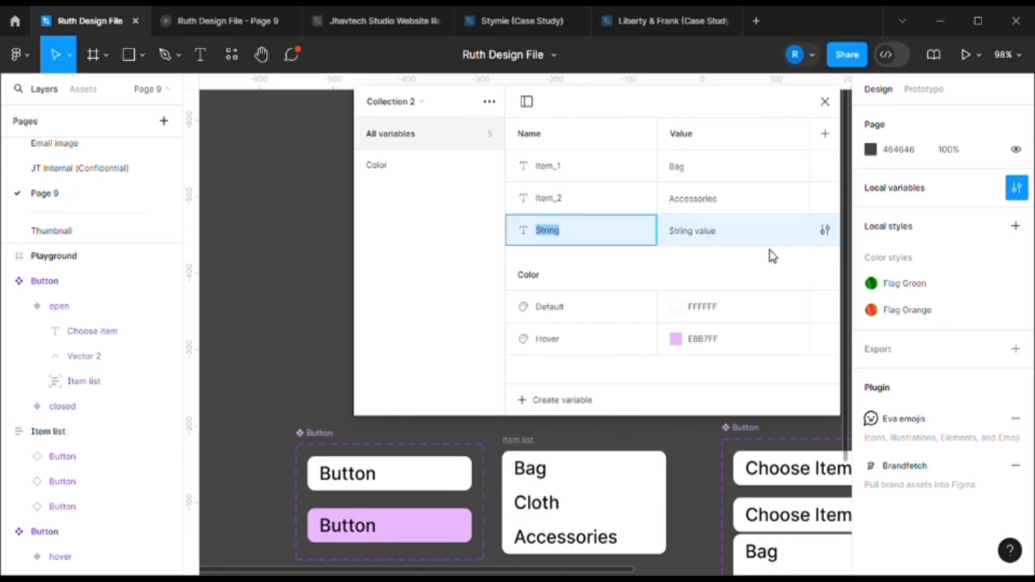
{"action": "key", "text": "BackSpace"}
{"action": "type", "text": "Item_3"}
{"action": "left_click", "coordinate": [692, 239]}
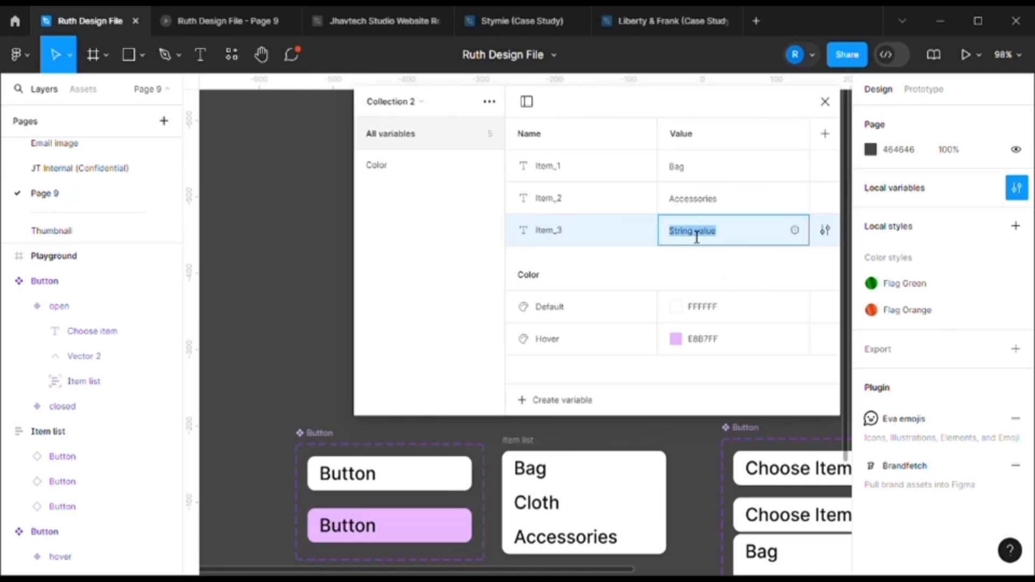
{"action": "type", "text": "Cloth"}
{"action": "left_click", "coordinate": [734, 270]}
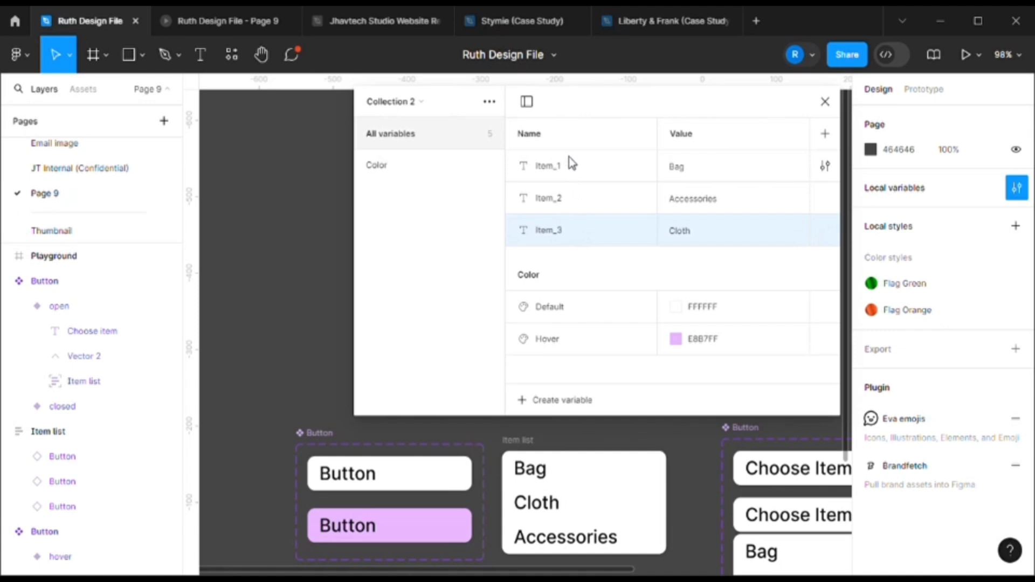
Put the variables Item_1, Item_2 and Item_3 into a new group named Items
{"action": "left_click", "coordinate": [573, 172], "text": "shift"}
{"action": "right_click", "coordinate": [576, 173]}
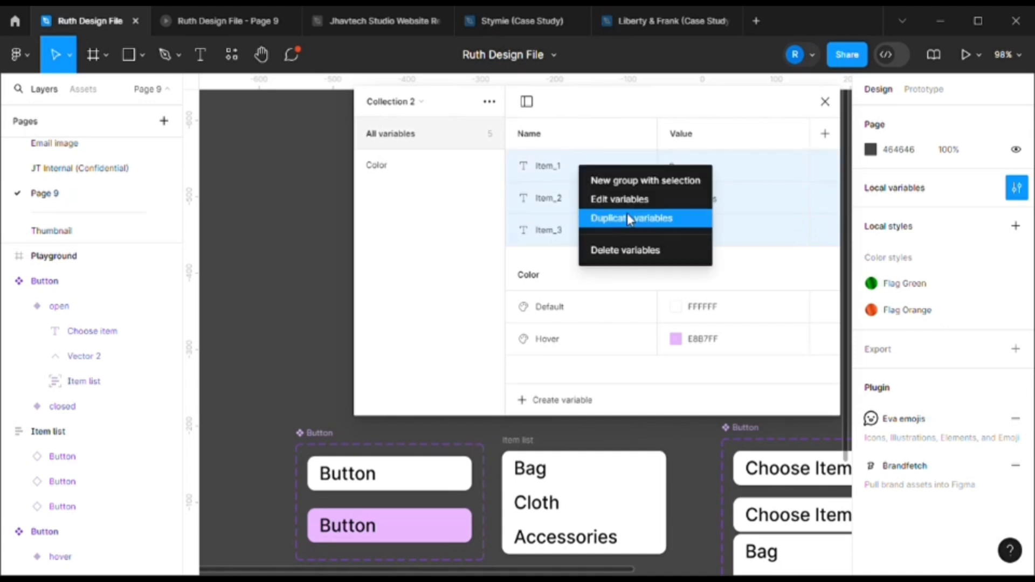
{"action": "left_click", "coordinate": [646, 185]}
{"action": "double_click", "coordinate": [393, 193]}
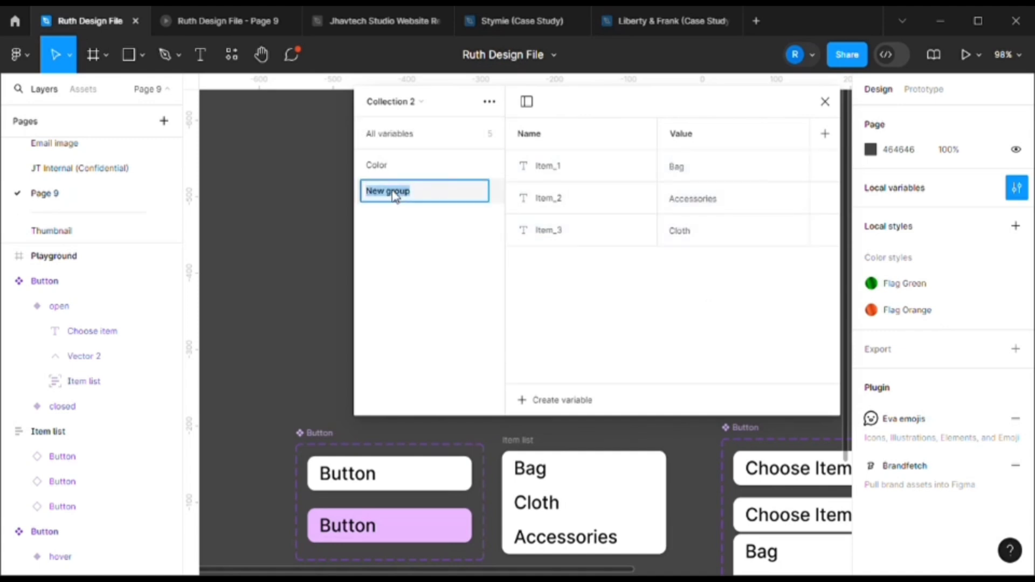
{"action": "type", "text": "Items"}
{"action": "key", "text": "Return"}
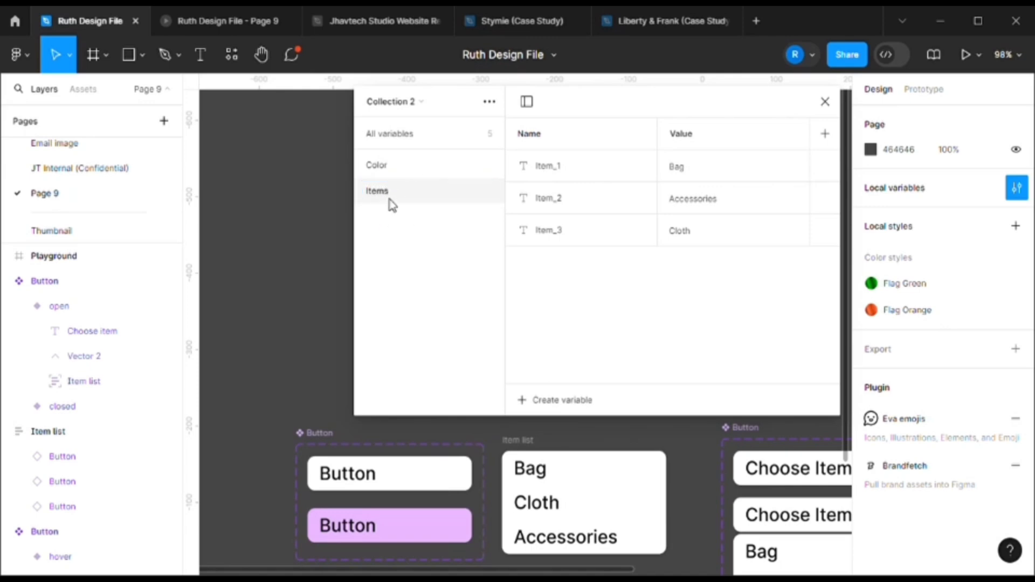
Add a string variable named Select item to the Items group, with the value Select item
{"action": "scroll", "coordinate": [780, 520], "scroll_direction": "right", "scroll_amount": 3}
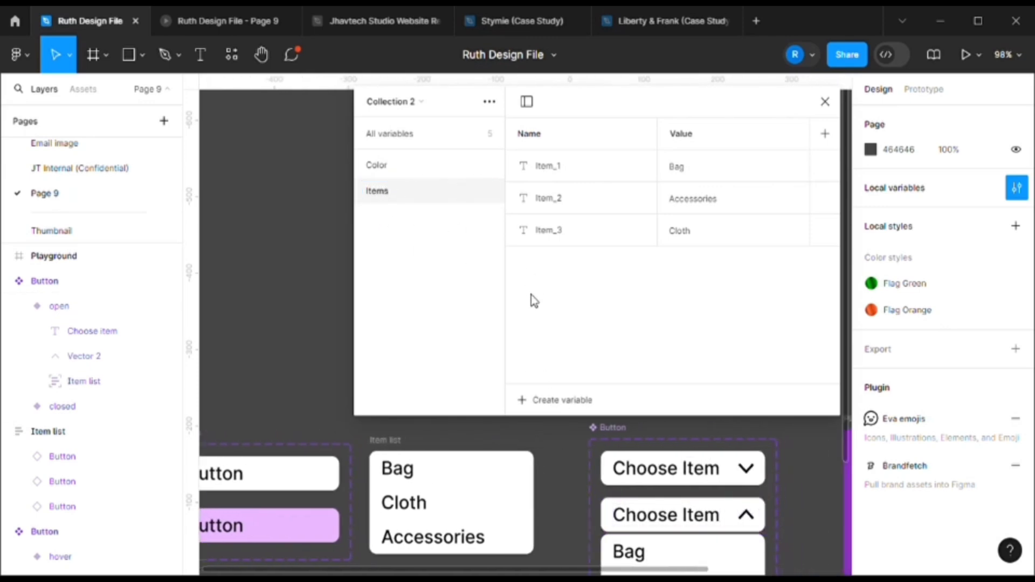
{"action": "left_click", "coordinate": [573, 400]}
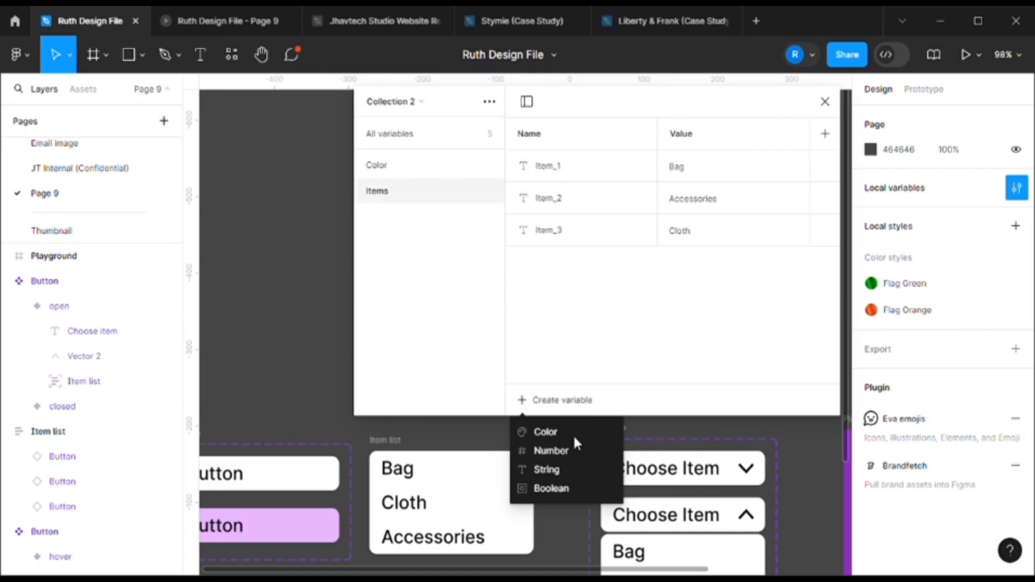
{"action": "left_click", "coordinate": [546, 470]}
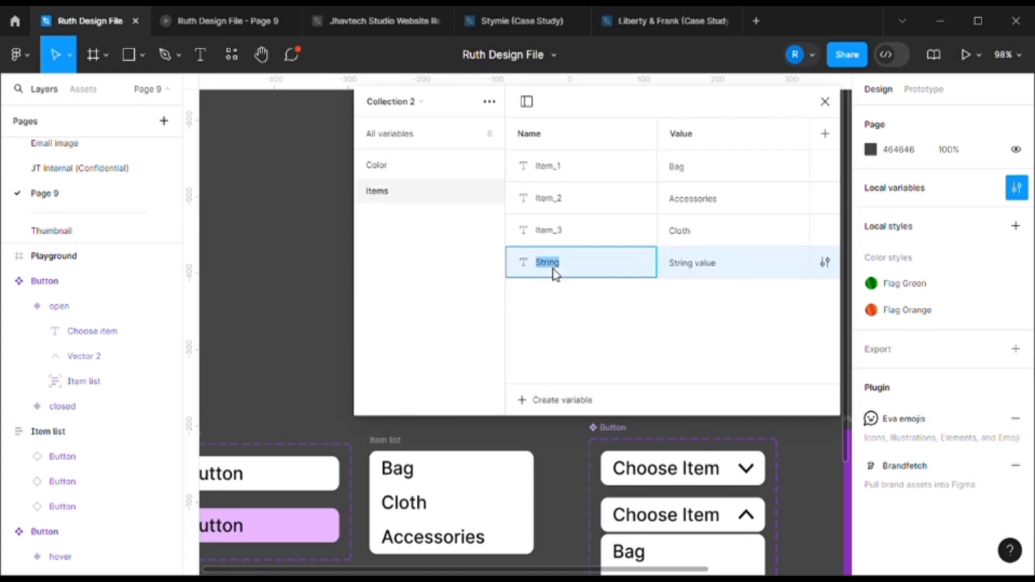
{"action": "type", "text": "Select item"}
{"action": "triple_click", "coordinate": [561, 263]}
{"action": "key", "text": "ctrl+c"}
{"action": "left_click", "coordinate": [695, 270]}
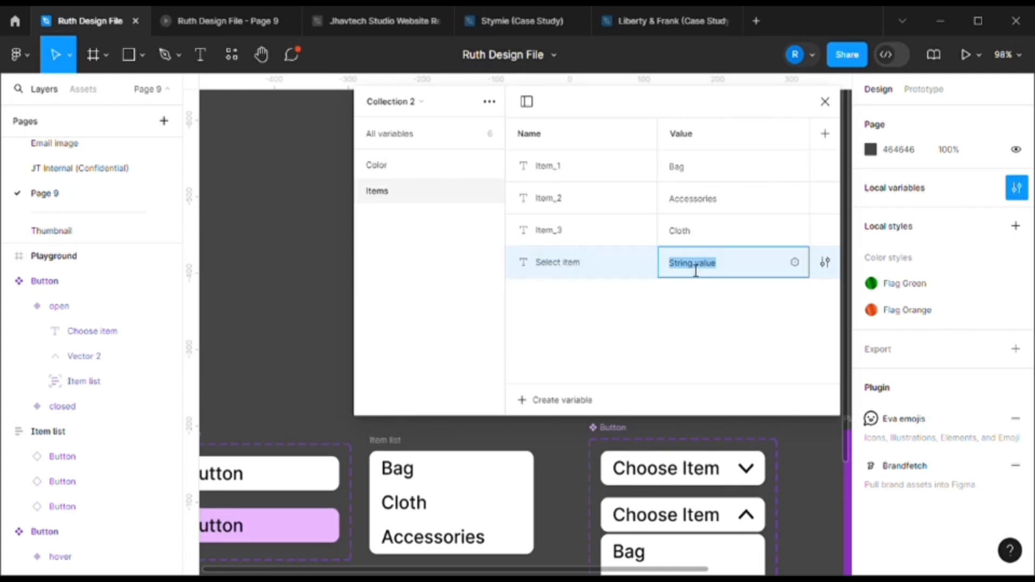
{"action": "key", "text": "ctrl+v"}
{"action": "key", "text": "Return"}
{"action": "double_click", "coordinate": [580, 270]}
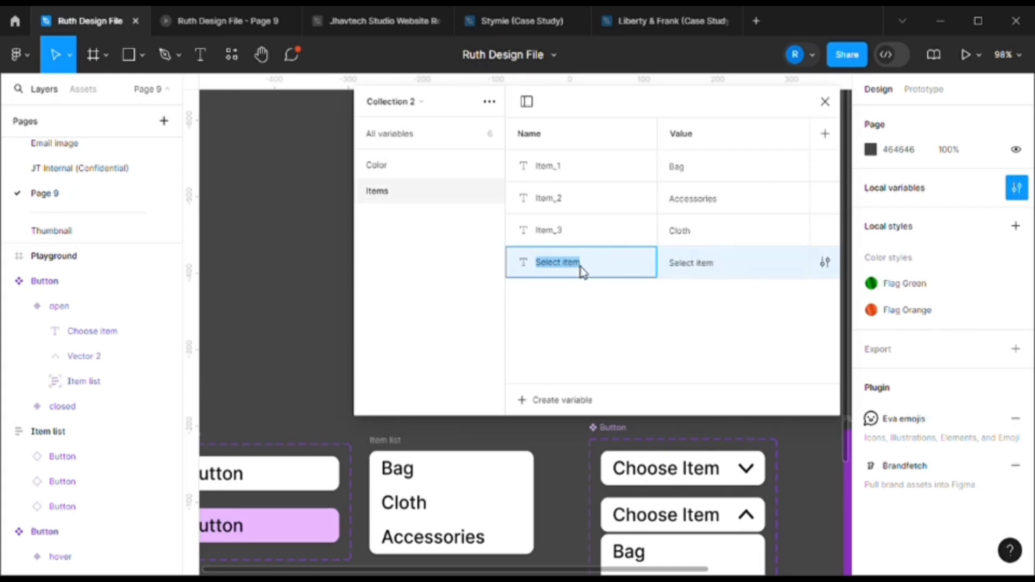
{"action": "left_click", "coordinate": [686, 317]}
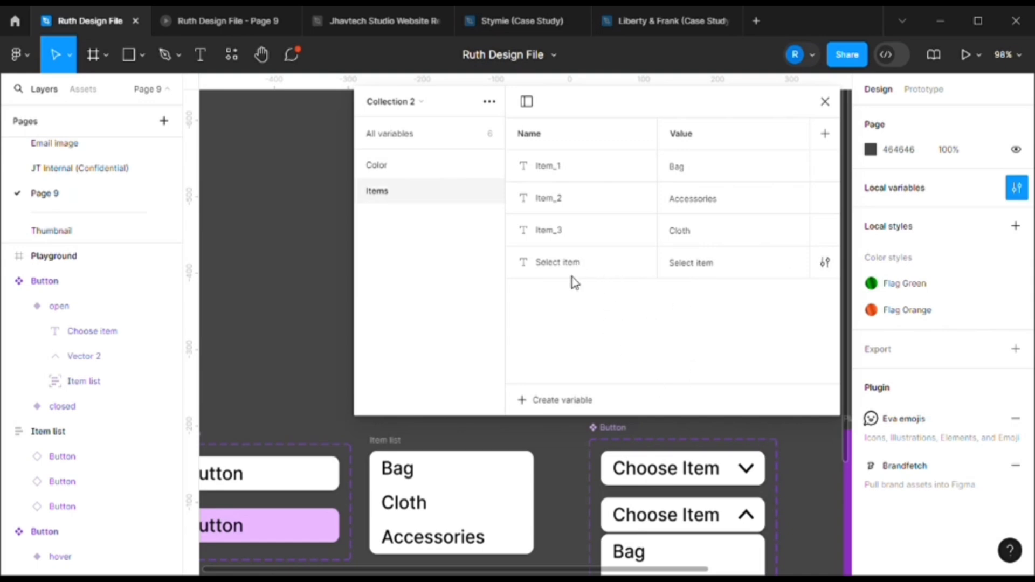
{"action": "left_click", "coordinate": [546, 263]}
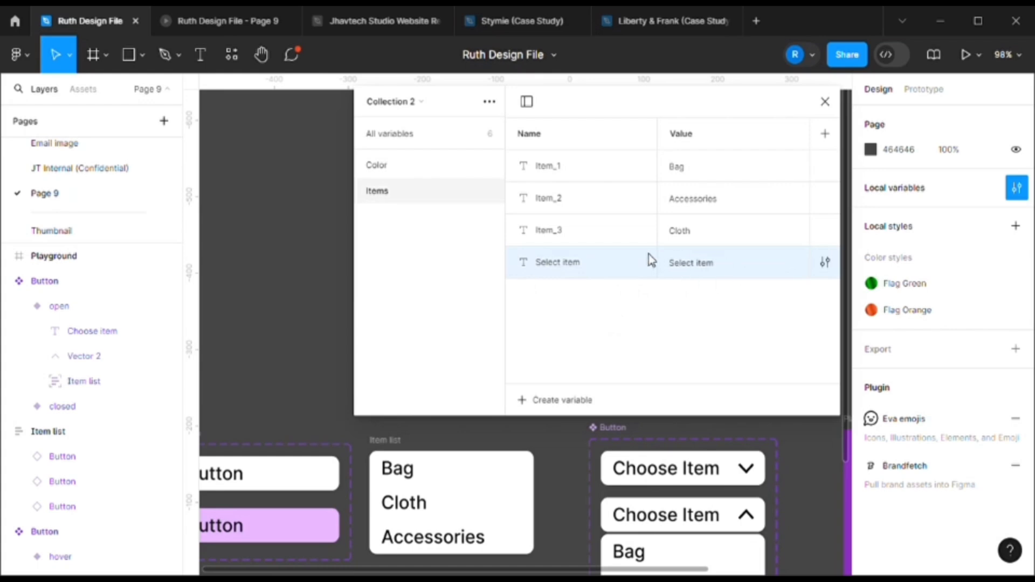
{"action": "left_click", "coordinate": [609, 464]}
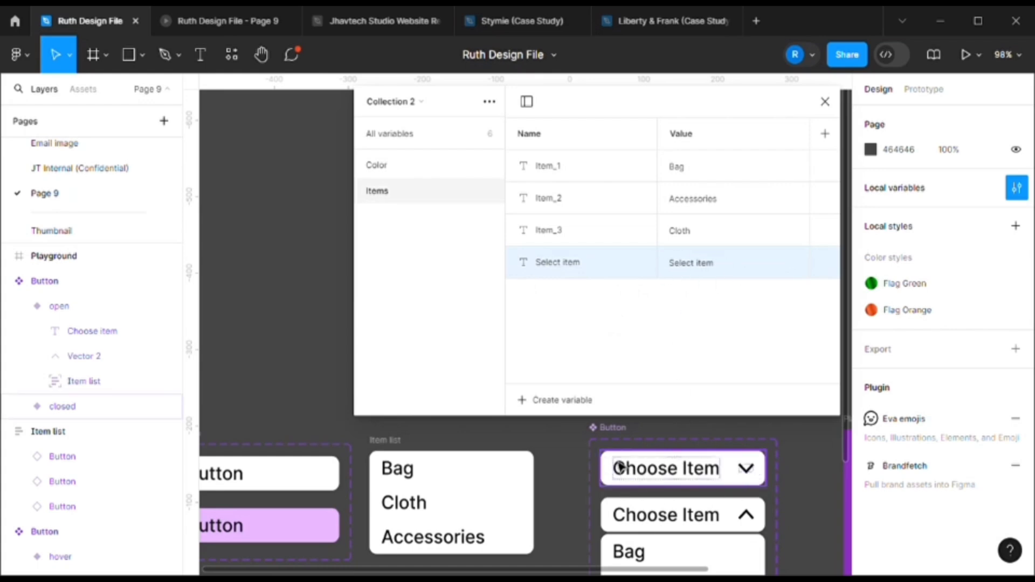
{"action": "scroll", "coordinate": [645, 462], "scroll_direction": "down", "scroll_amount": 1}
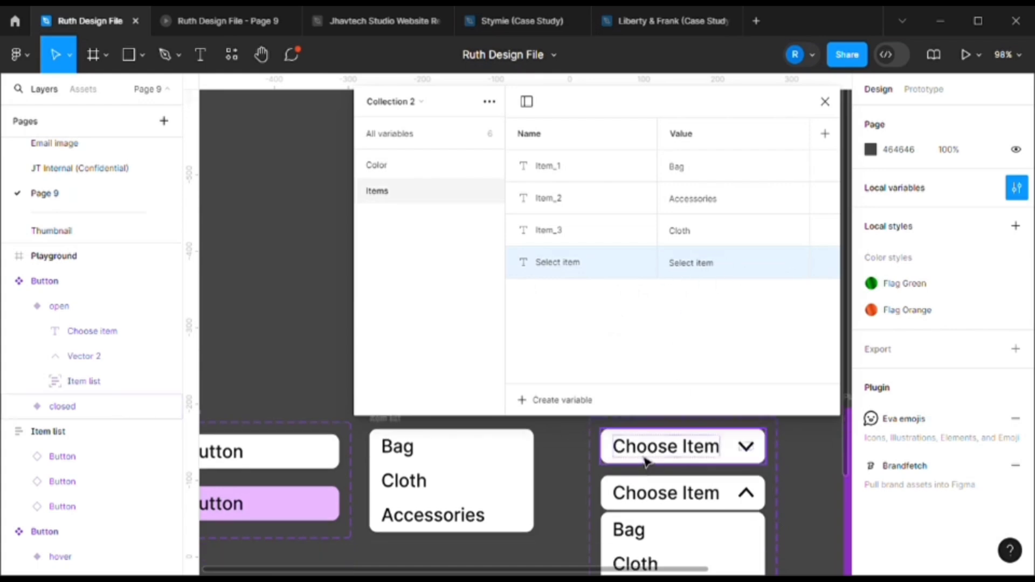
{"action": "scroll", "coordinate": [646, 555], "scroll_direction": "down", "scroll_amount": 4}
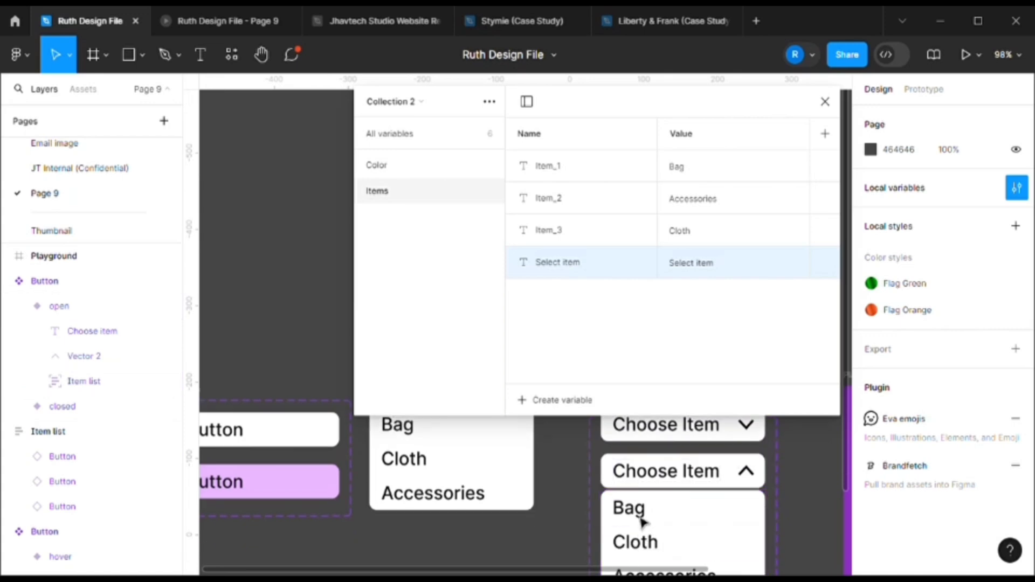
{"action": "scroll", "coordinate": [652, 528], "scroll_direction": "up", "scroll_amount": 1}
{"action": "scroll", "coordinate": [654, 521], "scroll_direction": "up", "scroll_amount": 3}
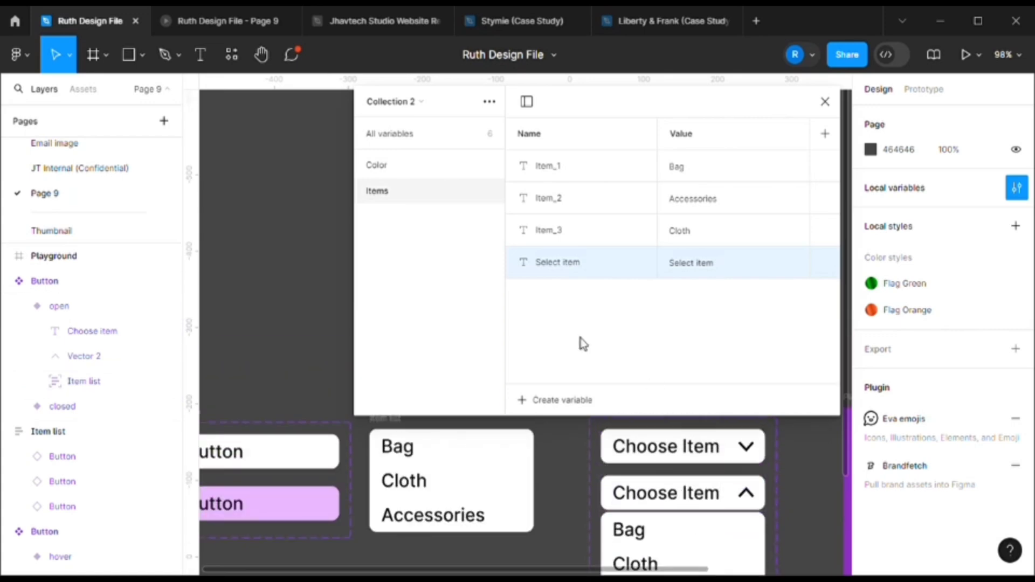
Put the Select item variable into a new group named Selection and move that group out of Items, above it at the top level
{"action": "right_click", "coordinate": [548, 276]}
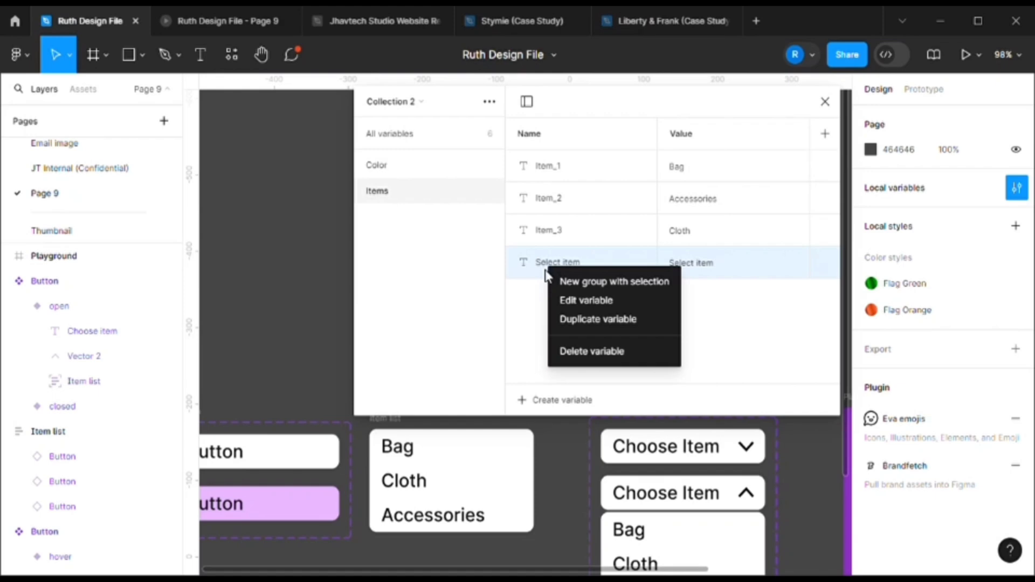
{"action": "left_click", "coordinate": [593, 283]}
{"action": "left_click", "coordinate": [414, 221]}
{"action": "double_click", "coordinate": [414, 221]}
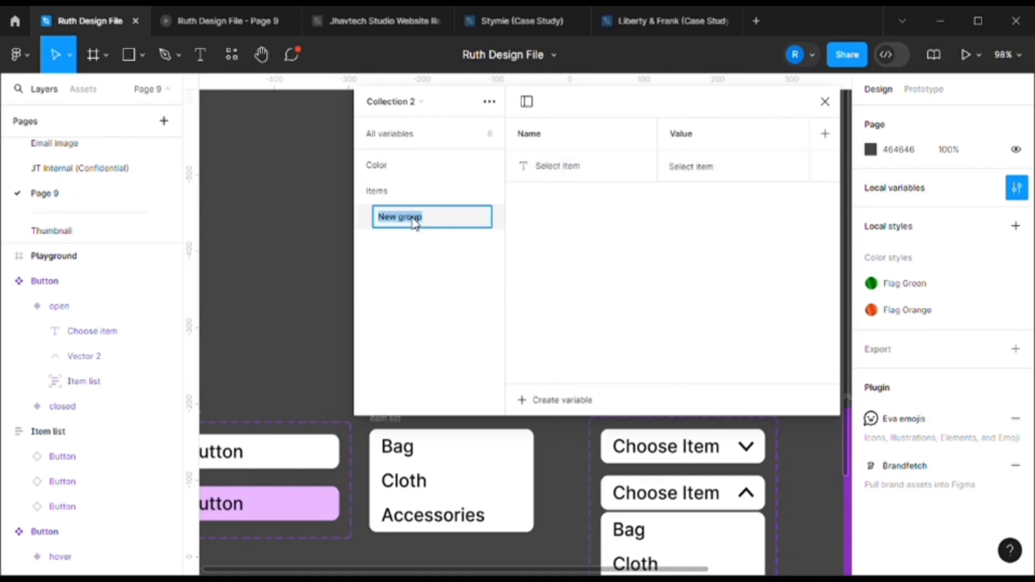
{"action": "type", "text": "Select"}
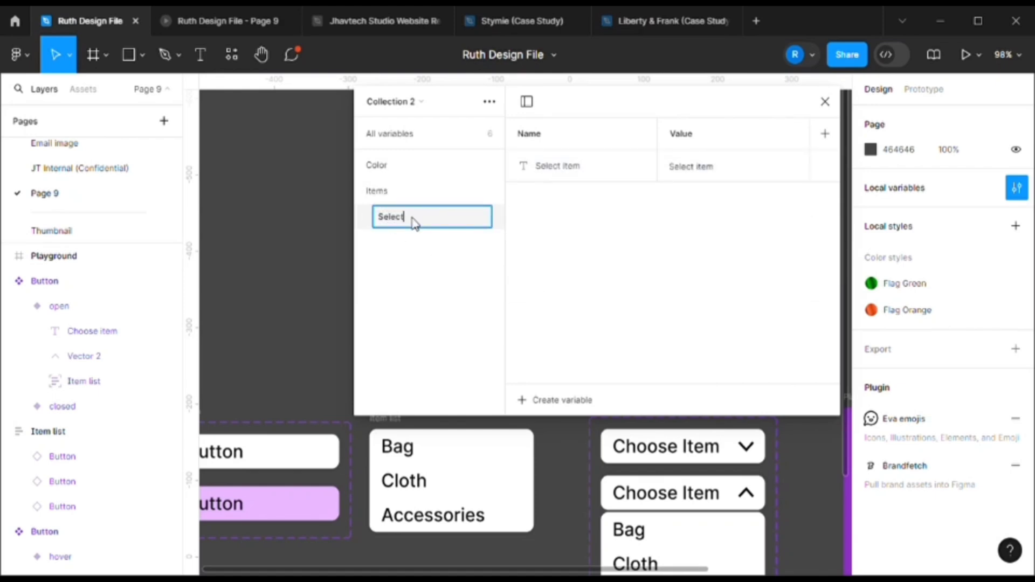
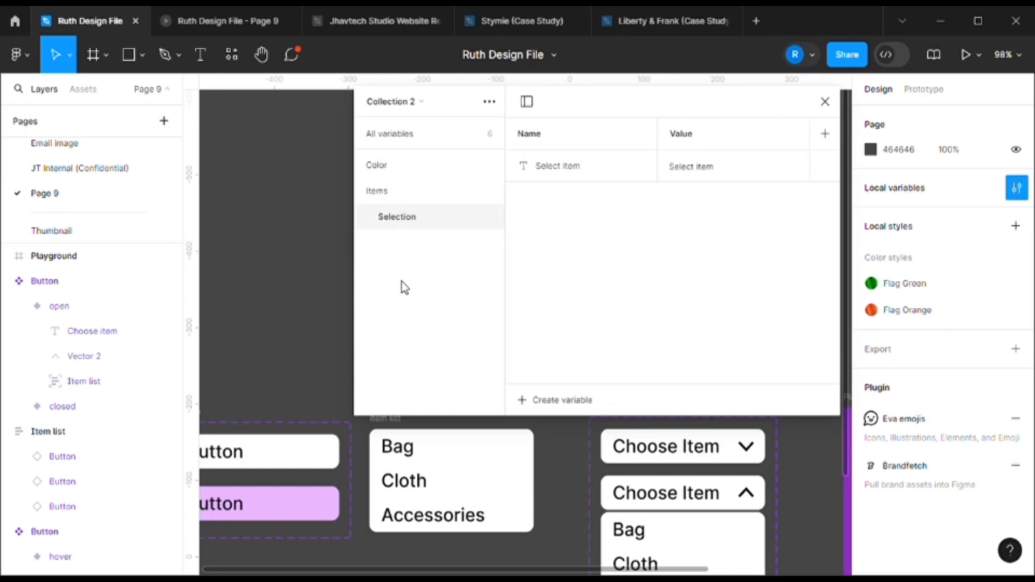
{"action": "left_click_drag", "start_coordinate": [412, 219], "coordinate": [406, 184]}
{"action": "left_click", "coordinate": [396, 221]}
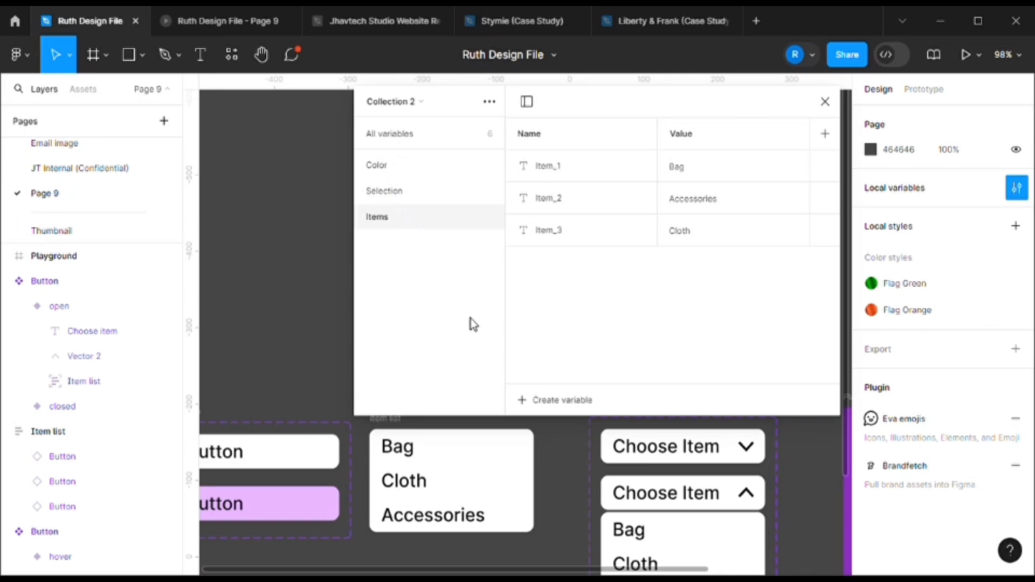
Check how the Option variable is grouped in Collection 1 and return to Collection 2
{"action": "left_click", "coordinate": [421, 103]}
{"action": "left_click", "coordinate": [425, 96]}
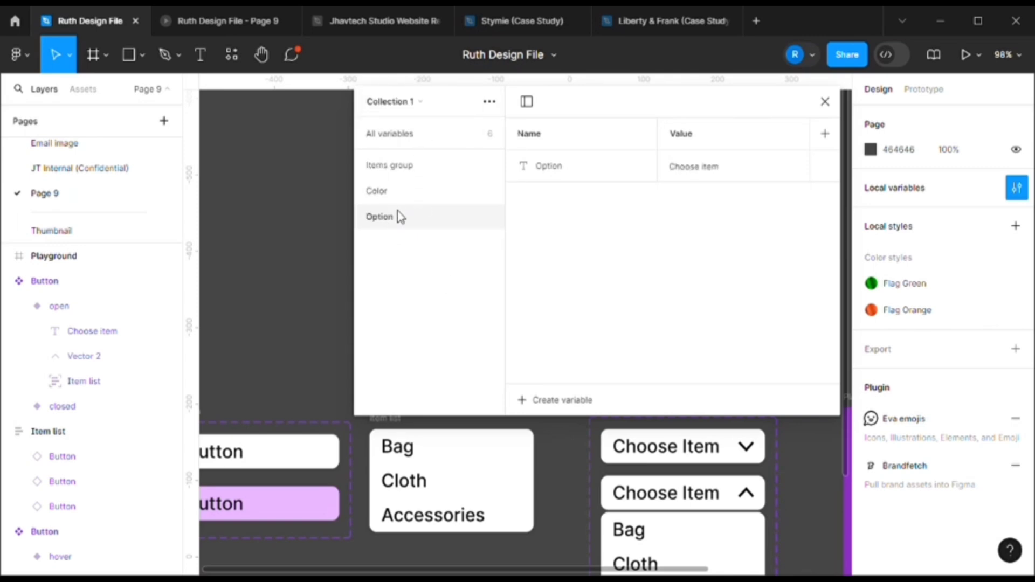
{"action": "left_click", "coordinate": [404, 105]}
{"action": "left_click", "coordinate": [408, 122]}
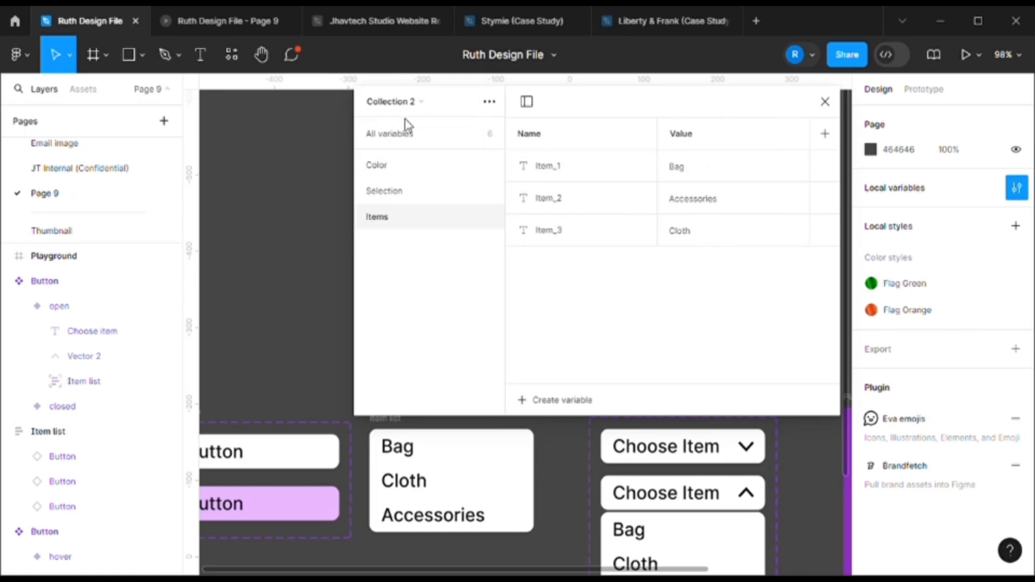
Check the Selection group's variable in Collection 2 and close the local variables window
{"action": "left_click", "coordinate": [397, 194]}
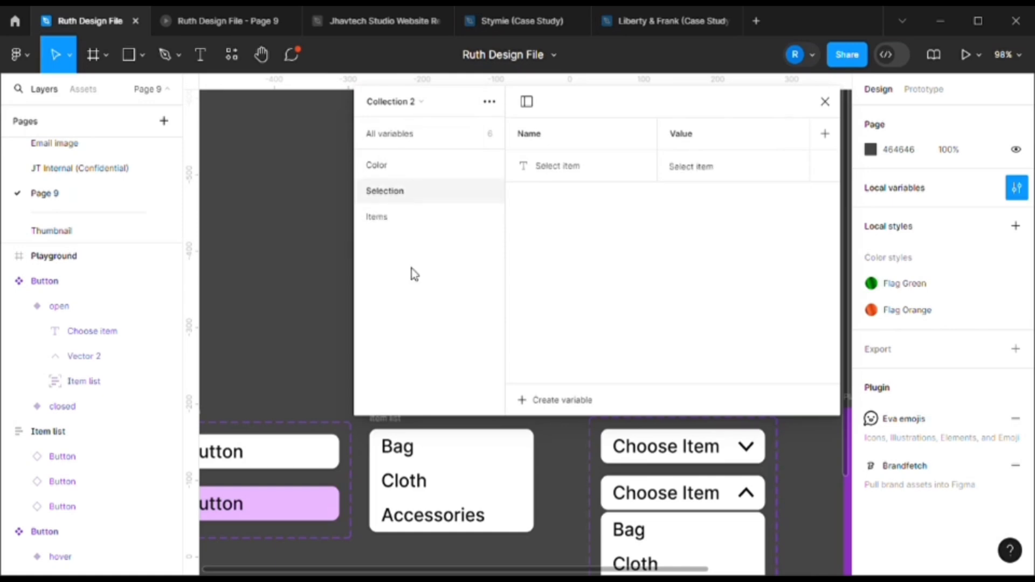
{"action": "left_click", "coordinate": [826, 102]}
{"action": "scroll", "coordinate": [559, 263], "scroll_direction": "down", "scroll_amount": 6}
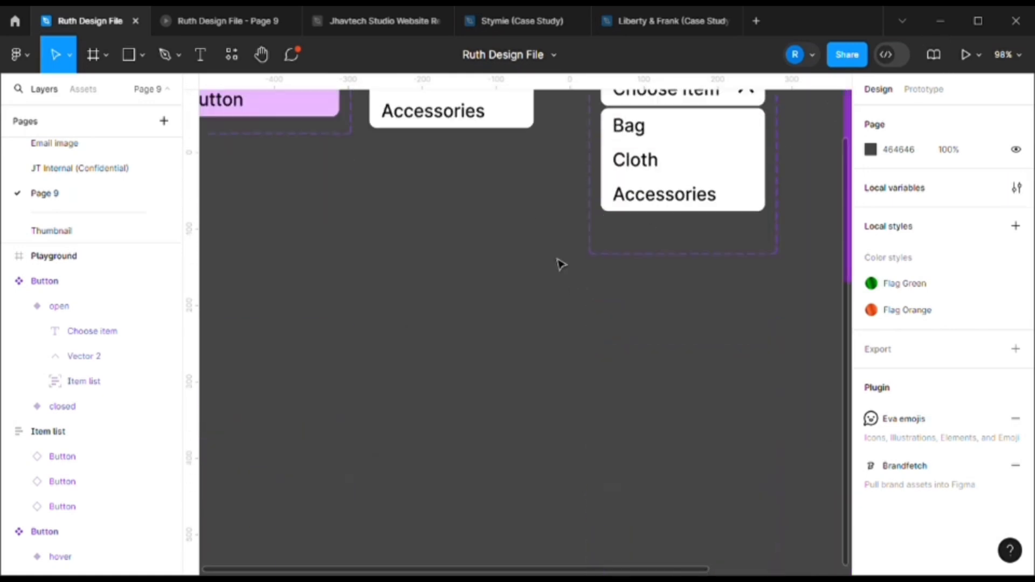
{"action": "scroll", "coordinate": [559, 263], "scroll_direction": "left", "scroll_amount": 3}
{"action": "scroll", "coordinate": [560, 263], "scroll_direction": "up", "scroll_amount": 4}
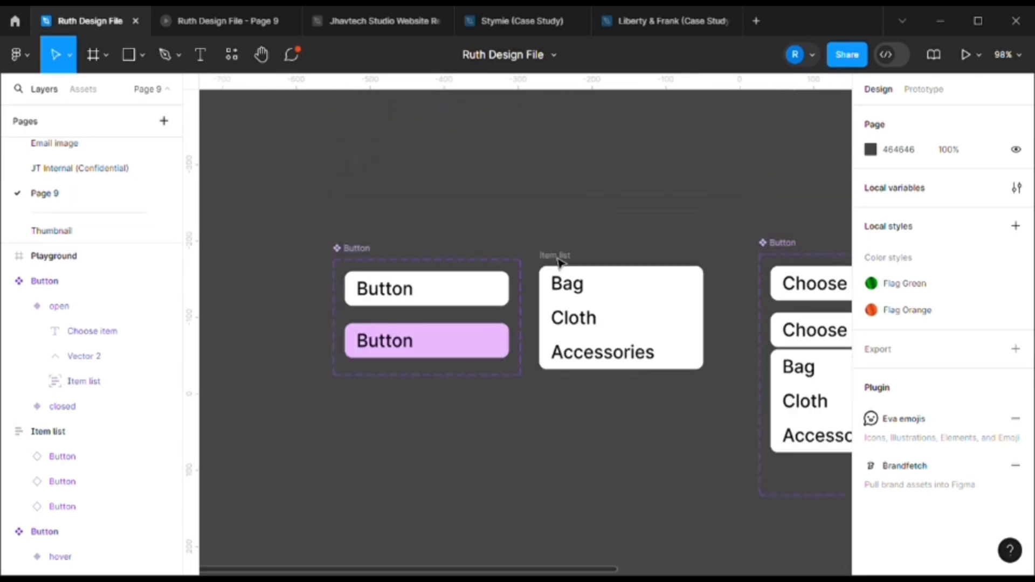
Place a copy of the white default Button variant below its component set and detach the instance
{"action": "left_click", "coordinate": [375, 275]}
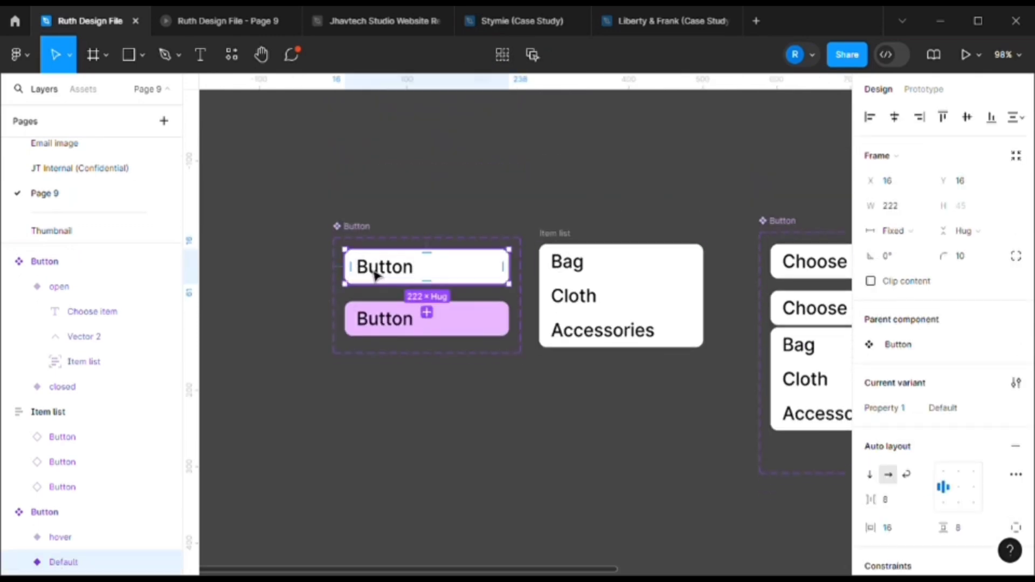
{"action": "left_click_drag", "start_coordinate": [376, 275], "coordinate": [374, 472]}
{"action": "scroll", "coordinate": [619, 362], "scroll_direction": "down", "scroll_amount": 2}
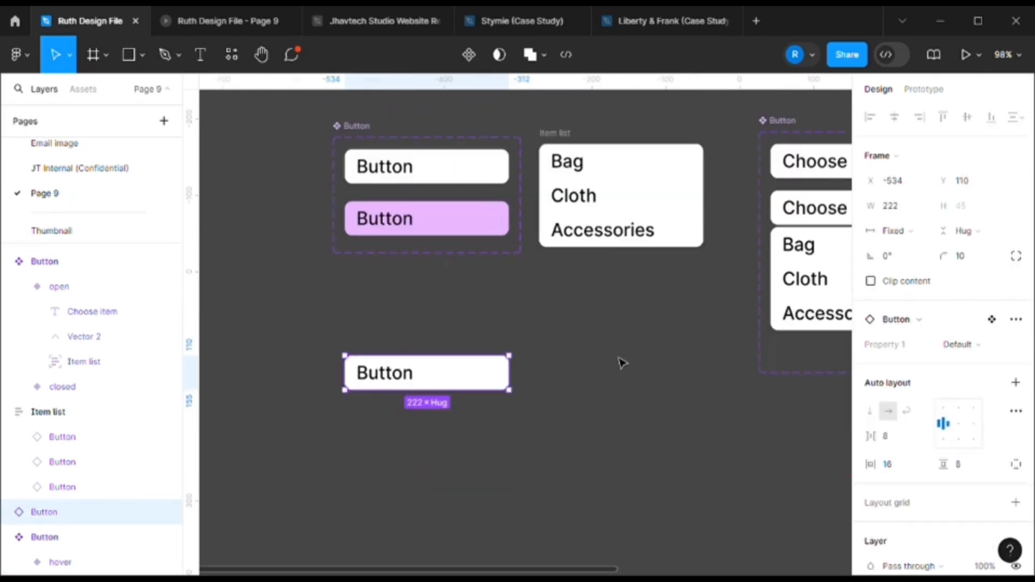
{"action": "scroll", "coordinate": [486, 328], "scroll_direction": "down", "scroll_amount": 3}
{"action": "scroll", "coordinate": [464, 316], "scroll_direction": "up", "scroll_amount": 1}
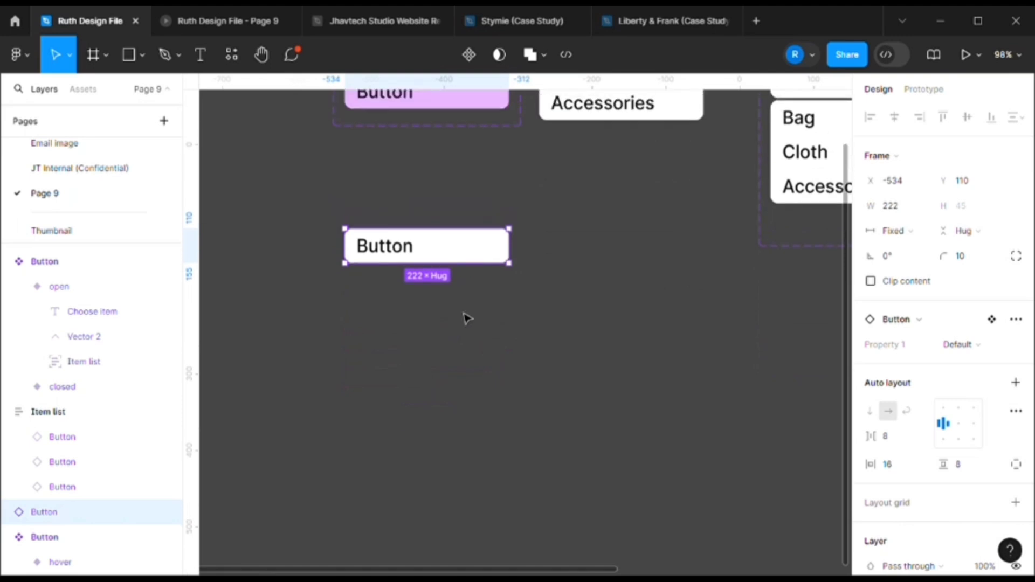
{"action": "scroll", "coordinate": [410, 265], "scroll_direction": "up", "scroll_amount": 1}
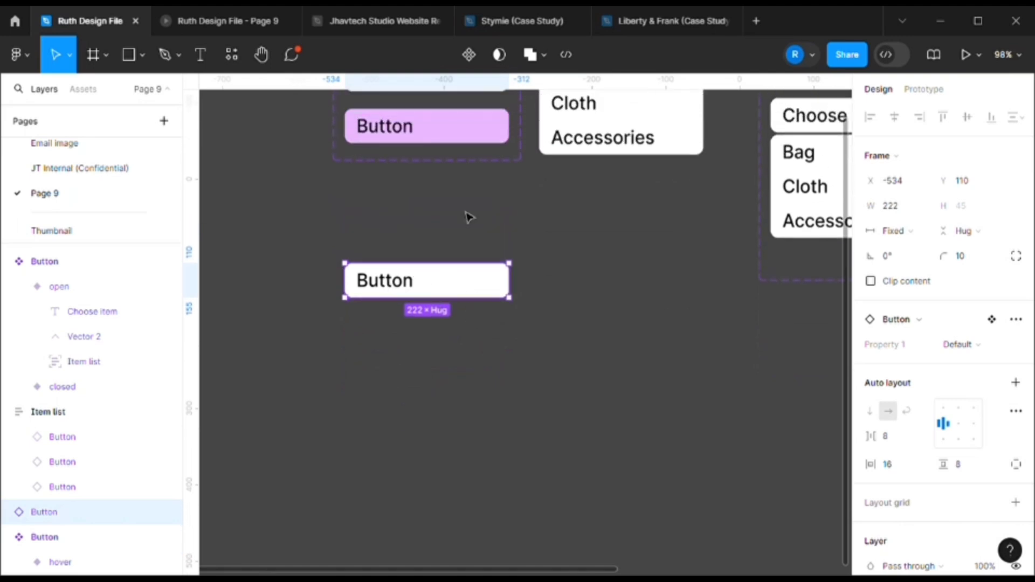
{"action": "right_click", "coordinate": [379, 291]}
{"action": "left_click", "coordinate": [439, 399]}
{"action": "left_click", "coordinate": [407, 361]}
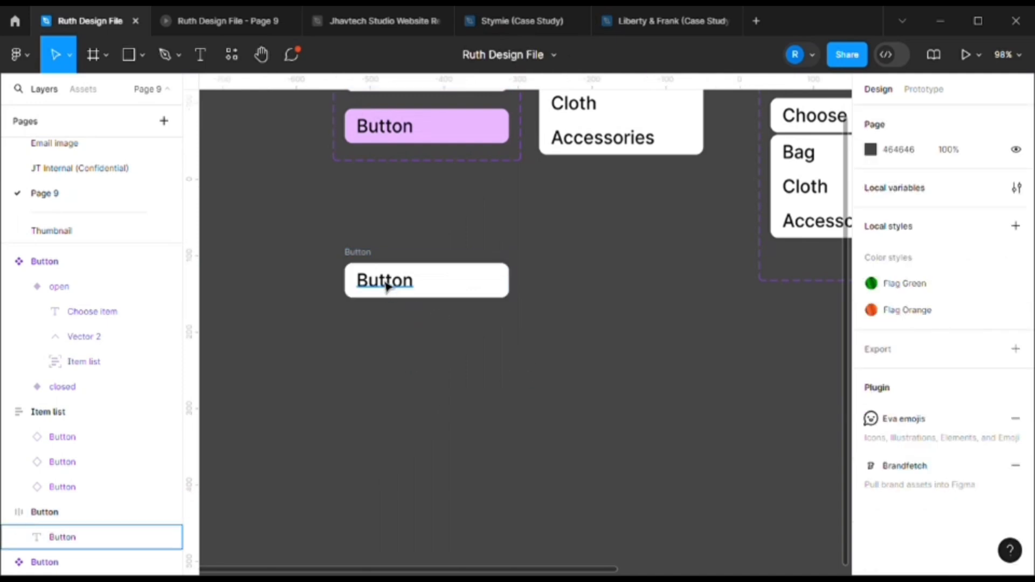
Remove the Color/Default fill from the detached Button frame
{"action": "left_click", "coordinate": [371, 258]}
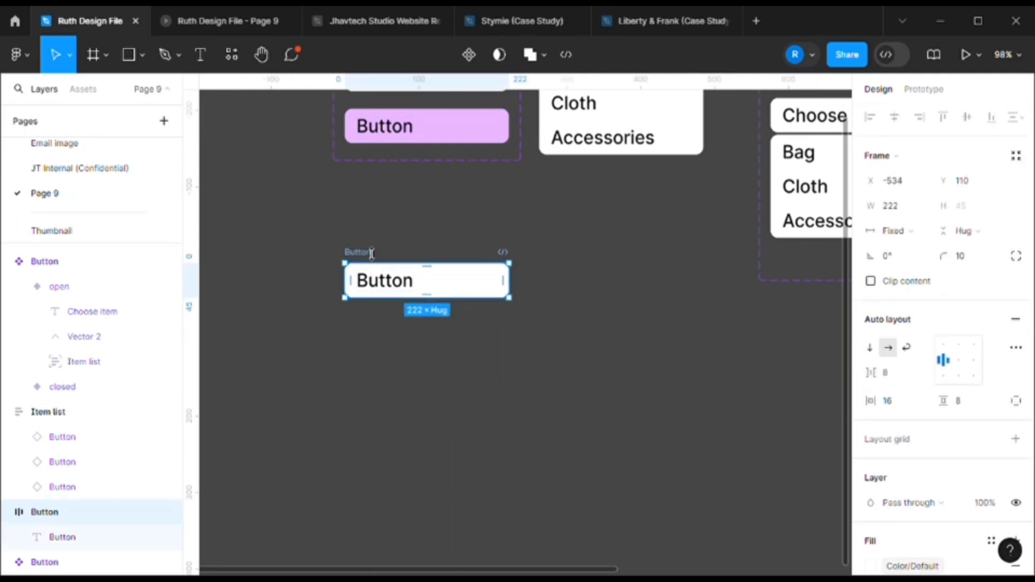
{"action": "scroll", "coordinate": [973, 478], "scroll_direction": "down", "scroll_amount": 5}
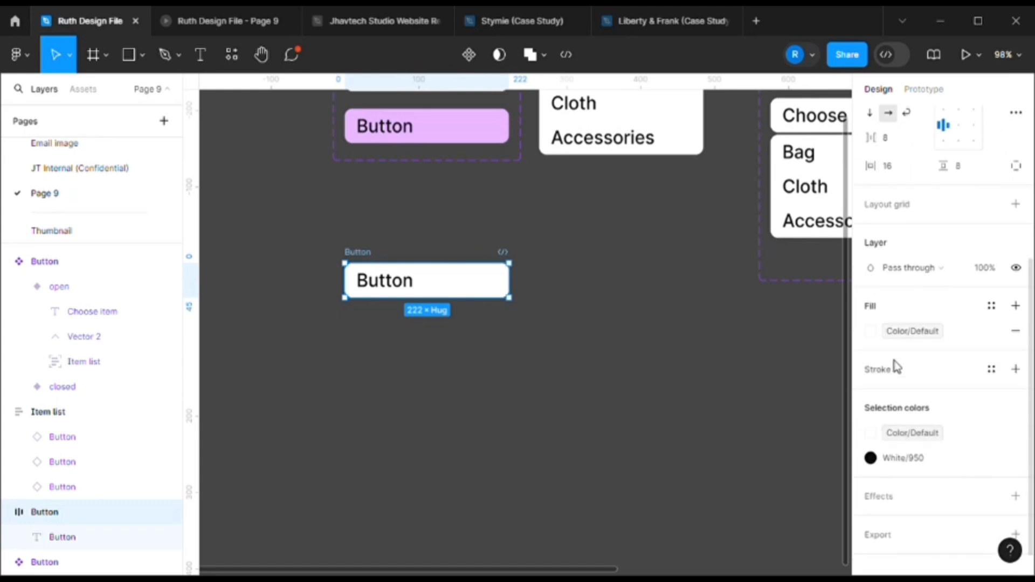
{"action": "left_click", "coordinate": [1015, 331]}
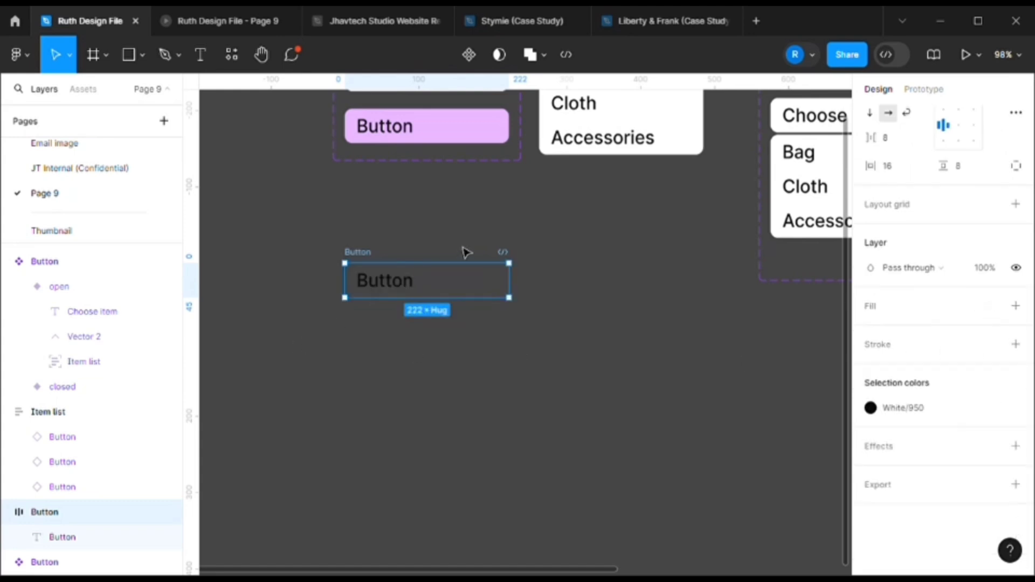
{"action": "left_click", "coordinate": [395, 302]}
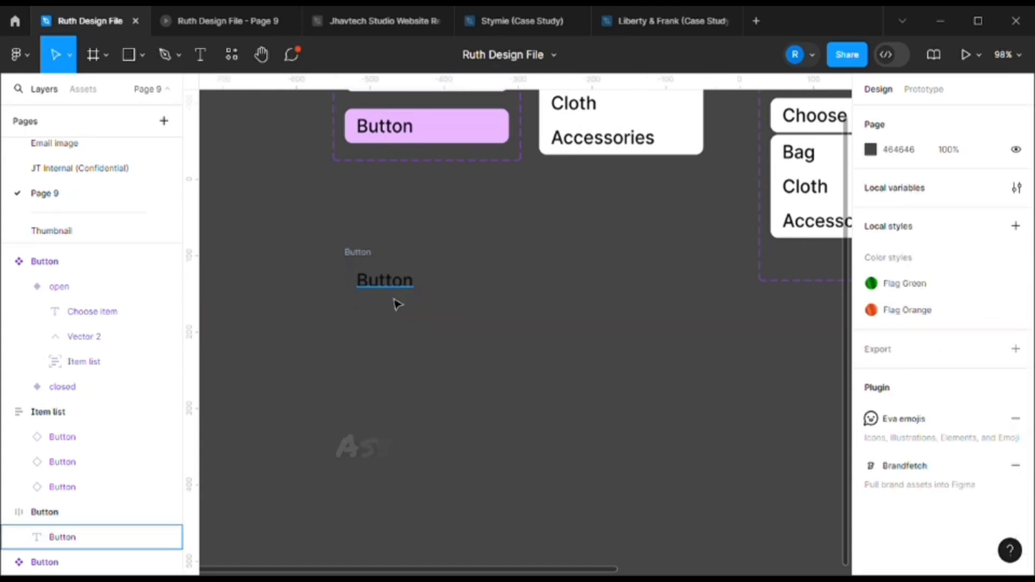
Fill the detached Button frame with the white Color/Default variable from Collection 2
{"action": "double_click", "coordinate": [383, 289]}
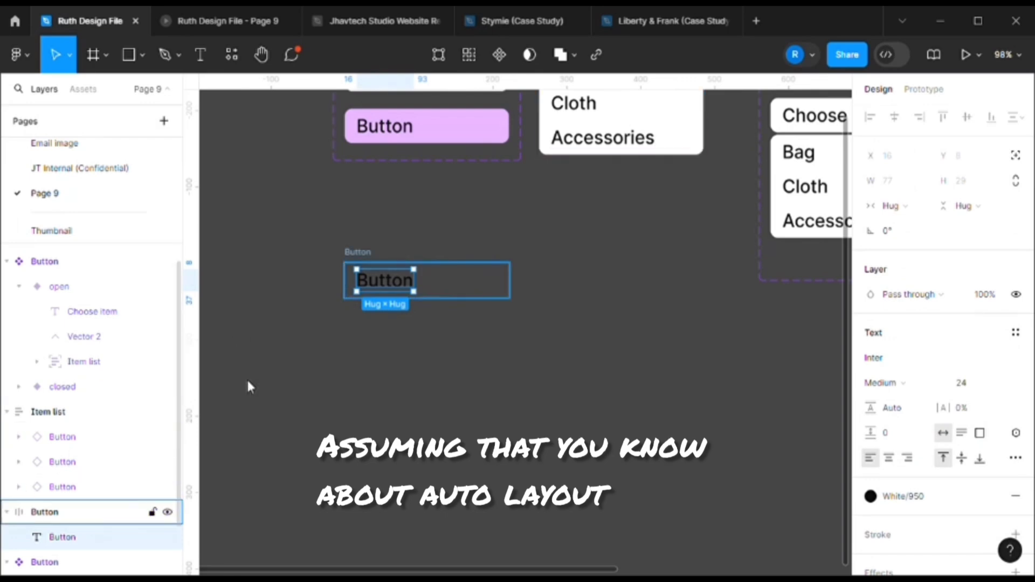
{"action": "left_click", "coordinate": [478, 273]}
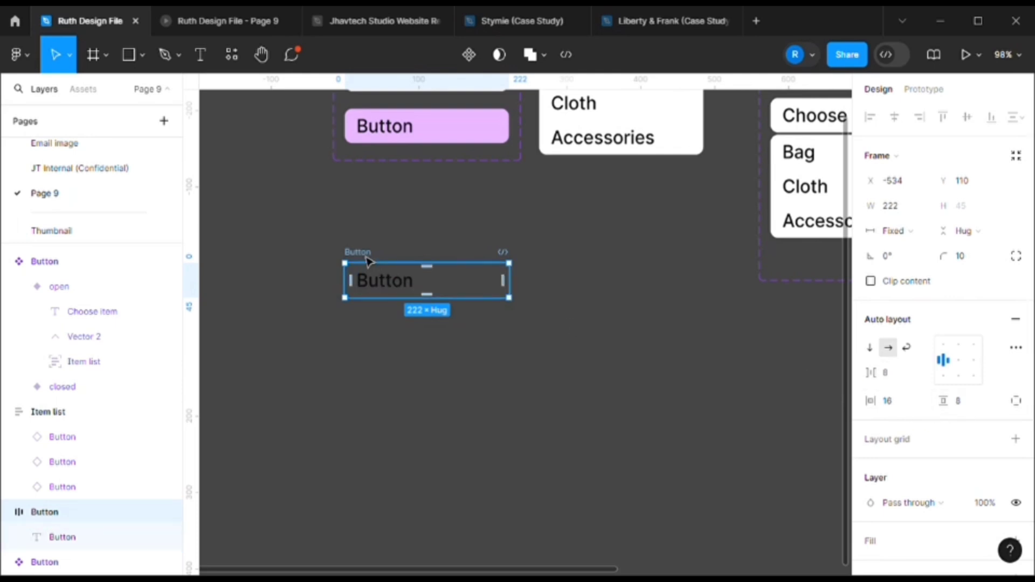
{"action": "scroll", "coordinate": [959, 454], "scroll_direction": "down", "scroll_amount": 4}
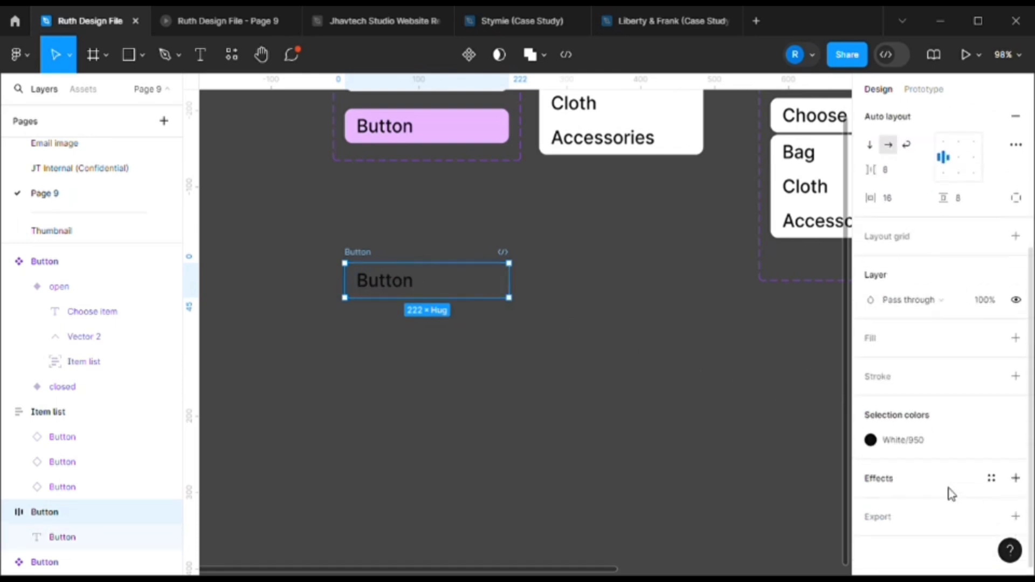
{"action": "left_click", "coordinate": [991, 340]}
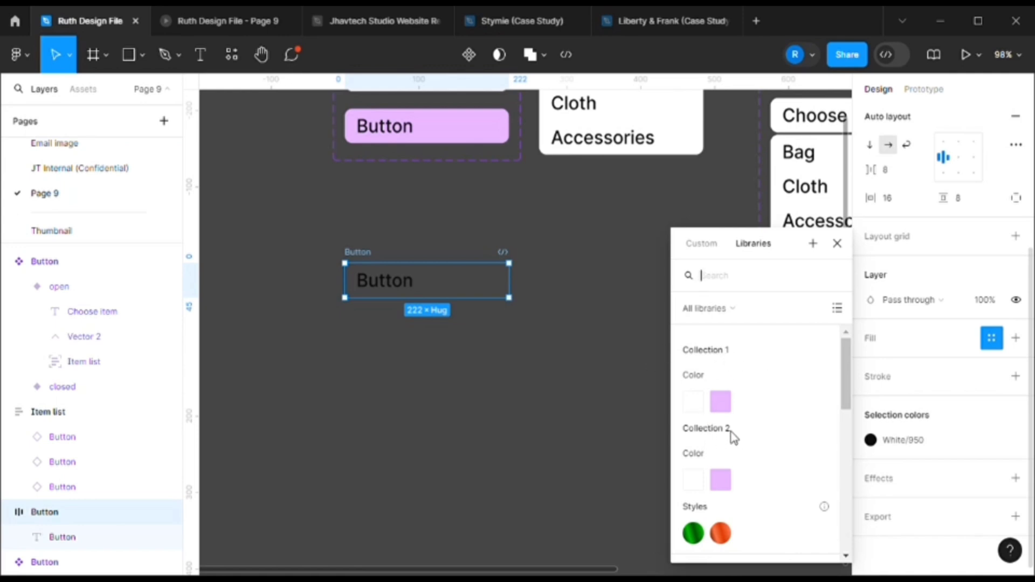
{"action": "left_click", "coordinate": [693, 481]}
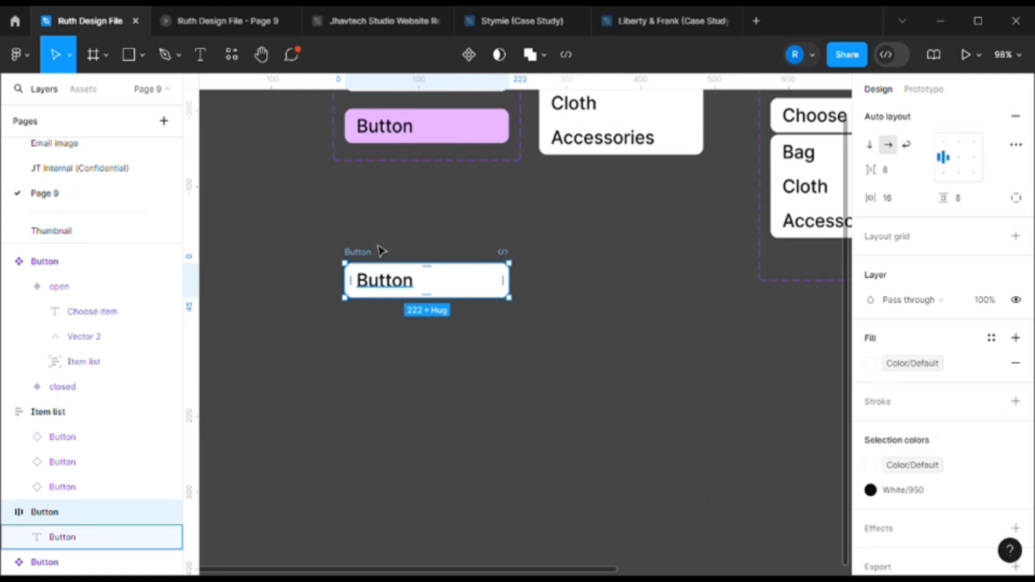
Duplicate the detached Button frame directly below and set the copy's fill to Color/Hover from Collection 2
{"action": "left_click_drag", "start_coordinate": [365, 272], "coordinate": [369, 330]}
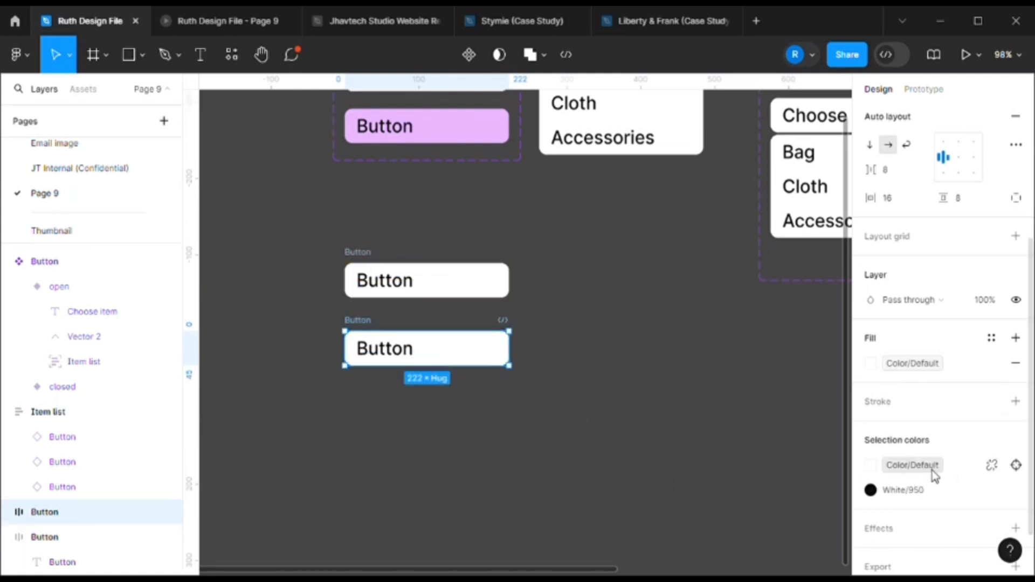
{"action": "left_click", "coordinate": [905, 369]}
{"action": "left_click", "coordinate": [720, 464]}
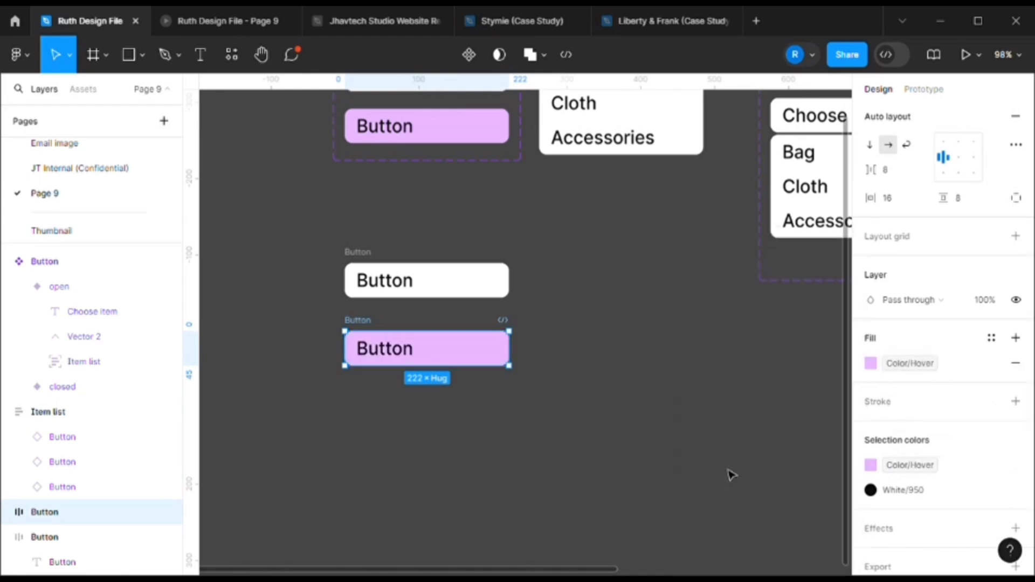
{"action": "left_click", "coordinate": [538, 319]}
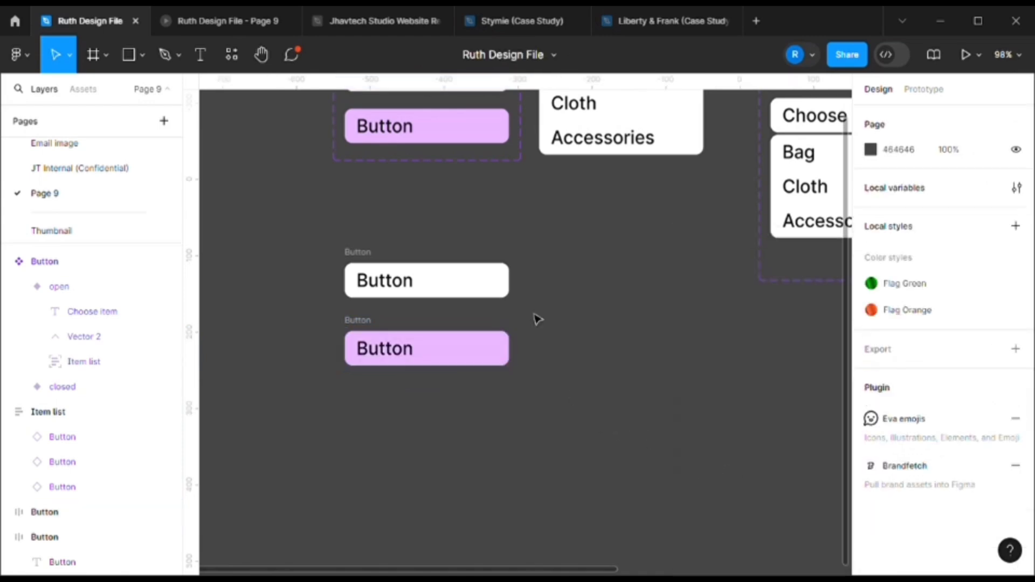
Combine the white and purple Button frames into a component set
{"action": "left_click", "coordinate": [348, 260]}
{"action": "left_click", "coordinate": [371, 325], "text": "shift"}
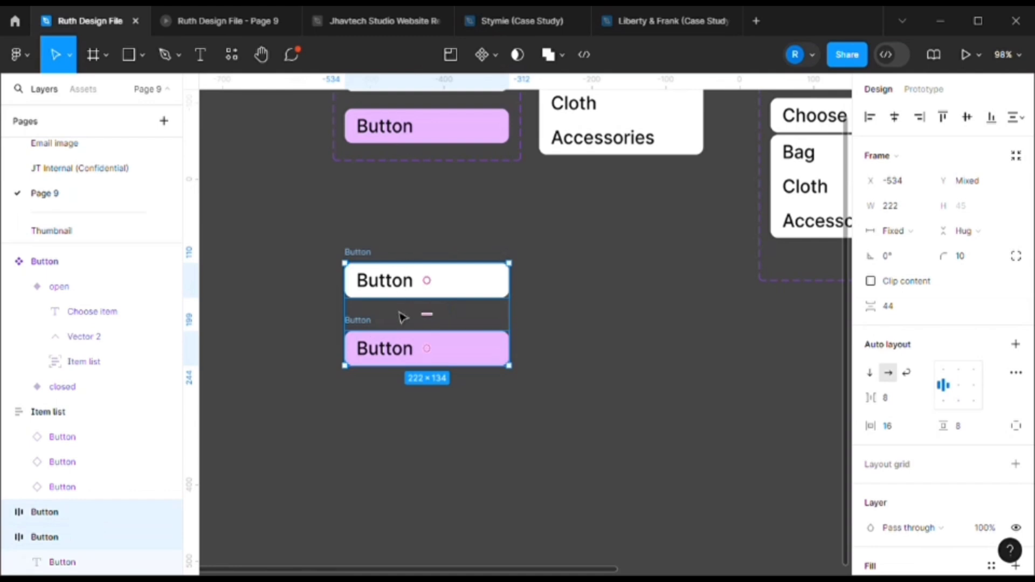
{"action": "left_click", "coordinate": [493, 52]}
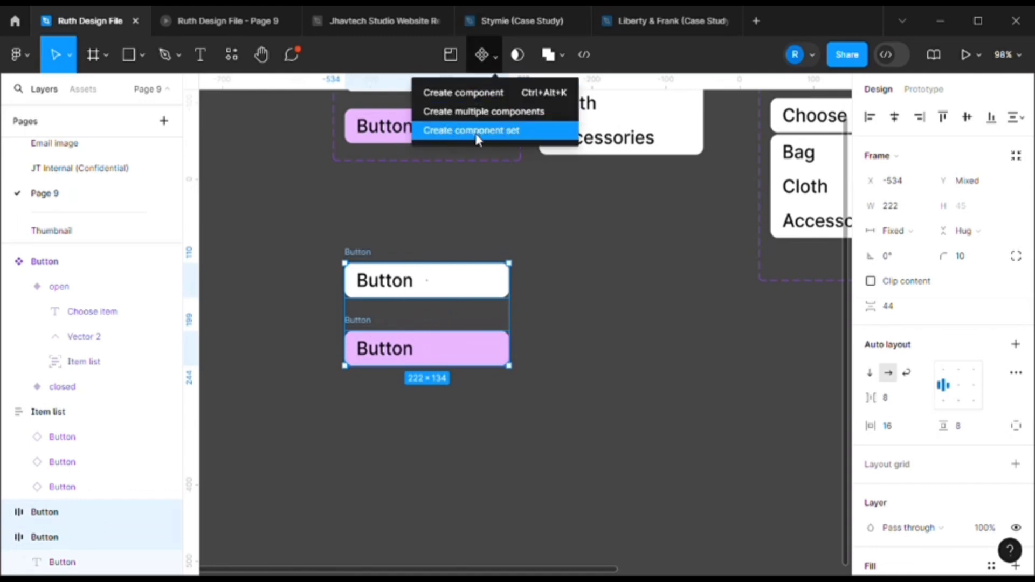
{"action": "left_click", "coordinate": [477, 139]}
{"action": "scroll", "coordinate": [539, 334], "scroll_direction": "up", "scroll_amount": 1}
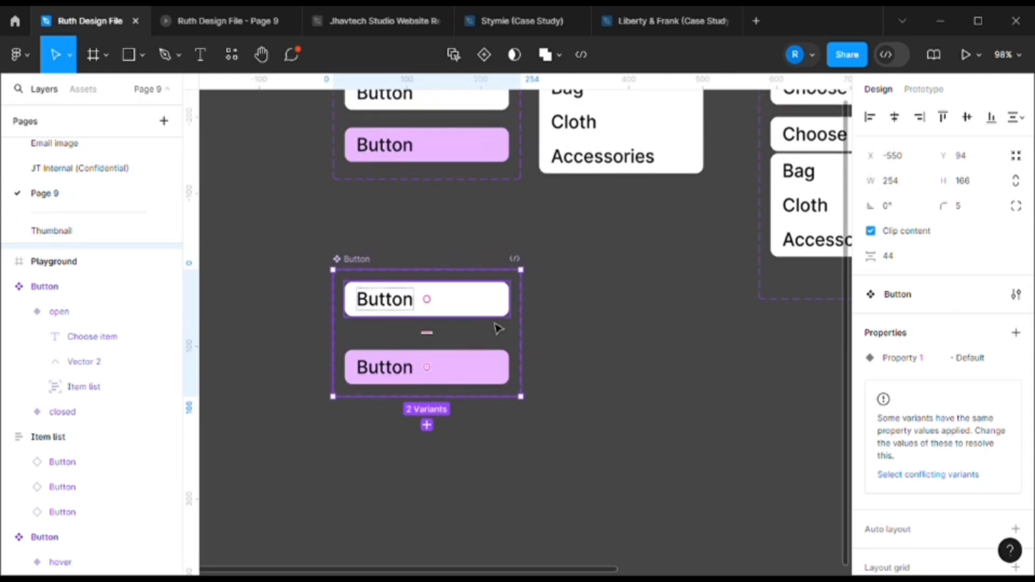
Rename the new Button set's variant property to State
{"action": "left_click", "coordinate": [462, 302]}
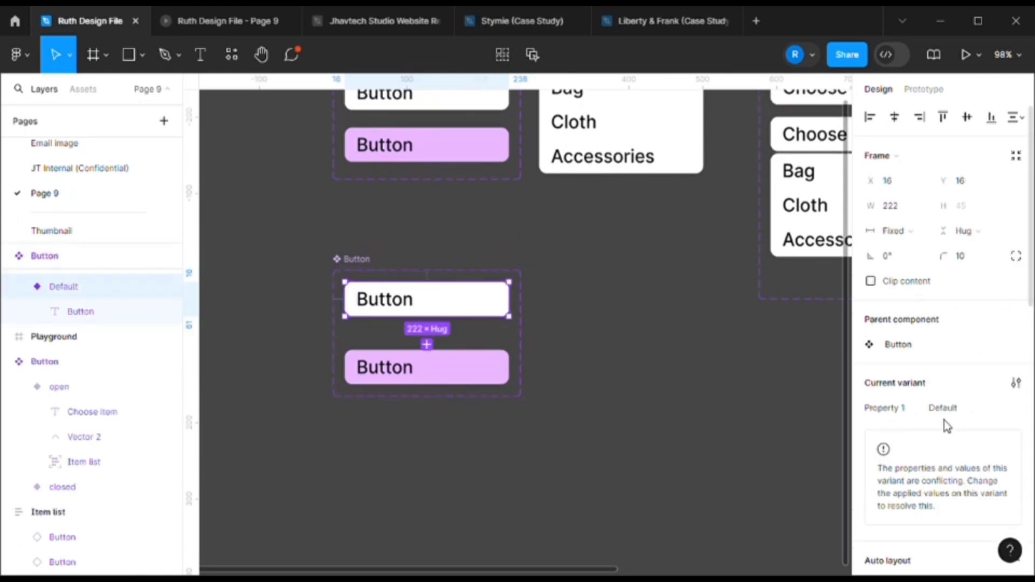
{"action": "double_click", "coordinate": [896, 410]}
{"action": "type", "text": "S"}
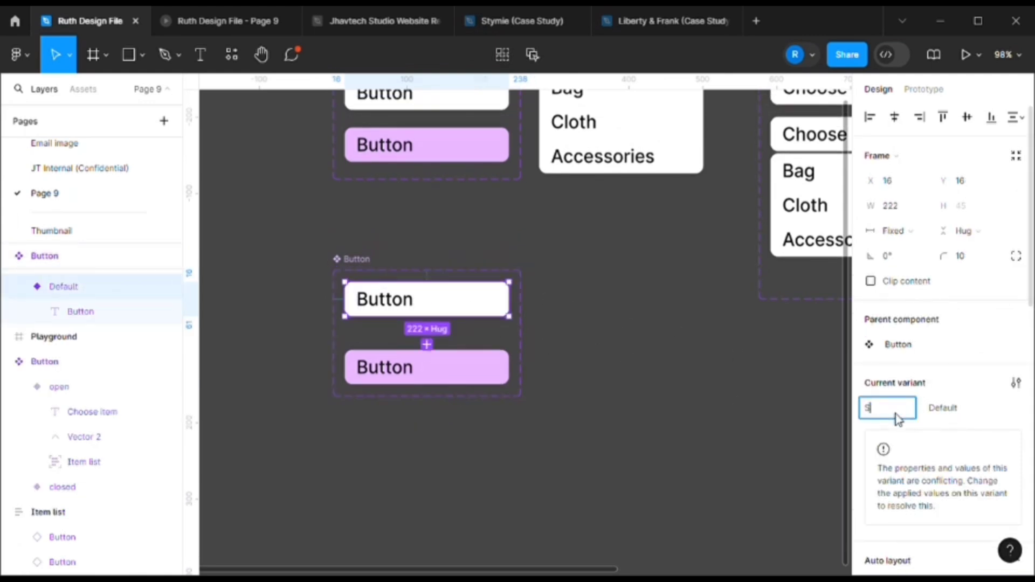
{"action": "type", "text": "tate"}
{"action": "key", "text": "Return"}
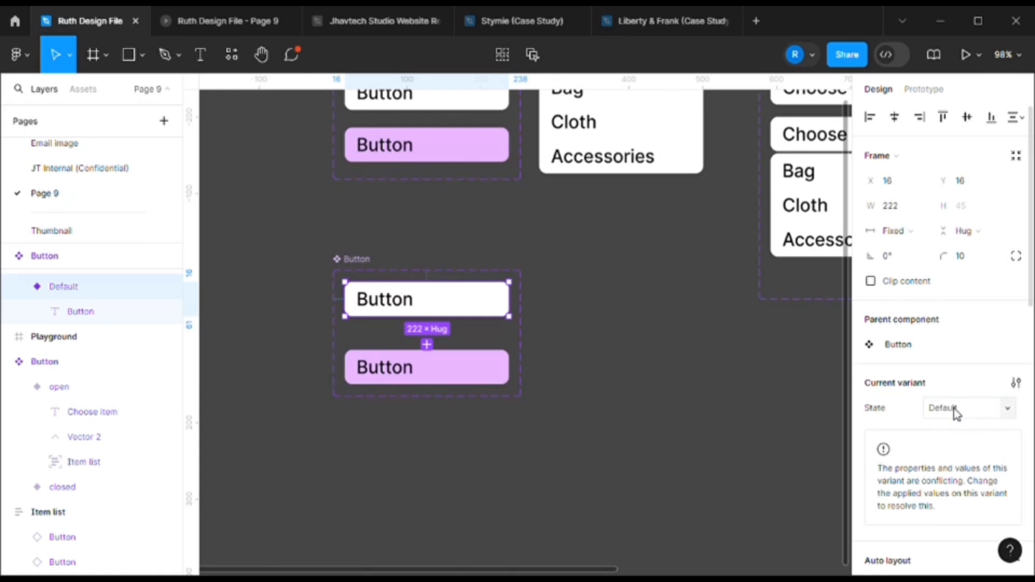
Set the purple Button variant's State value to Hover
{"action": "left_click", "coordinate": [469, 372]}
{"action": "double_click", "coordinate": [953, 410]}
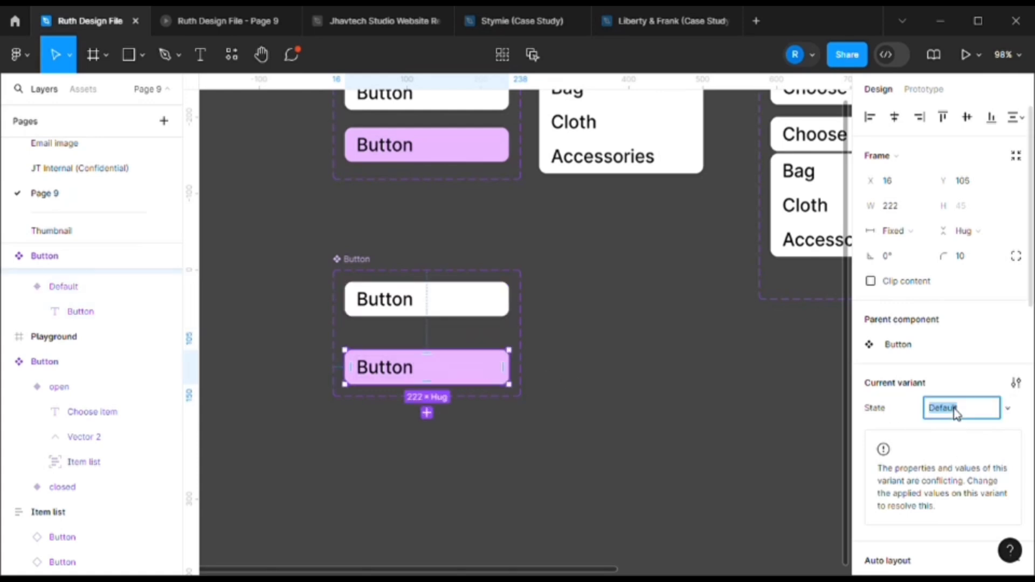
{"action": "type", "text": "Hover"}
{"action": "left_click", "coordinate": [658, 347]}
{"action": "scroll", "coordinate": [539, 323], "scroll_direction": "up", "scroll_amount": 1}
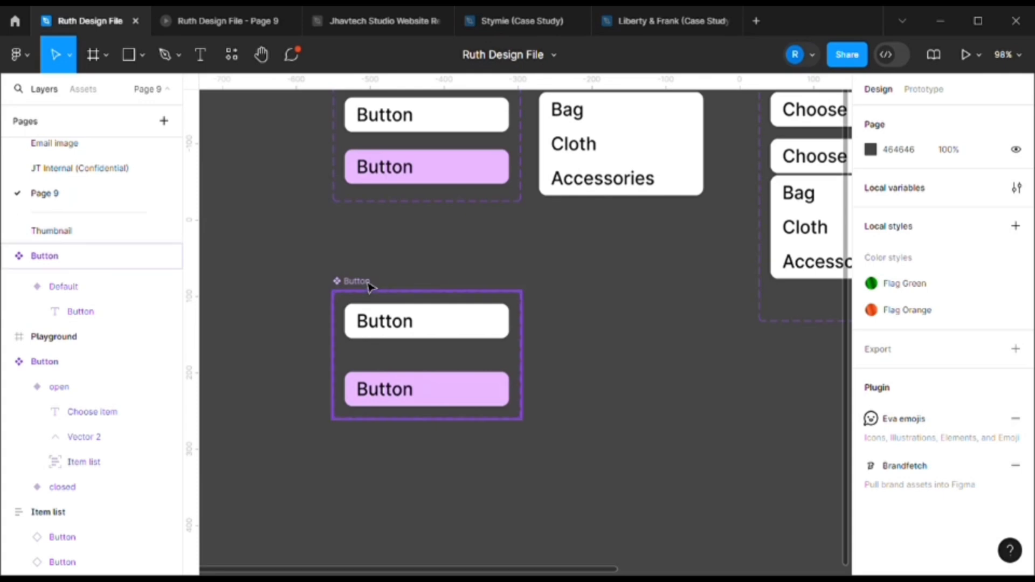
Move the new Button component set further down the canvas to about X -559, Y 284
{"action": "left_click_drag", "start_coordinate": [369, 281], "coordinate": [360, 437]}
{"action": "scroll", "coordinate": [676, 266], "scroll_direction": "down", "scroll_amount": 1}
{"action": "scroll", "coordinate": [539, 306], "scroll_direction": "up", "scroll_amount": 5}
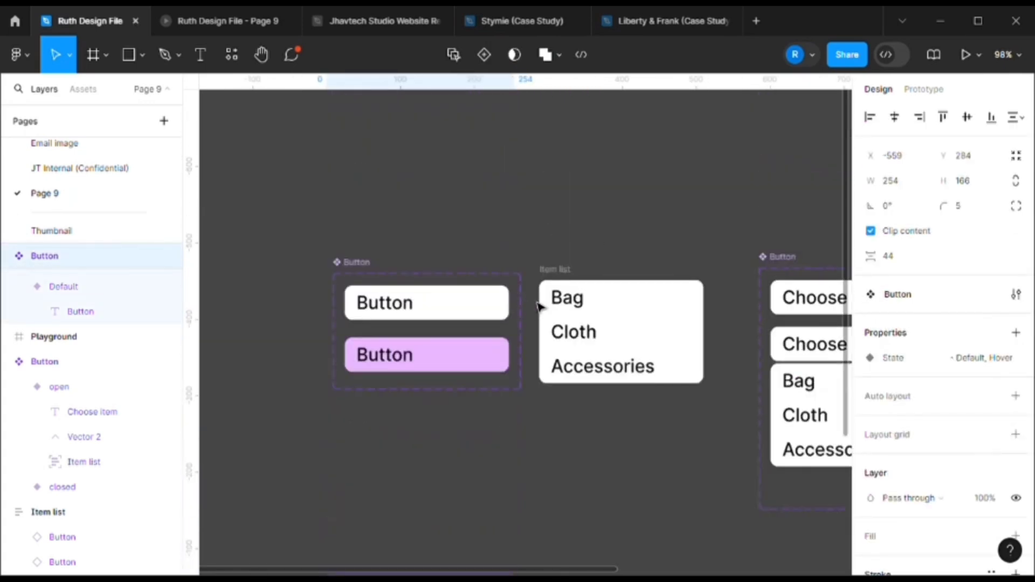
Place an instance of the new set's Default Button variant beside the component set, at about X -262, Y 299
{"action": "scroll", "coordinate": [563, 409], "scroll_direction": "down", "scroll_amount": 5}
{"action": "scroll", "coordinate": [547, 351], "scroll_direction": "right", "scroll_amount": 3}
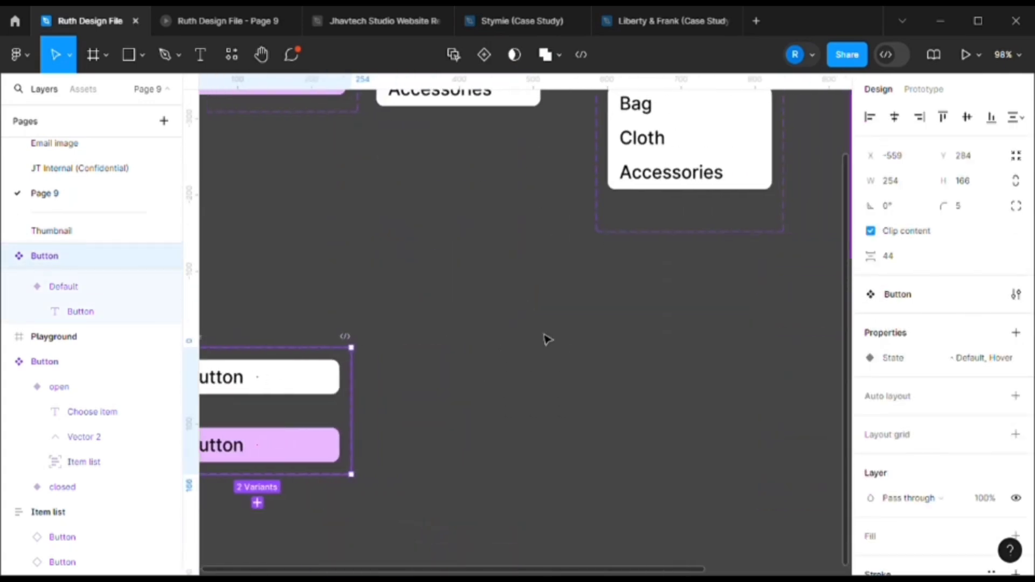
{"action": "left_click", "coordinate": [291, 382]}
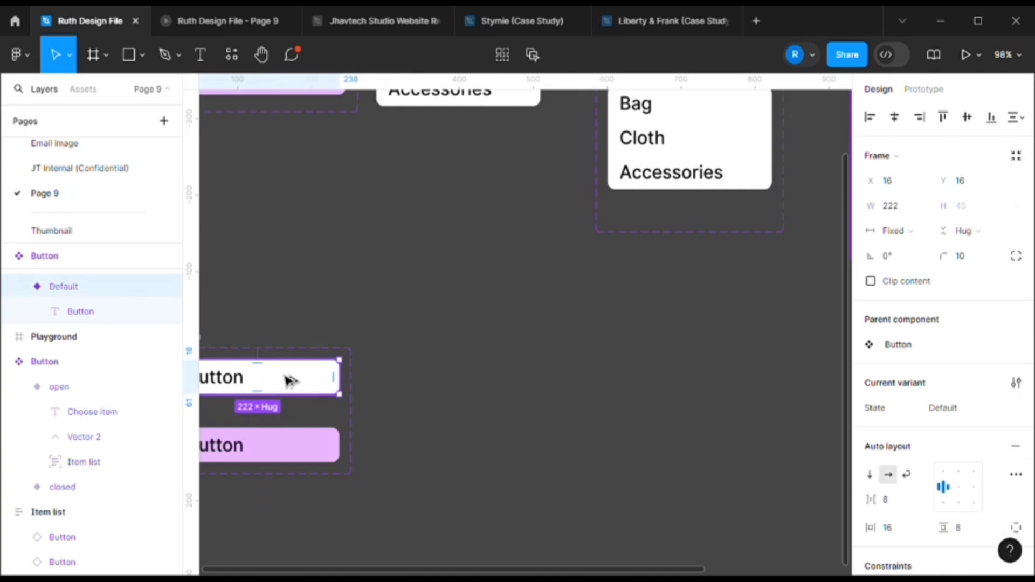
{"action": "left_click_drag", "start_coordinate": [291, 382], "coordinate": [495, 380], "text": "alt"}
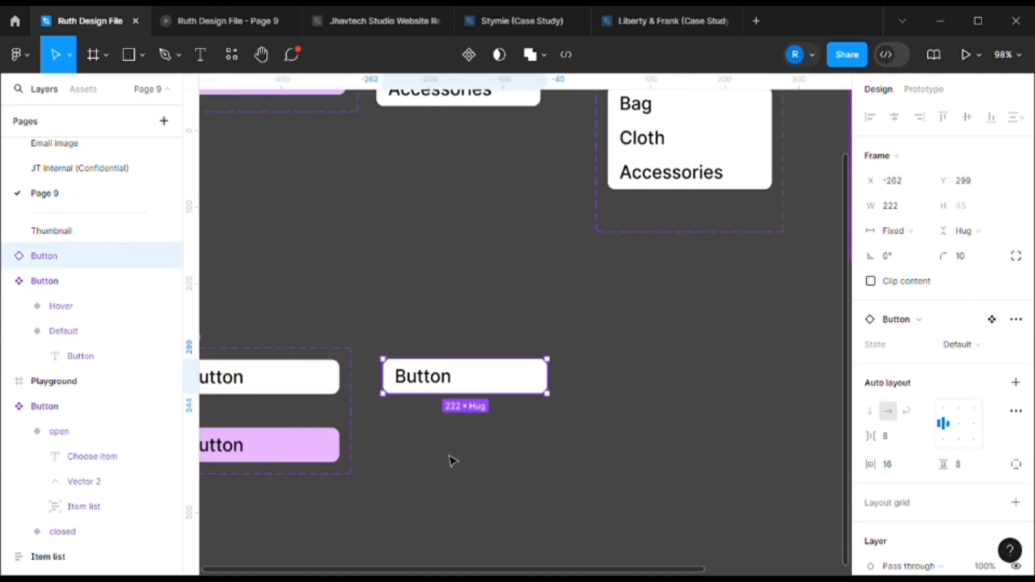
Bind the placed Button instance's text to the Item_1 string variable (Bag) from Collection 2's Items group
{"action": "double_click", "coordinate": [429, 384]}
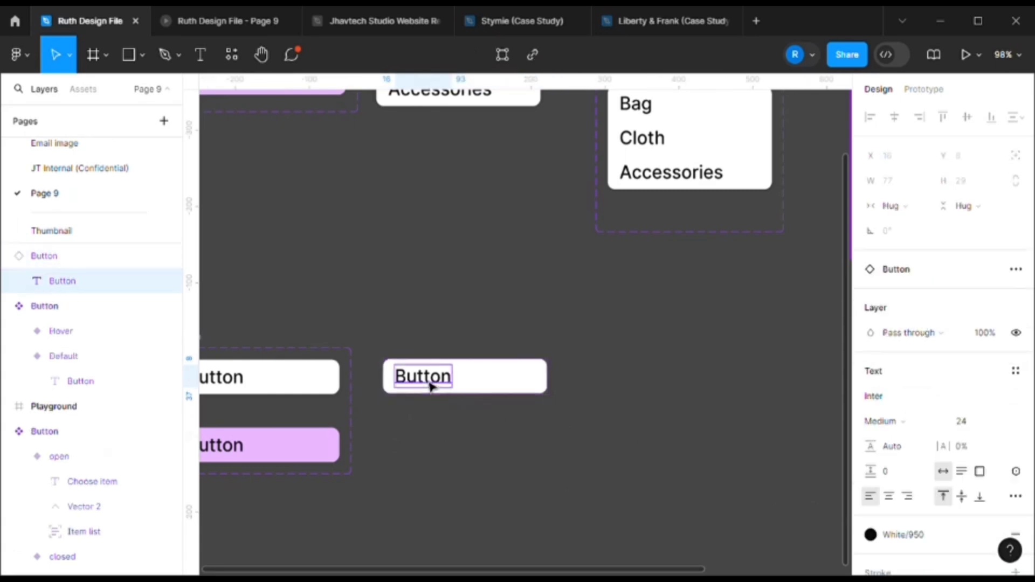
{"action": "scroll", "coordinate": [935, 378], "scroll_direction": "down", "scroll_amount": 3}
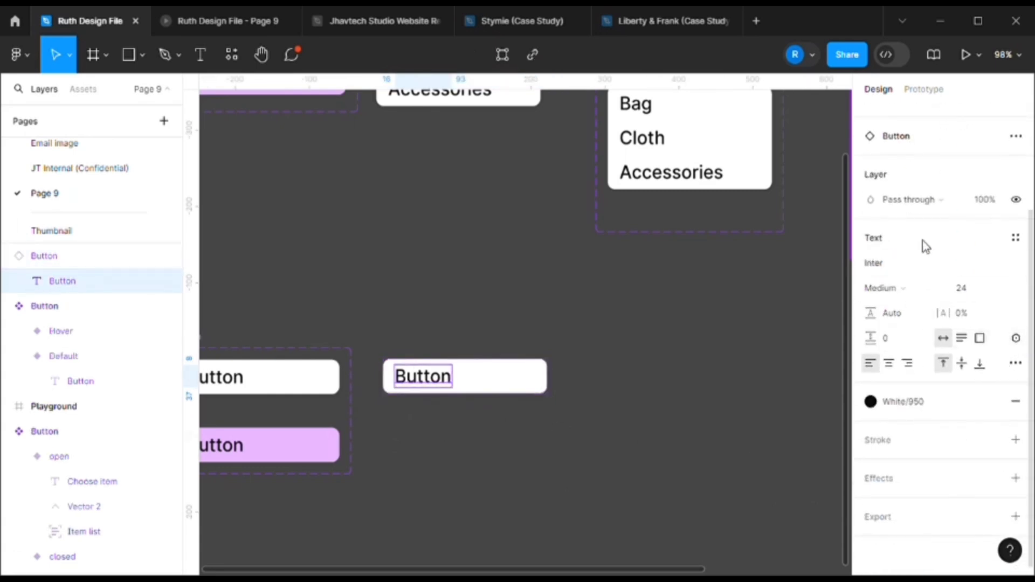
{"action": "left_click", "coordinate": [1016, 340]}
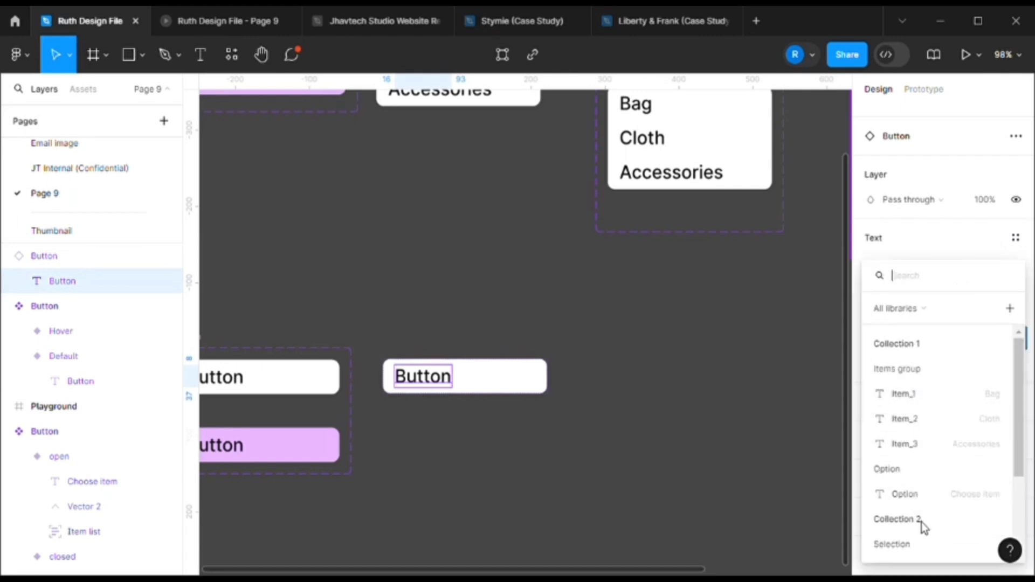
{"action": "scroll", "coordinate": [920, 523], "scroll_direction": "down", "scroll_amount": 3}
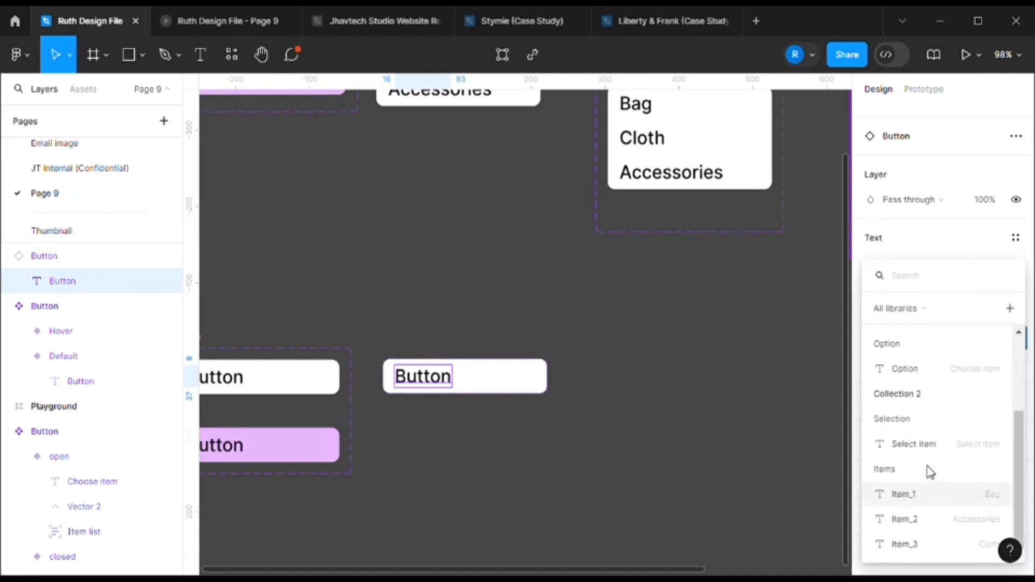
{"action": "left_click", "coordinate": [905, 494]}
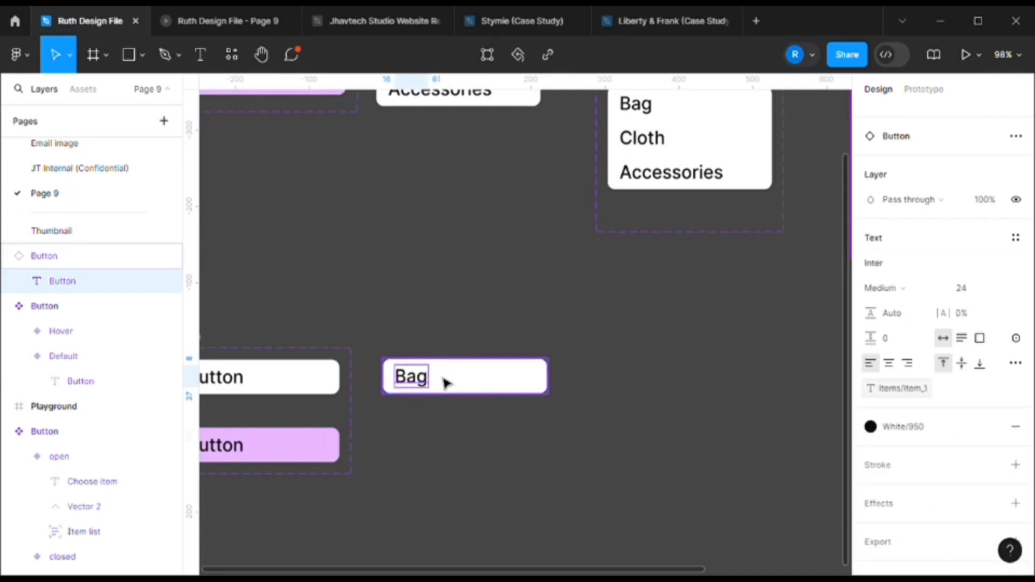
{"action": "left_click", "coordinate": [418, 399]}
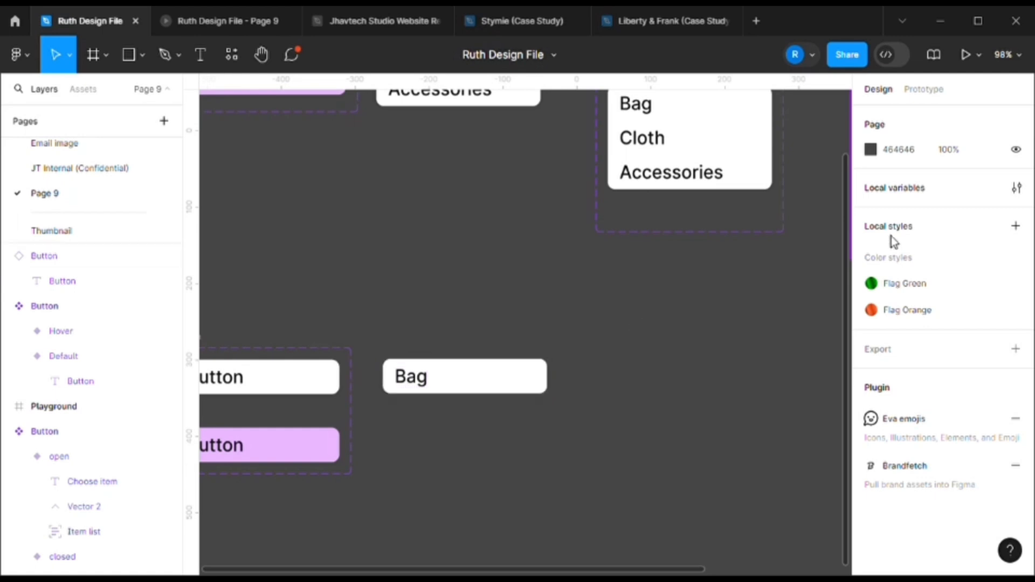
Try the value Shoes for the Item_1 variable in Collection 2, and undo that change
{"action": "left_click", "coordinate": [1015, 188]}
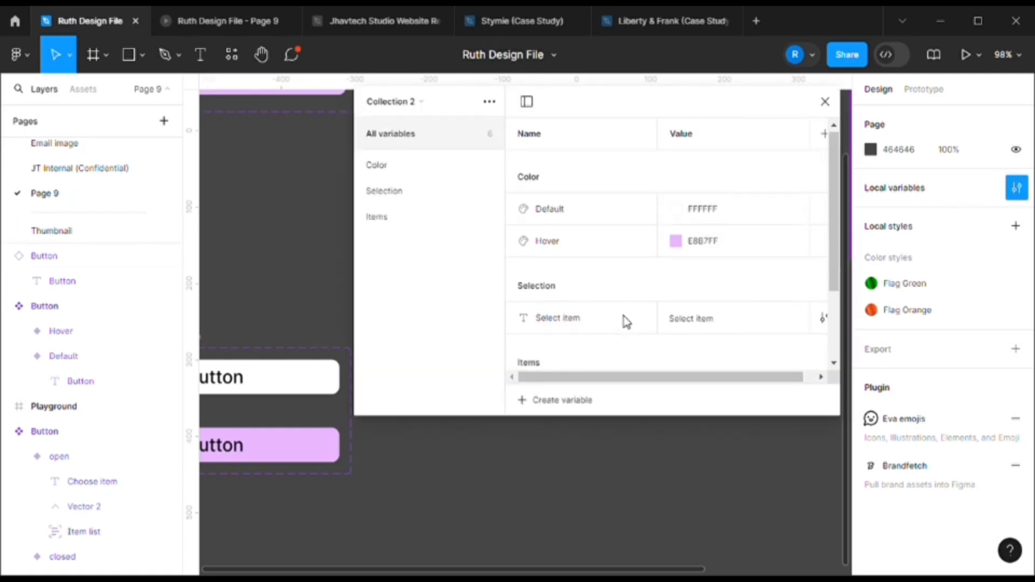
{"action": "scroll", "coordinate": [625, 318], "scroll_direction": "down", "scroll_amount": 2}
{"action": "double_click", "coordinate": [686, 300]}
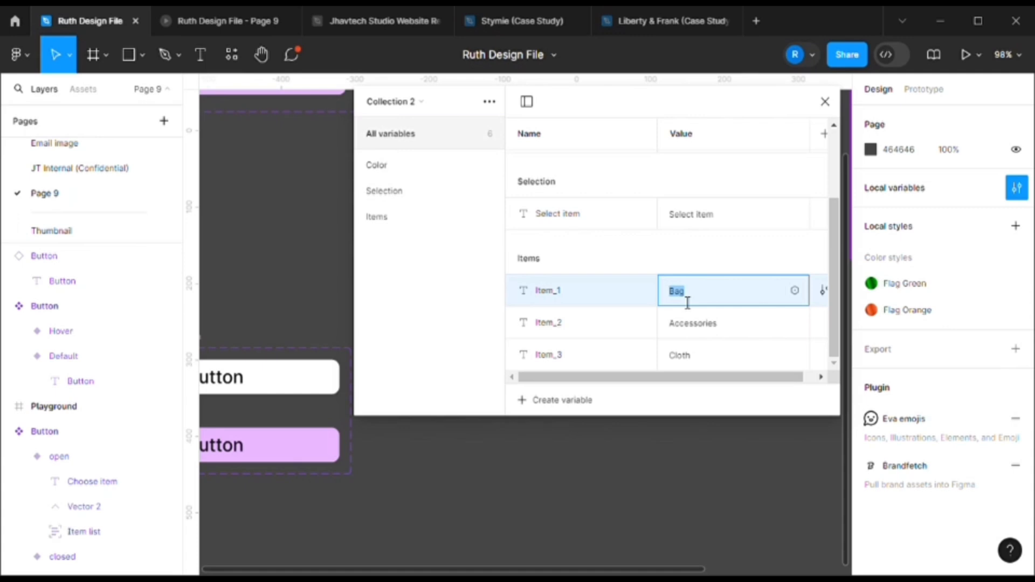
{"action": "type", "text": "Shoes"}
{"action": "key", "text": "Return"}
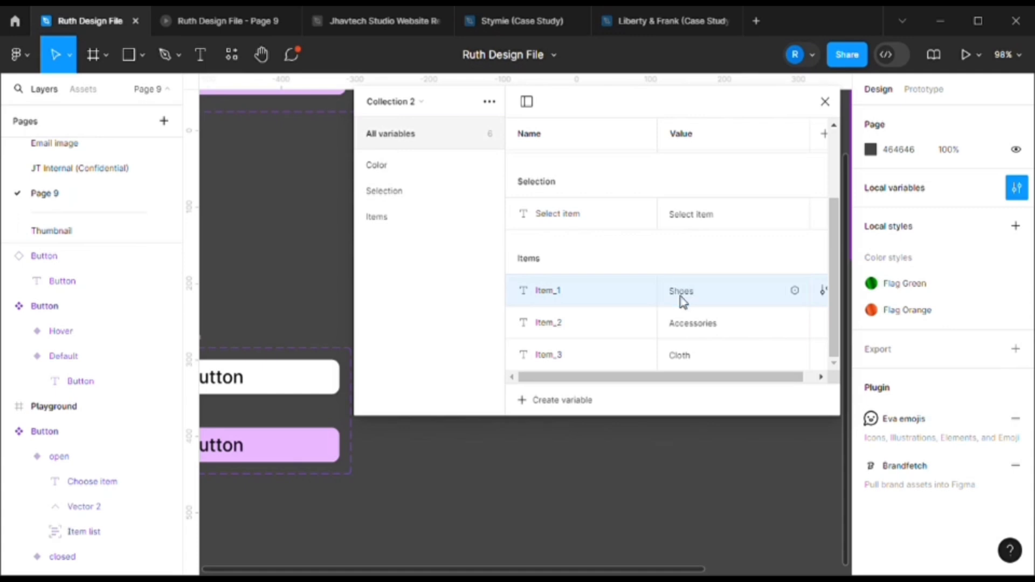
{"action": "left_click_drag", "start_coordinate": [628, 102], "coordinate": [768, 141]}
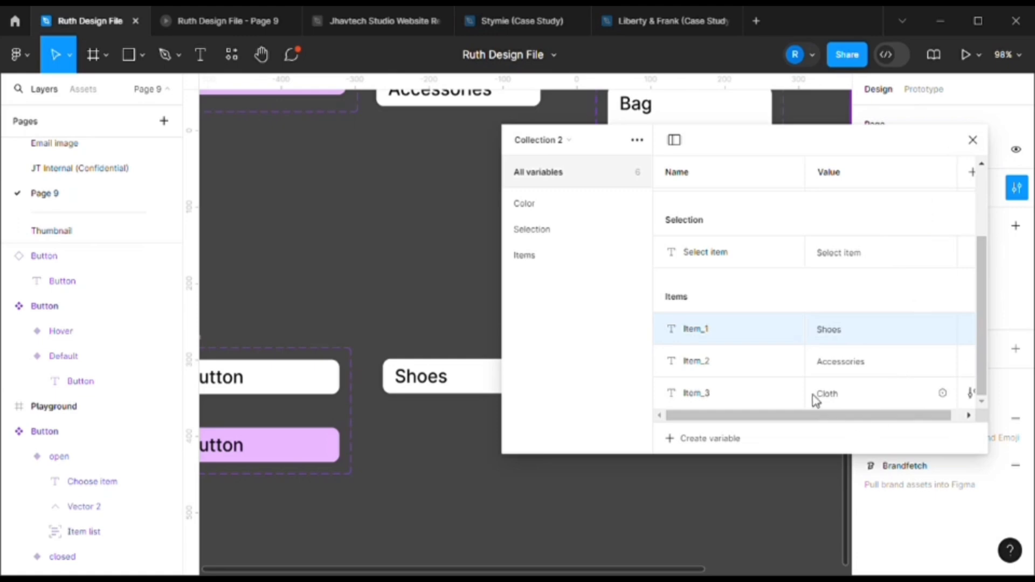
{"action": "key", "text": "ctrl+z"}
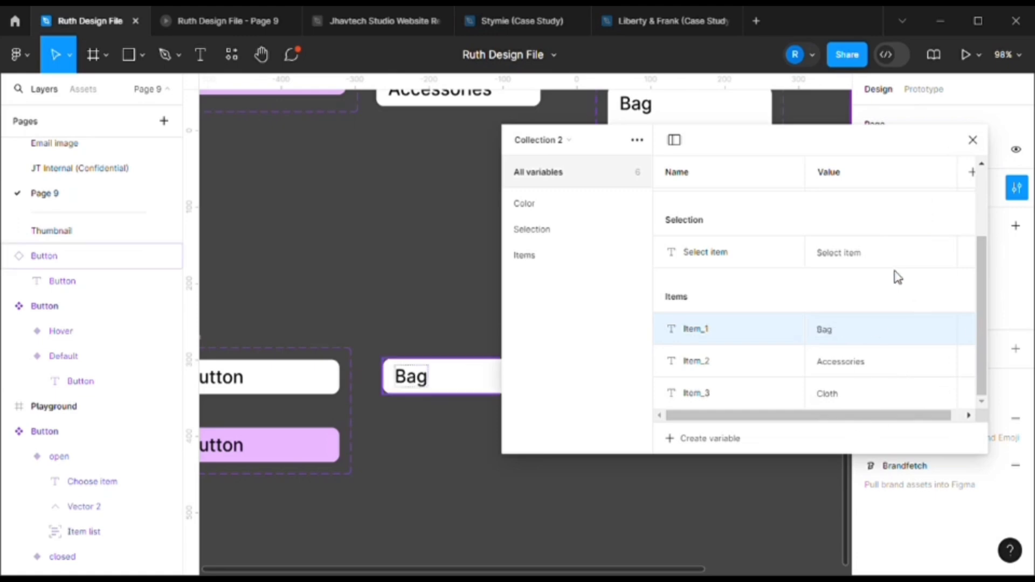
{"action": "left_click", "coordinate": [973, 140]}
Duplicate the Bag button instance twice, stacking the copies directly beneath it at Y 344 and Y 389
{"action": "left_click", "coordinate": [462, 378]}
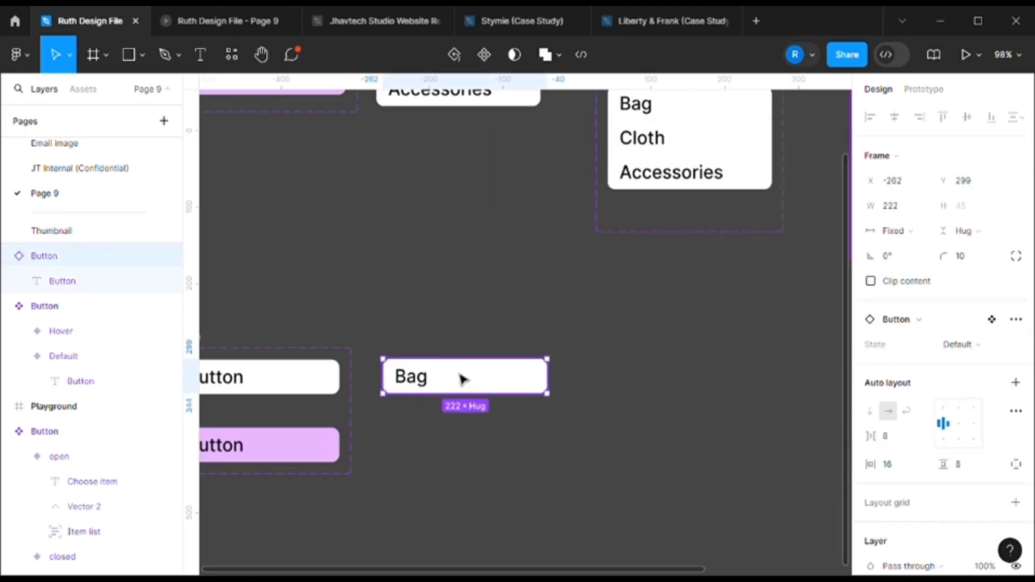
{"action": "left_click_drag", "start_coordinate": [462, 378], "coordinate": [464, 452]}
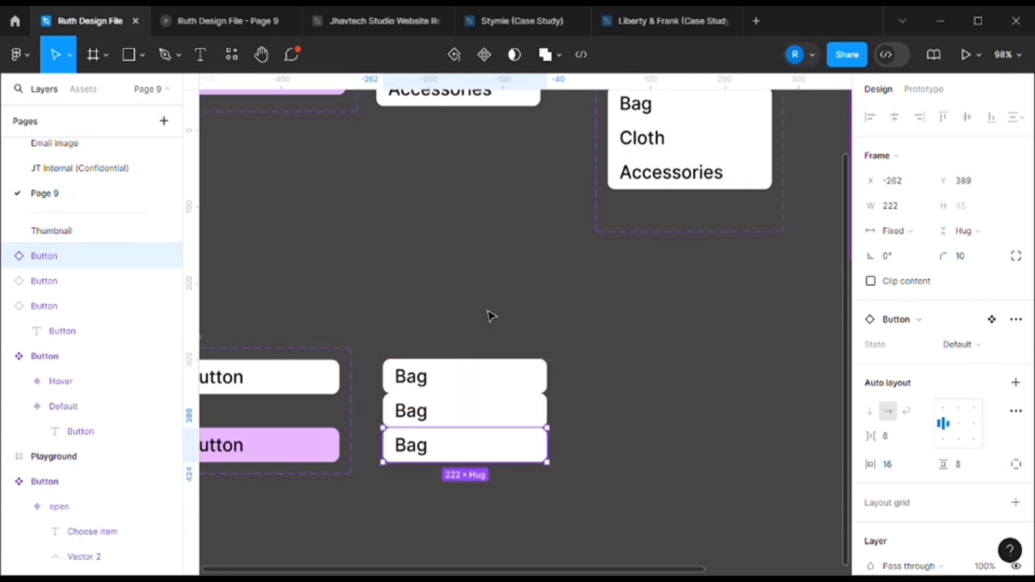
Bind the middle button copy's text to Collection 2's Item_2 variable (Accessories)
{"action": "left_click", "coordinate": [469, 415]}
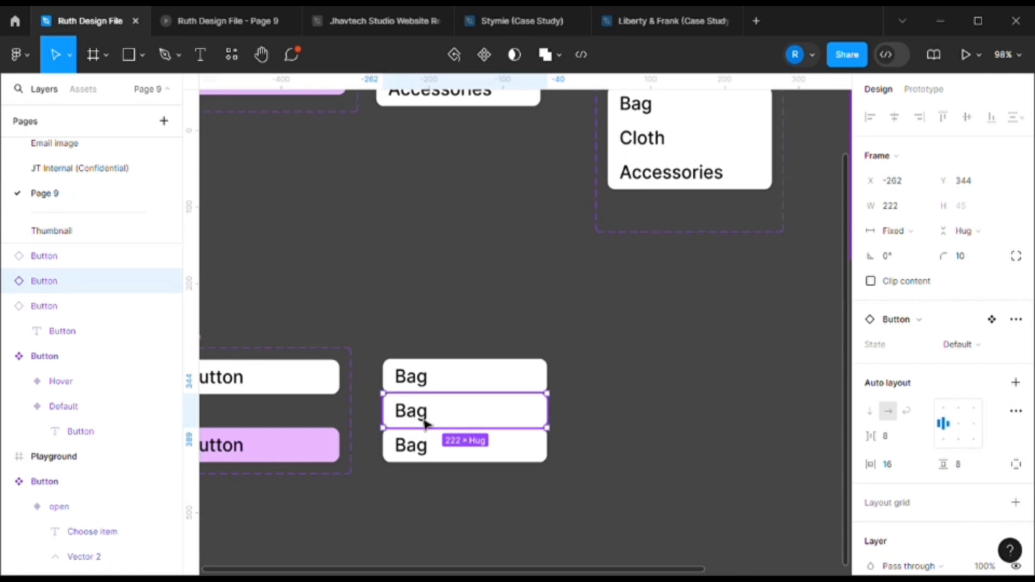
{"action": "double_click", "coordinate": [415, 422]}
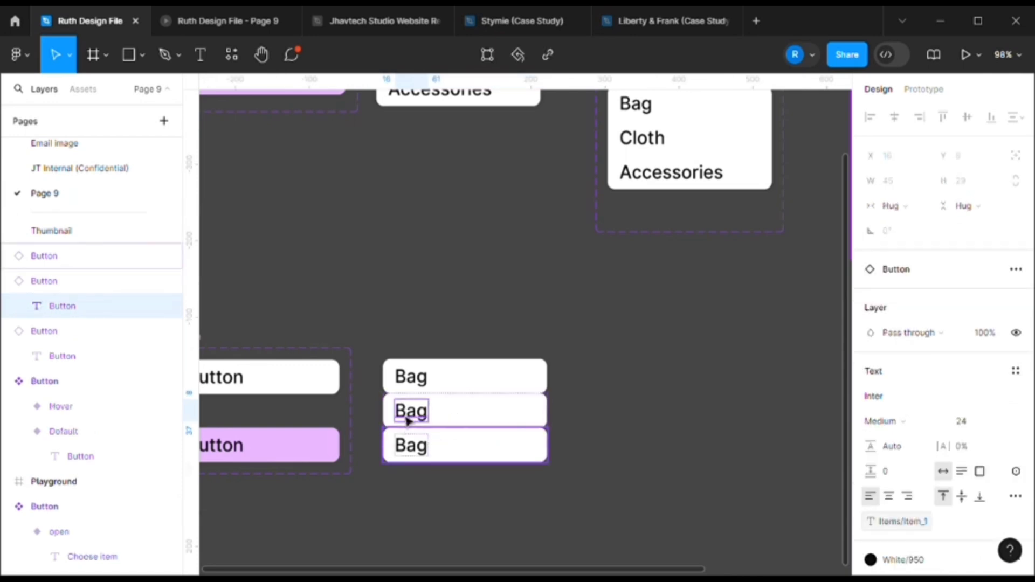
{"action": "left_click", "coordinate": [458, 412]}
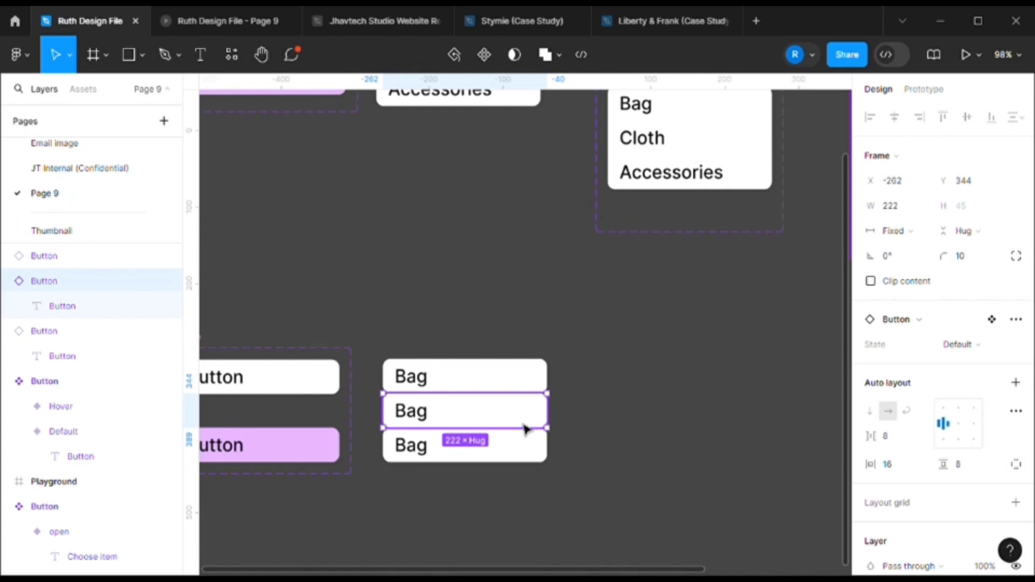
{"action": "scroll", "coordinate": [868, 407], "scroll_direction": "down", "scroll_amount": 6}
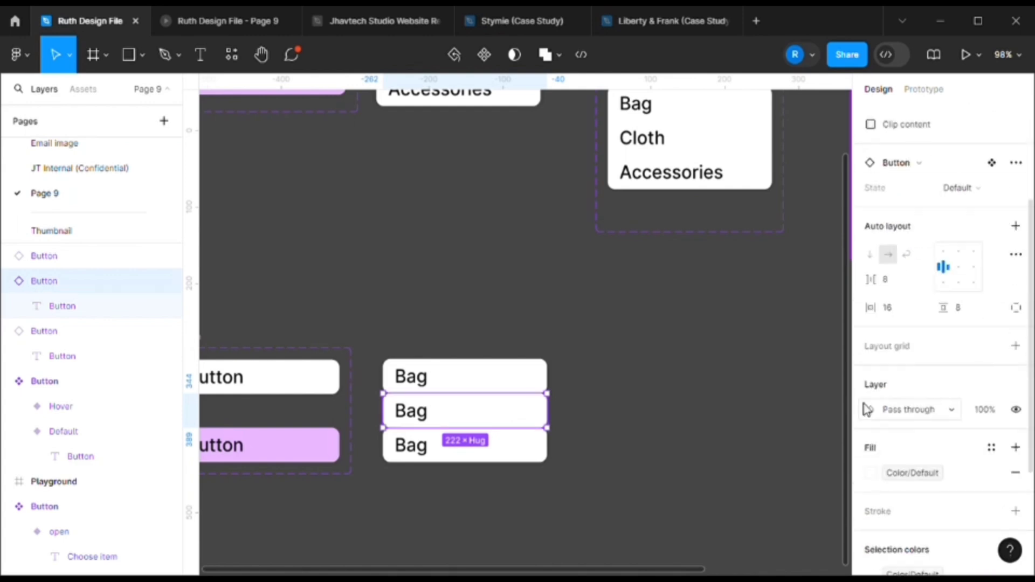
{"action": "double_click", "coordinate": [418, 421]}
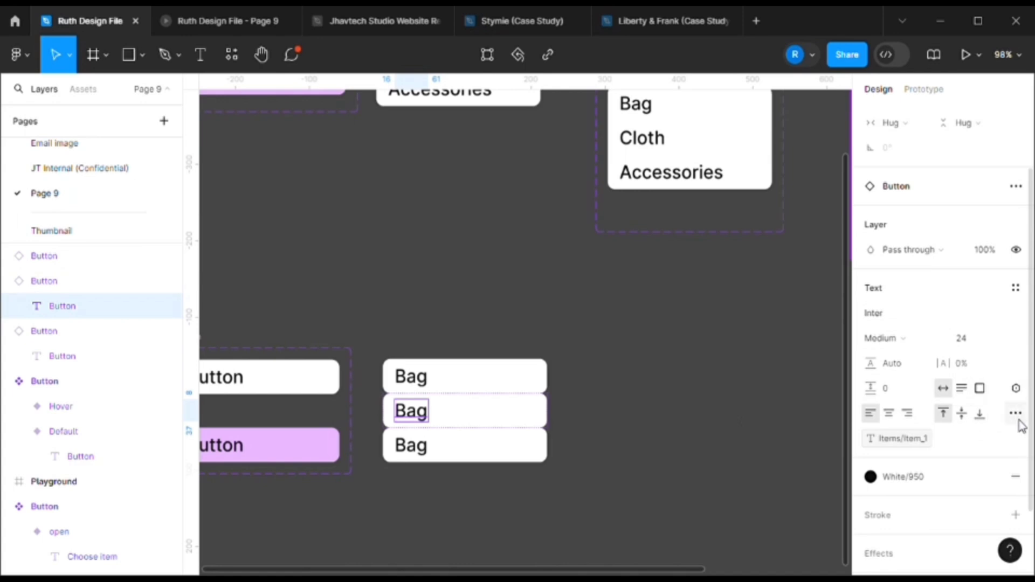
{"action": "left_click", "coordinate": [1016, 389]}
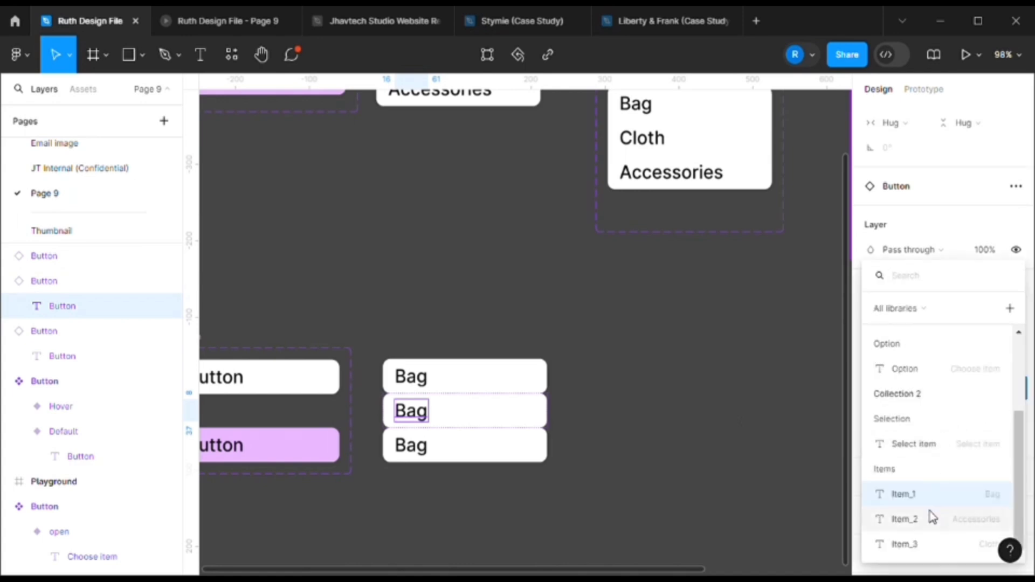
{"action": "left_click", "coordinate": [904, 518]}
Bind the lowest button copy's text to Collection 2's Item_3 variable (Cloth)
{"action": "double_click", "coordinate": [419, 450]}
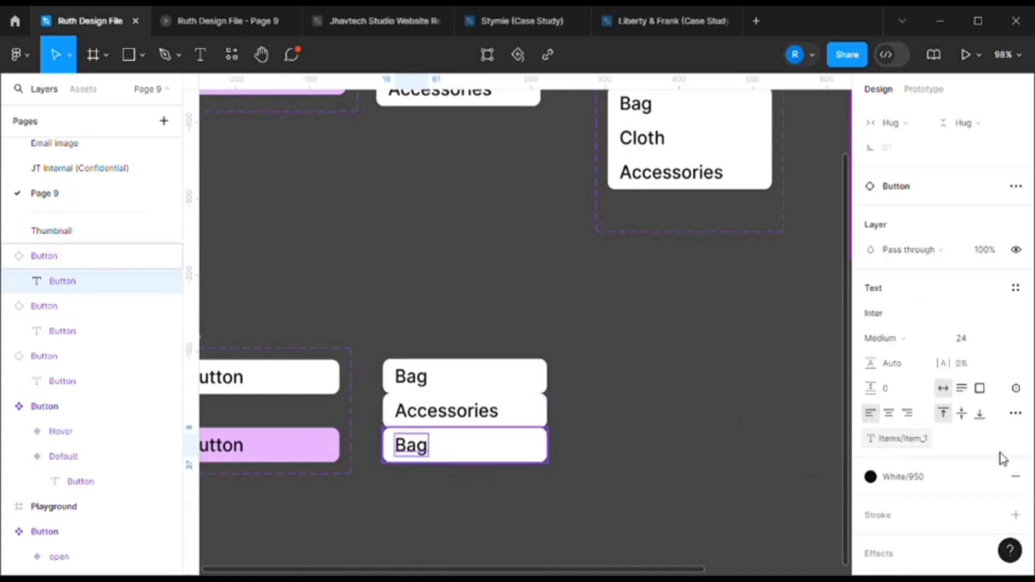
{"action": "left_click", "coordinate": [1015, 388]}
{"action": "left_click", "coordinate": [913, 544]}
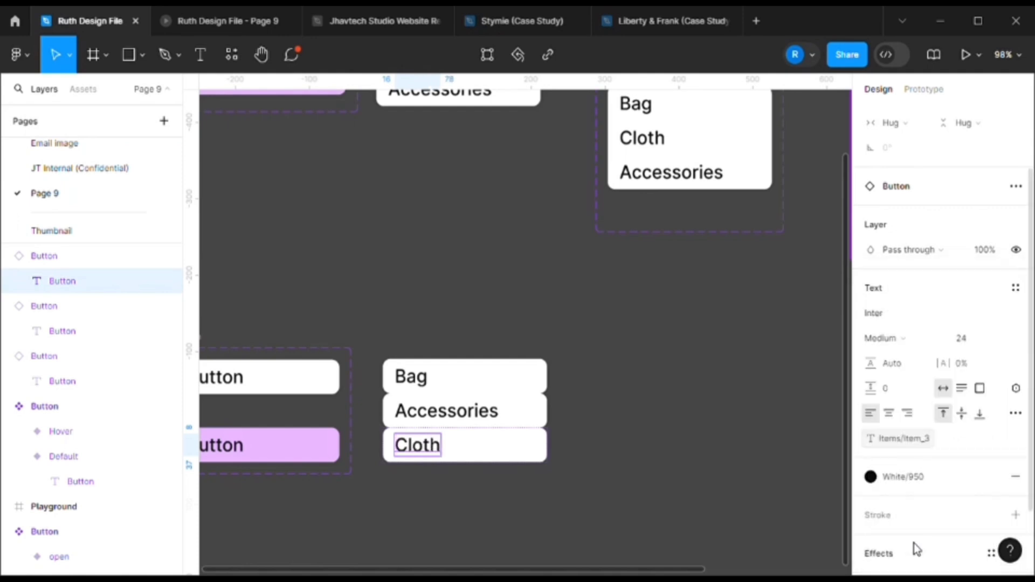
{"action": "left_click", "coordinate": [632, 293]}
Wrap the three stacked item buttons in an auto layout frame and add an FFFFFF fill to it
{"action": "left_click_drag", "start_coordinate": [457, 323], "coordinate": [479, 495]}
{"action": "key", "text": "shift+a"}
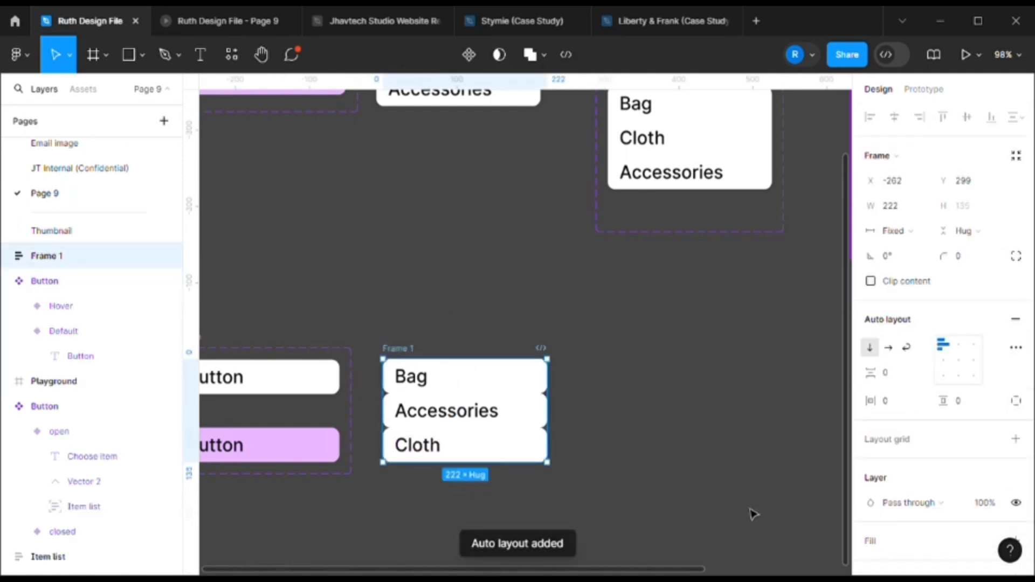
{"action": "scroll", "coordinate": [949, 473], "scroll_direction": "down", "scroll_amount": 5}
{"action": "left_click", "coordinate": [900, 318]}
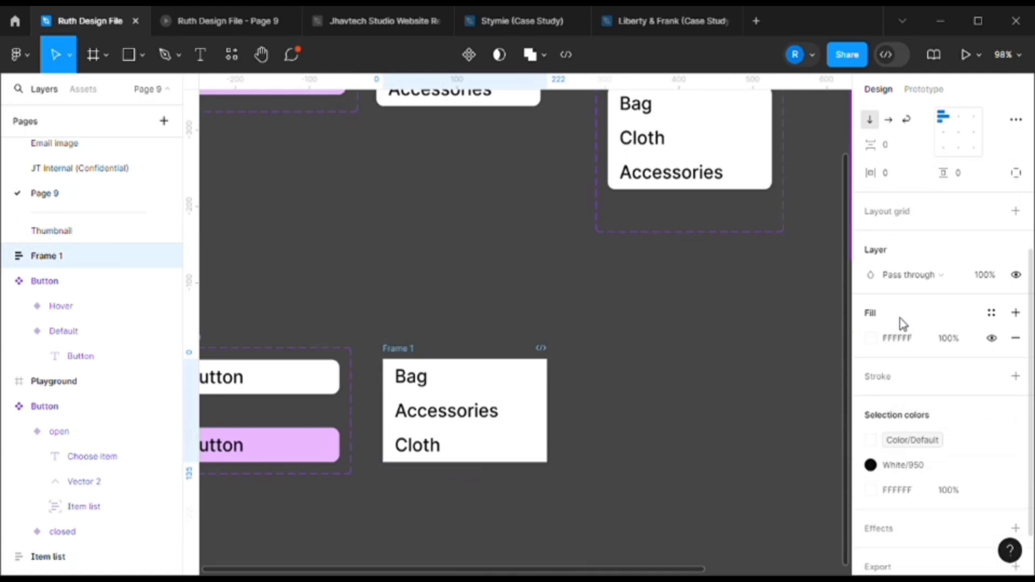
Set the new item list frame's corner radius to 20
{"action": "scroll", "coordinate": [961, 200], "scroll_direction": "up", "scroll_amount": 5}
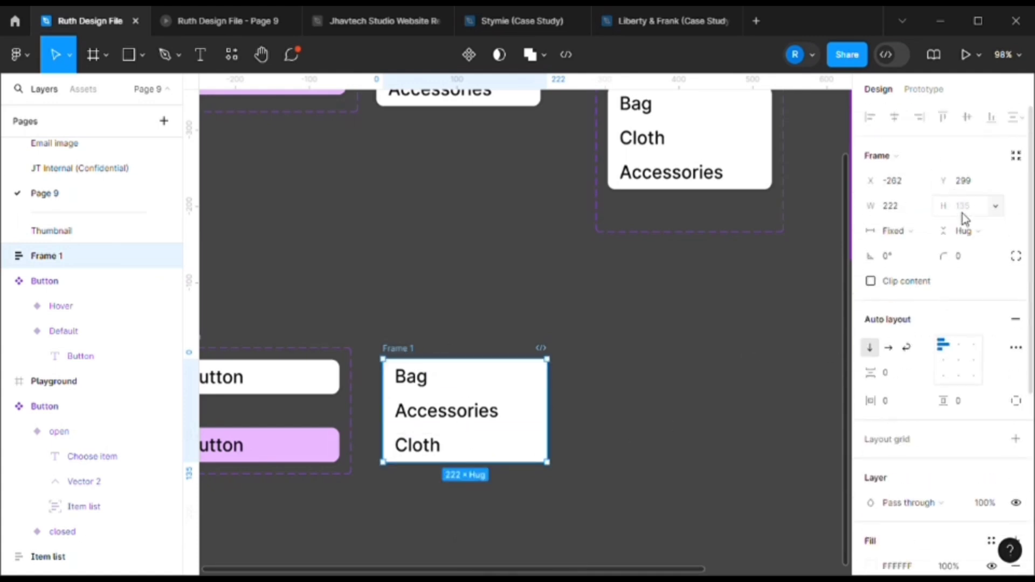
{"action": "left_click", "coordinate": [964, 263]}
{"action": "type", "text": "20"}
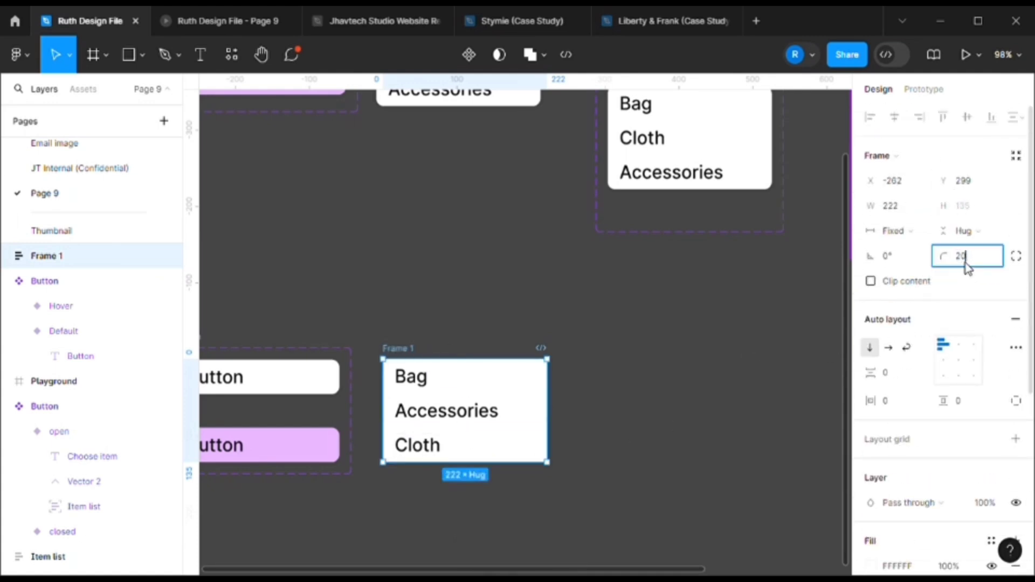
{"action": "left_click", "coordinate": [632, 321]}
Place an instance of the closed Choose Item variant beside the new item list frame at X 26, Y 284
{"action": "scroll", "coordinate": [632, 323], "scroll_direction": "up", "scroll_amount": 4}
{"action": "scroll", "coordinate": [566, 328], "scroll_direction": "down", "scroll_amount": 2}
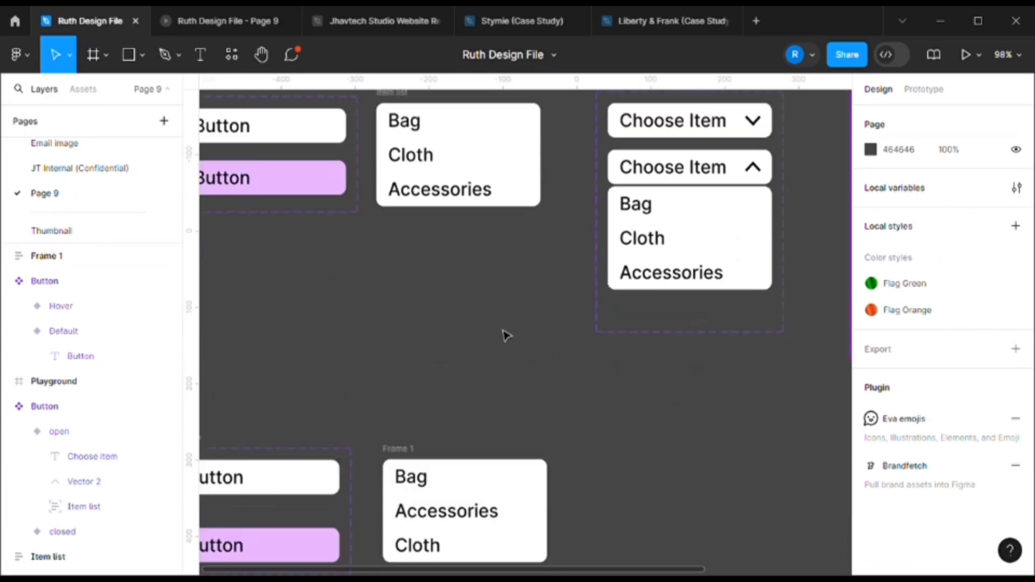
{"action": "scroll", "coordinate": [677, 148], "scroll_direction": "up", "scroll_amount": 2}
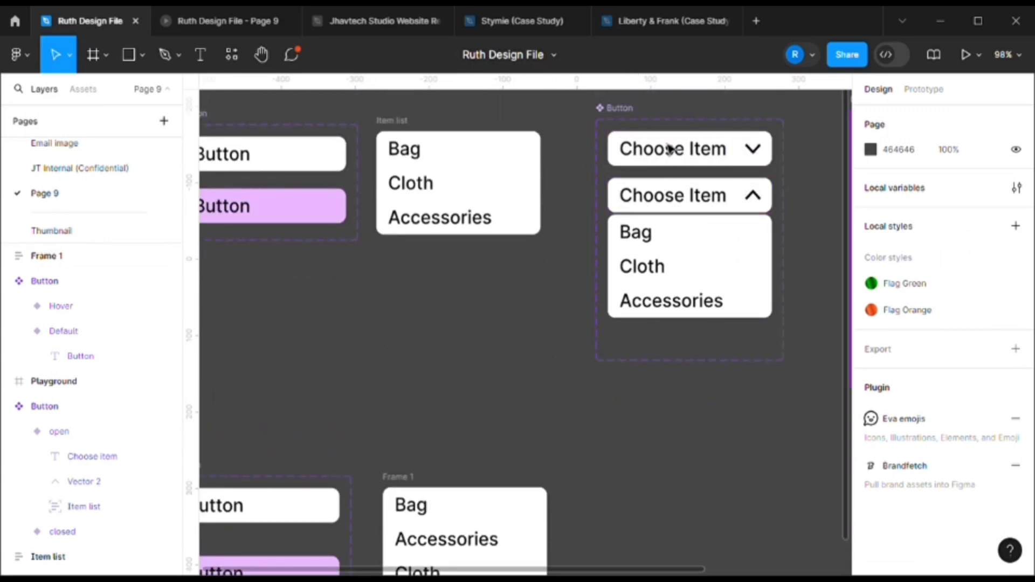
{"action": "left_click", "coordinate": [723, 152]}
{"action": "left_click_drag", "start_coordinate": [655, 165], "coordinate": [635, 501]}
{"action": "scroll", "coordinate": [635, 502], "scroll_direction": "down", "scroll_amount": 2}
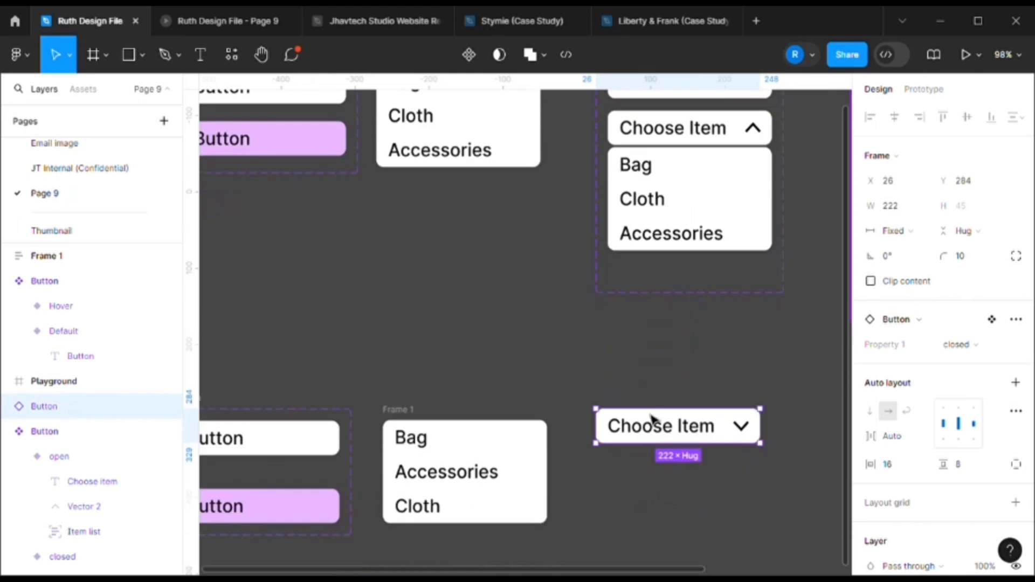
Detach the copied Choose Item button from its component and select the resulting Button frame
{"action": "right_click", "coordinate": [647, 427]}
{"action": "left_click", "coordinate": [726, 400]}
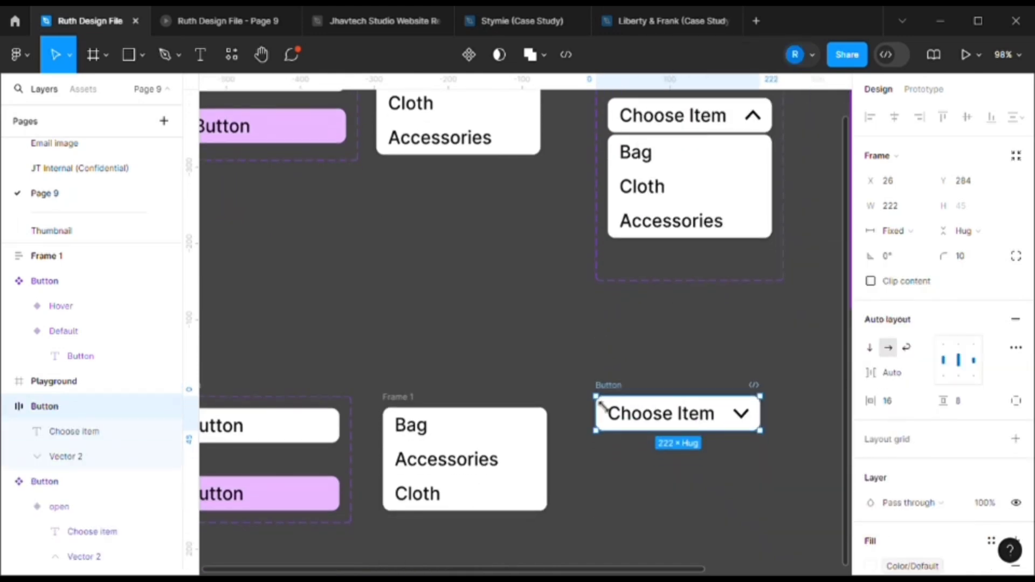
{"action": "scroll", "coordinate": [655, 351], "scroll_direction": "down", "scroll_amount": 3}
{"action": "key", "text": "Escape"}
{"action": "left_click", "coordinate": [655, 341]}
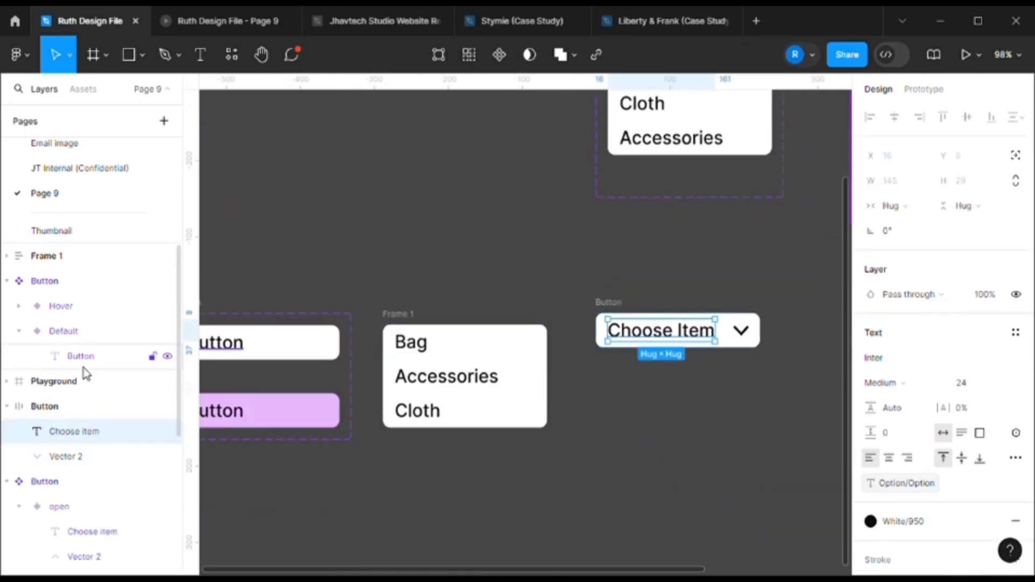
{"action": "left_click", "coordinate": [71, 459], "text": "shift"}
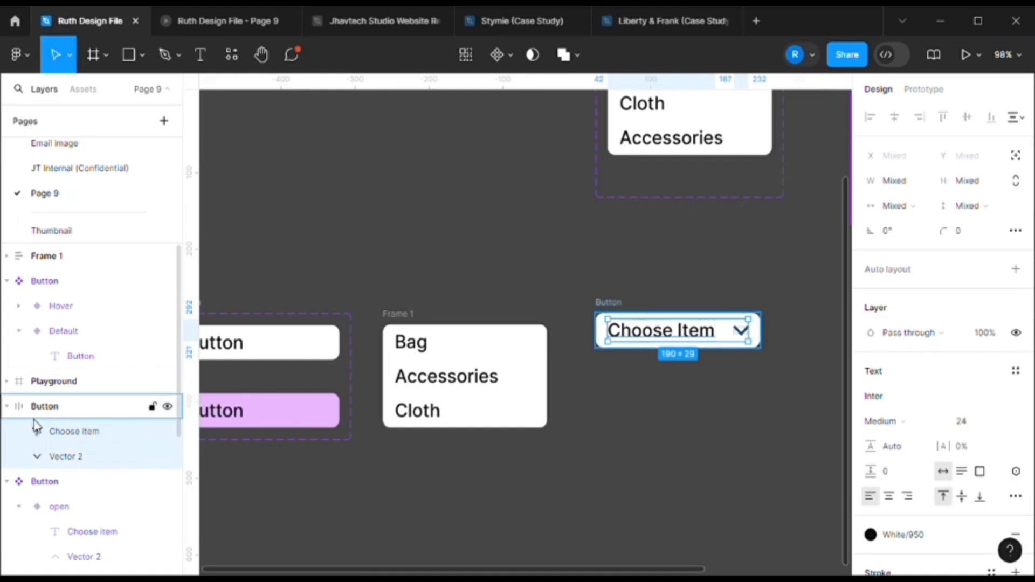
{"action": "left_click", "coordinate": [32, 409]}
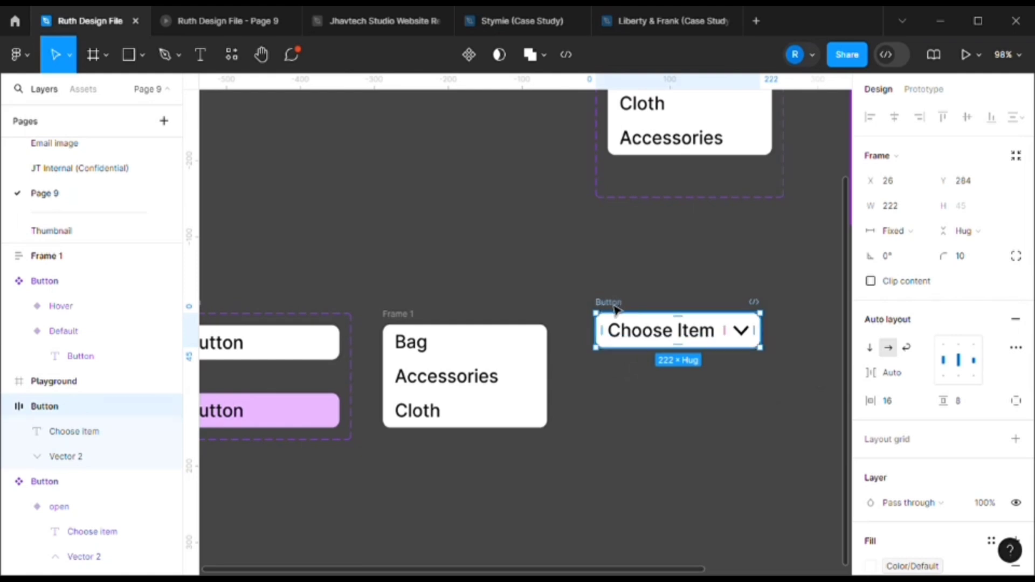
Duplicate the detached Choose Item button below itself at Y 367 and flip the copy's chevron vertically
{"action": "left_click_drag", "start_coordinate": [615, 308], "coordinate": [615, 373]}
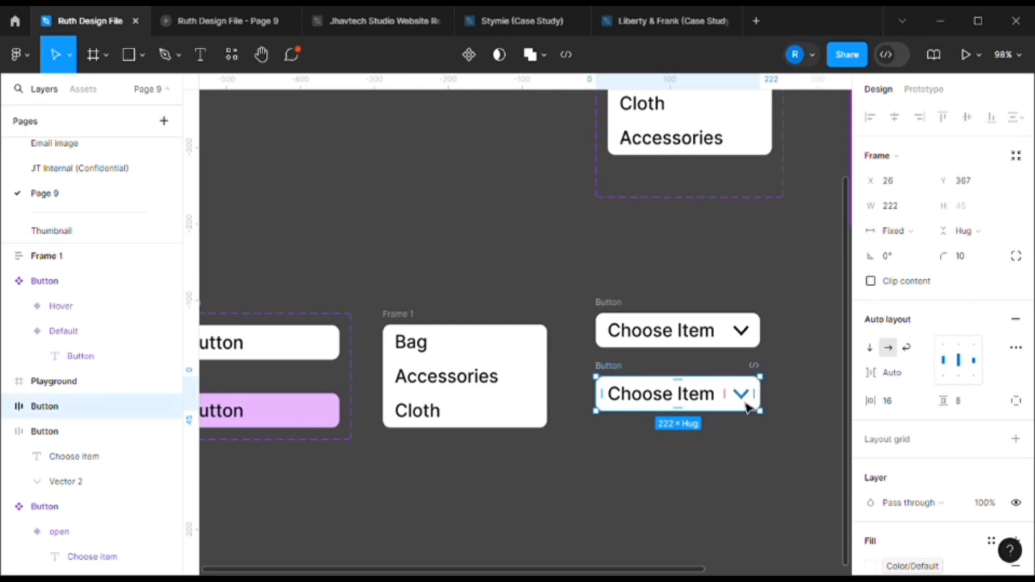
{"action": "double_click", "coordinate": [747, 403]}
{"action": "right_click", "coordinate": [748, 405]}
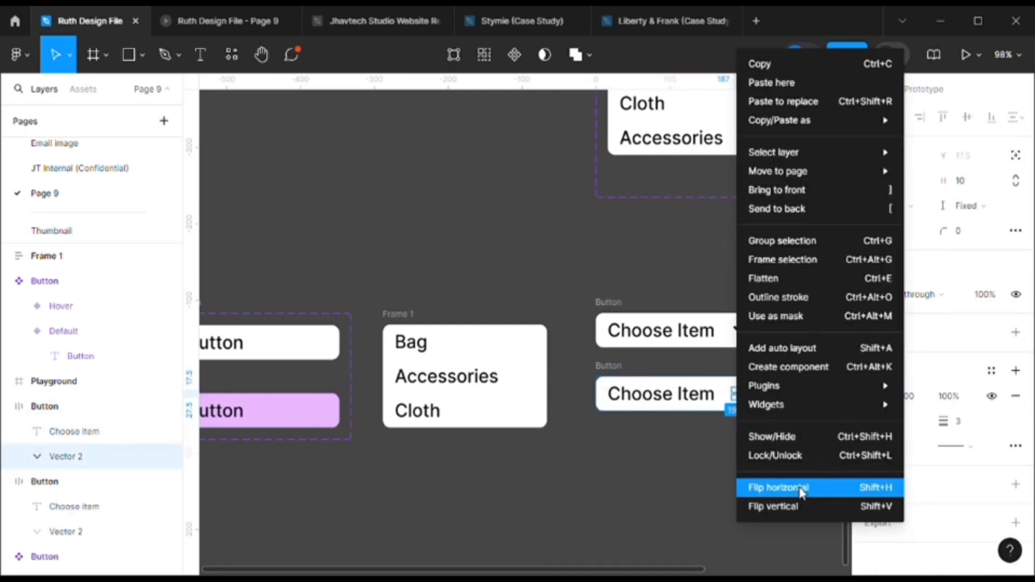
{"action": "left_click", "coordinate": [805, 506]}
{"action": "scroll", "coordinate": [796, 356], "scroll_direction": "up", "scroll_amount": 5}
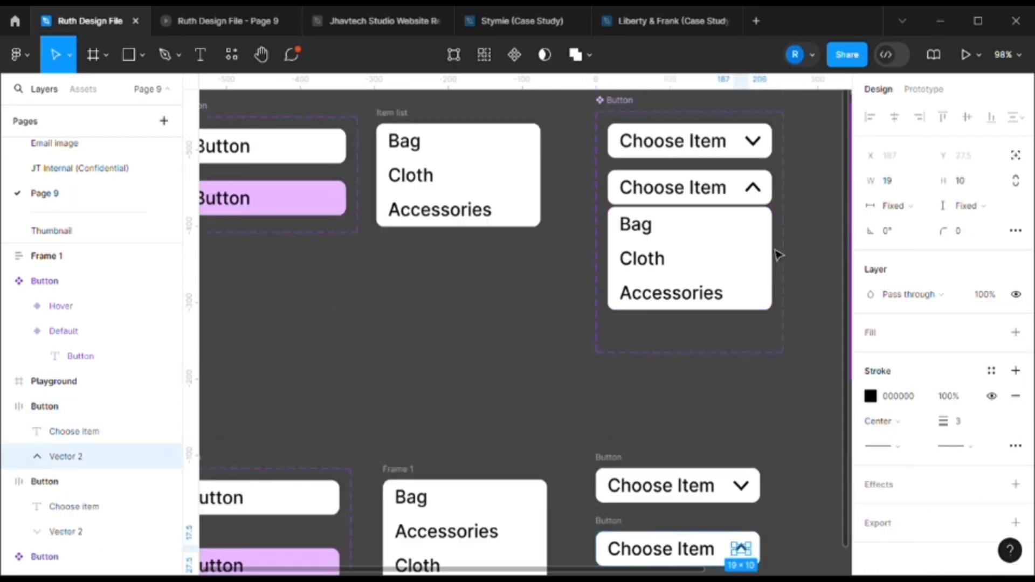
Rename the new list frame holding Bag, Accessories and Cloth as Items
{"action": "scroll", "coordinate": [790, 405], "scroll_direction": "down", "scroll_amount": 3}
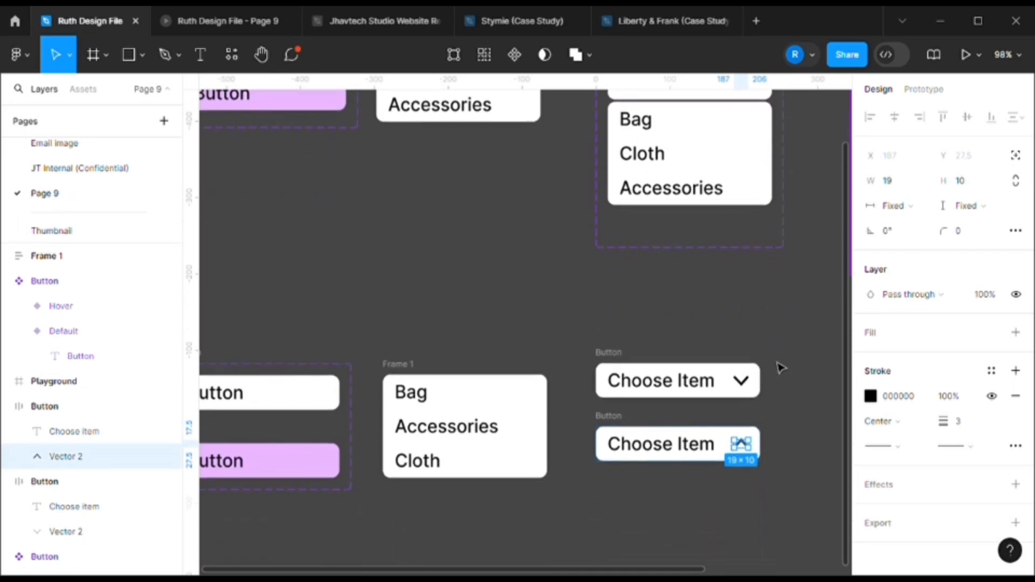
{"action": "scroll", "coordinate": [780, 367], "scroll_direction": "down", "scroll_amount": 2}
{"action": "left_click", "coordinate": [778, 342]}
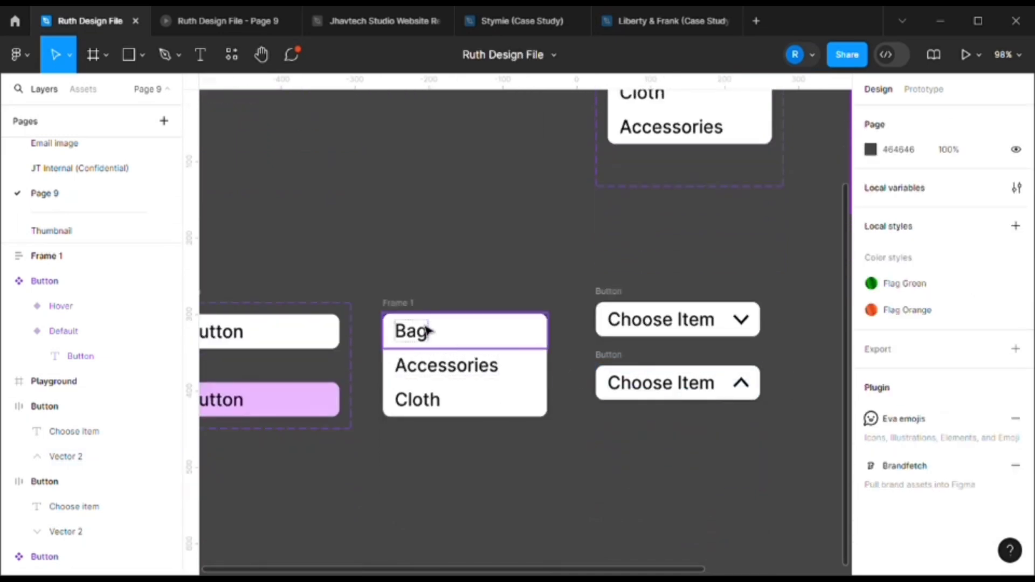
{"action": "scroll", "coordinate": [397, 312], "scroll_direction": "down", "scroll_amount": 2}
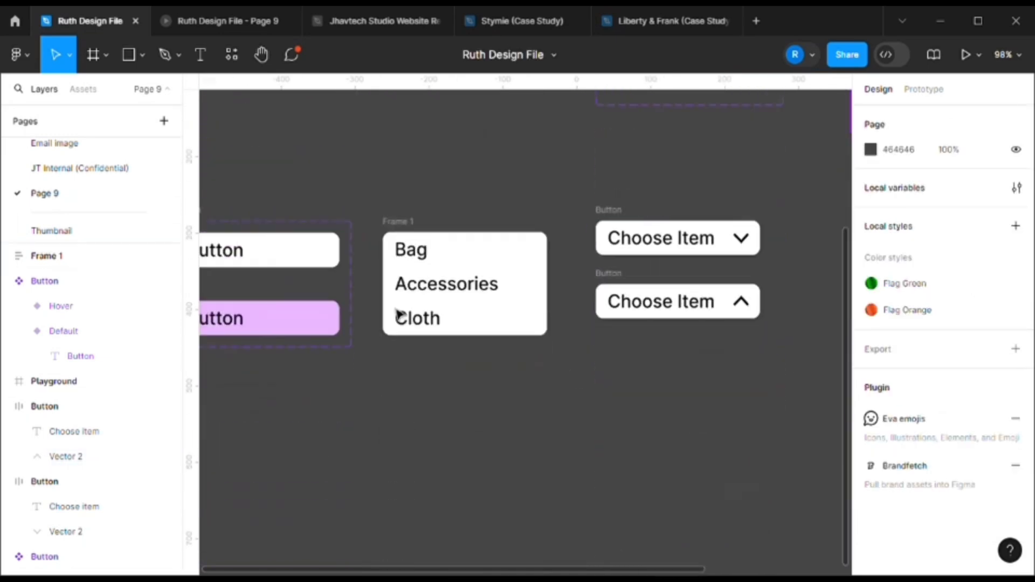
{"action": "left_click", "coordinate": [399, 226]}
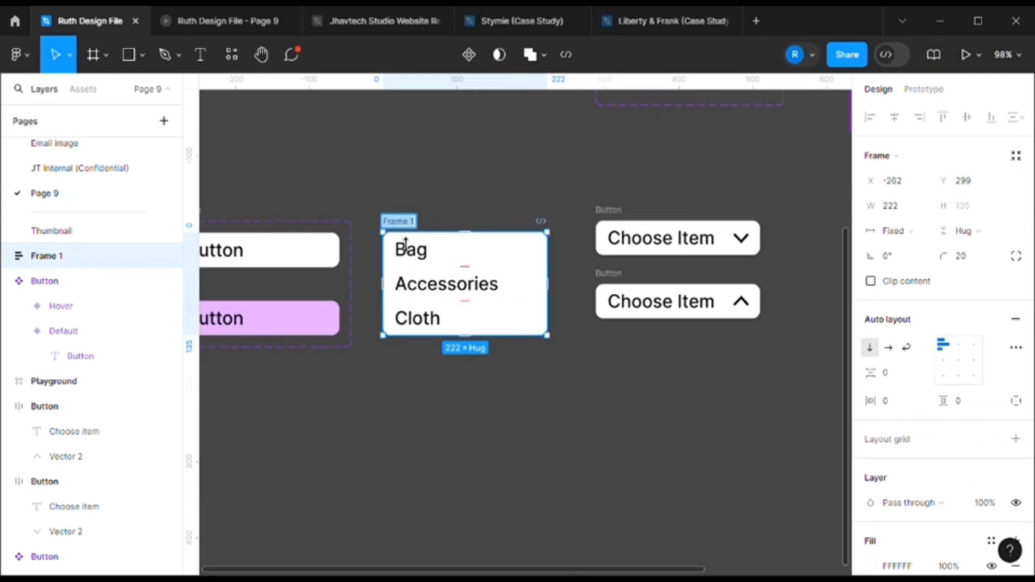
{"action": "type", "text": "Items"}
{"action": "left_click", "coordinate": [429, 214]}
Paste a copy of the Items list into the lower Choose Item button frame with the upward chevron
{"action": "left_click", "coordinate": [482, 234]}
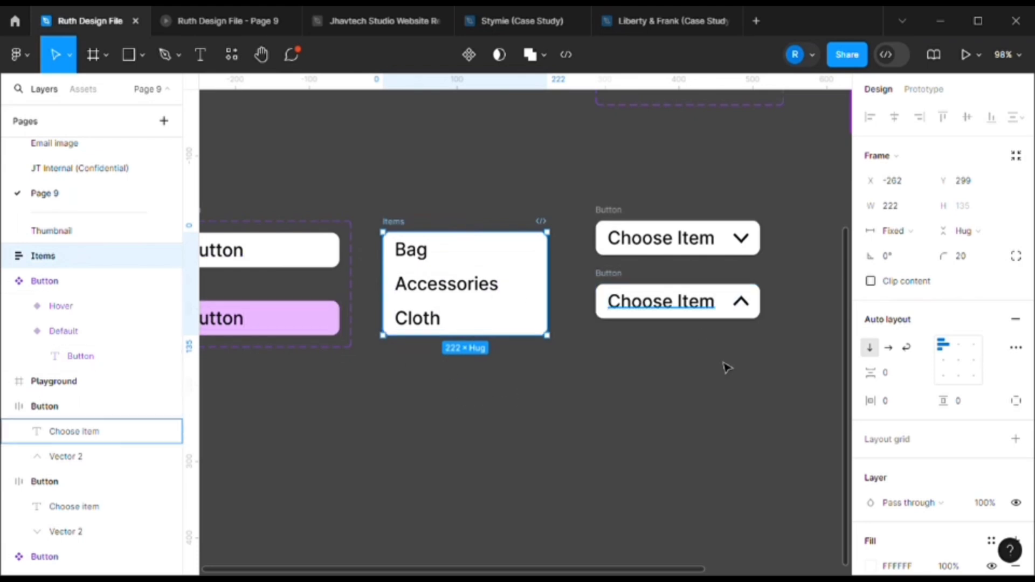
{"action": "scroll", "coordinate": [712, 358], "scroll_direction": "up", "scroll_amount": 5}
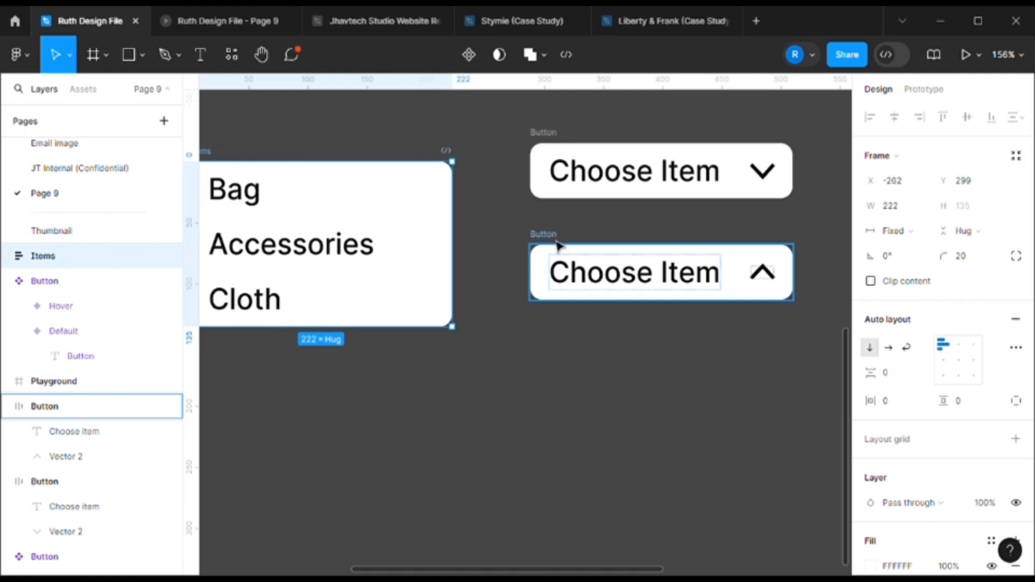
{"action": "left_click", "coordinate": [558, 245]}
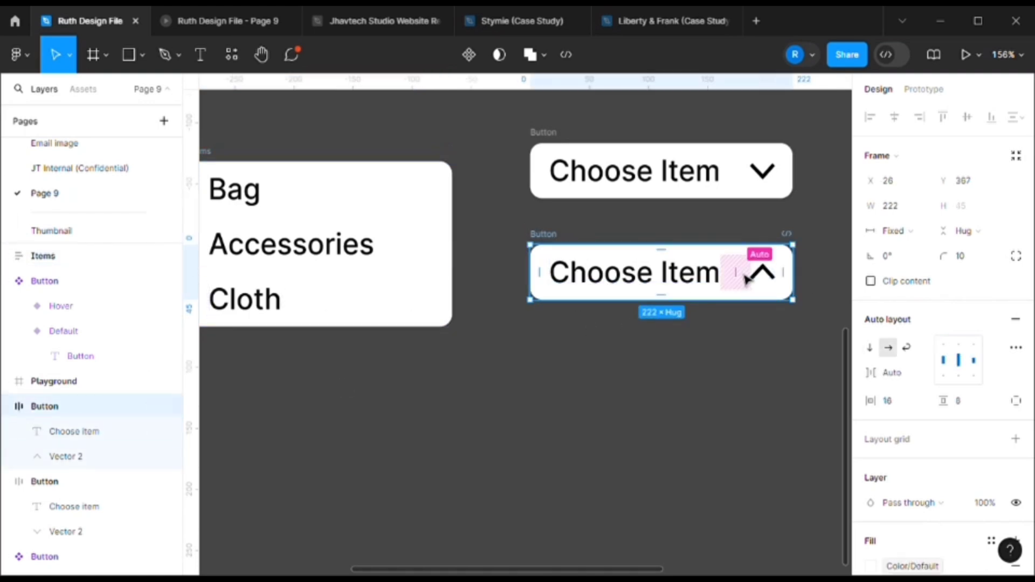
{"action": "key", "text": "ctrl+v"}
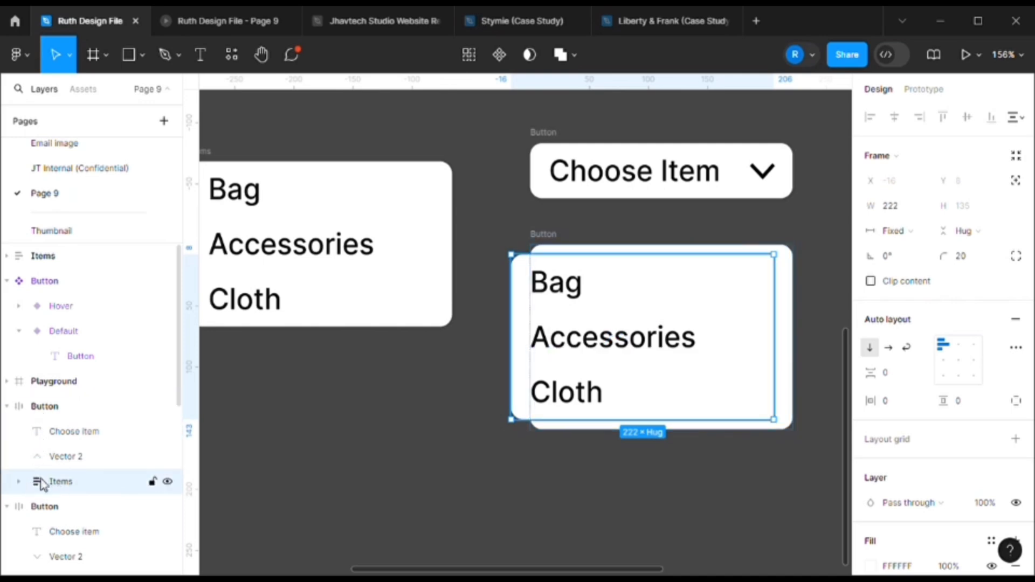
Rename the lower button frame that contains the Items list as Open
{"action": "left_click", "coordinate": [7, 409]}
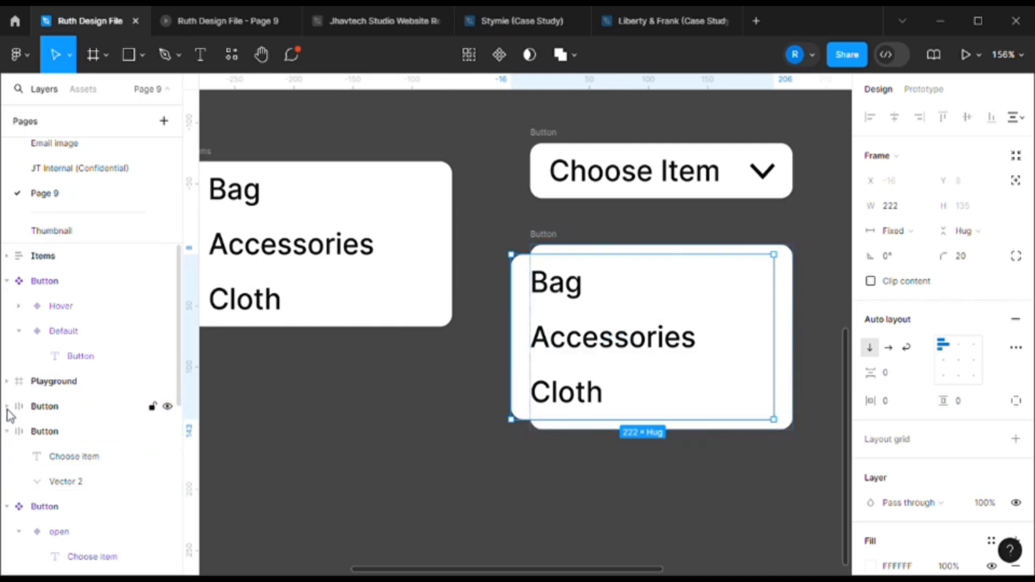
{"action": "left_click", "coordinate": [7, 410]}
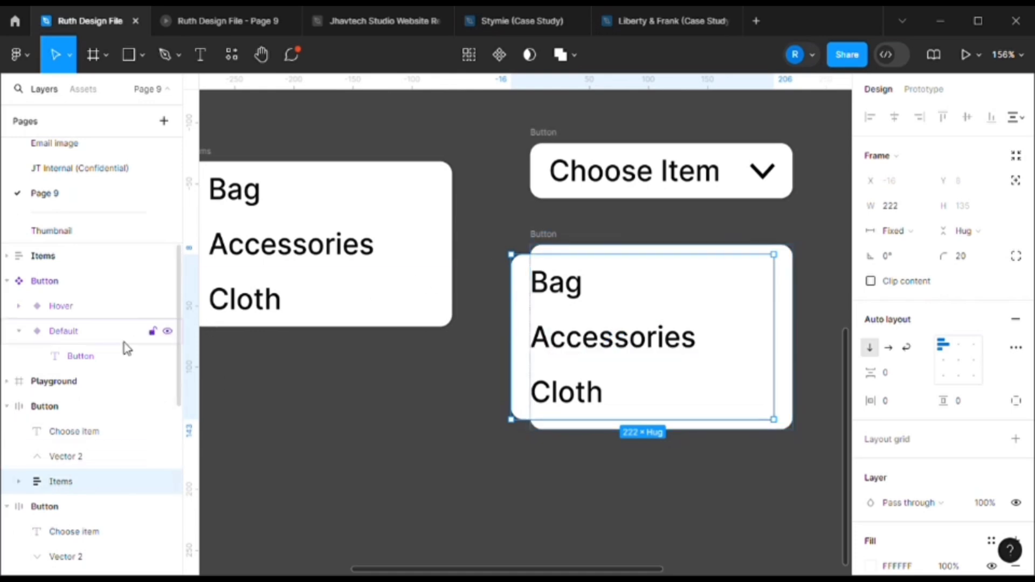
{"action": "double_click", "coordinate": [44, 408]}
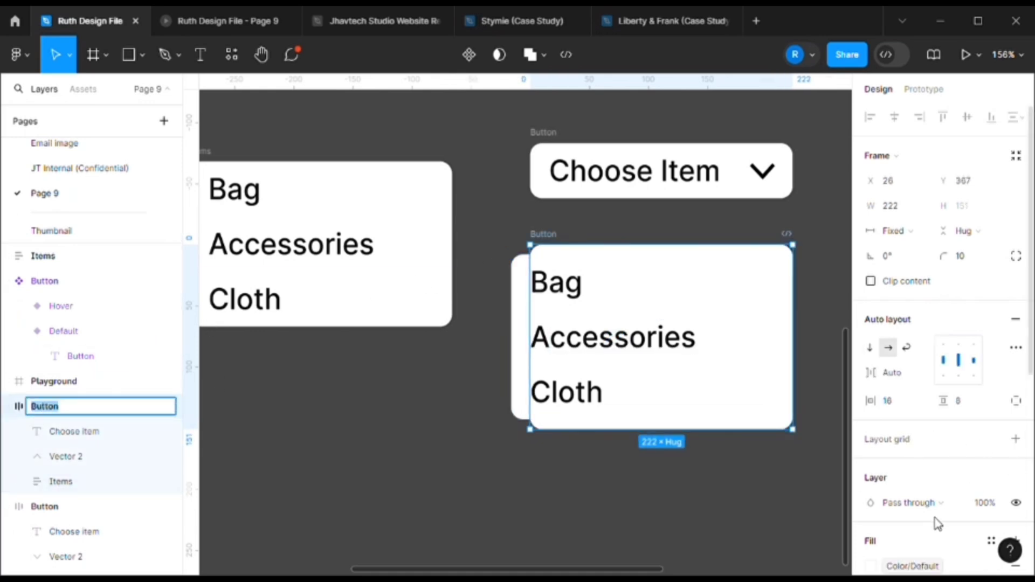
{"action": "scroll", "coordinate": [586, 239], "scroll_direction": "up", "scroll_amount": 10}
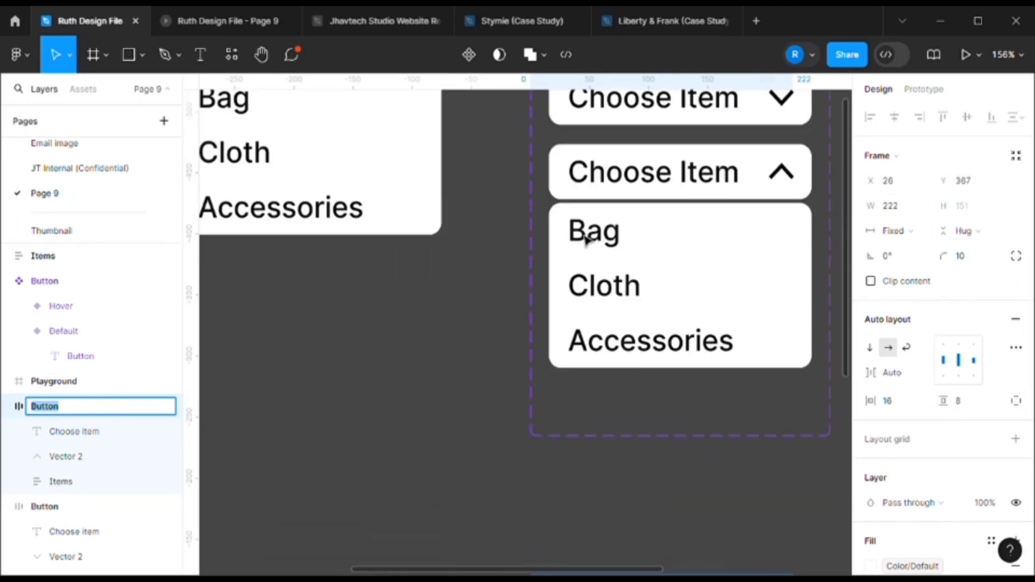
{"action": "scroll", "coordinate": [586, 239], "scroll_direction": "up", "scroll_amount": 1}
{"action": "left_click", "coordinate": [581, 227]}
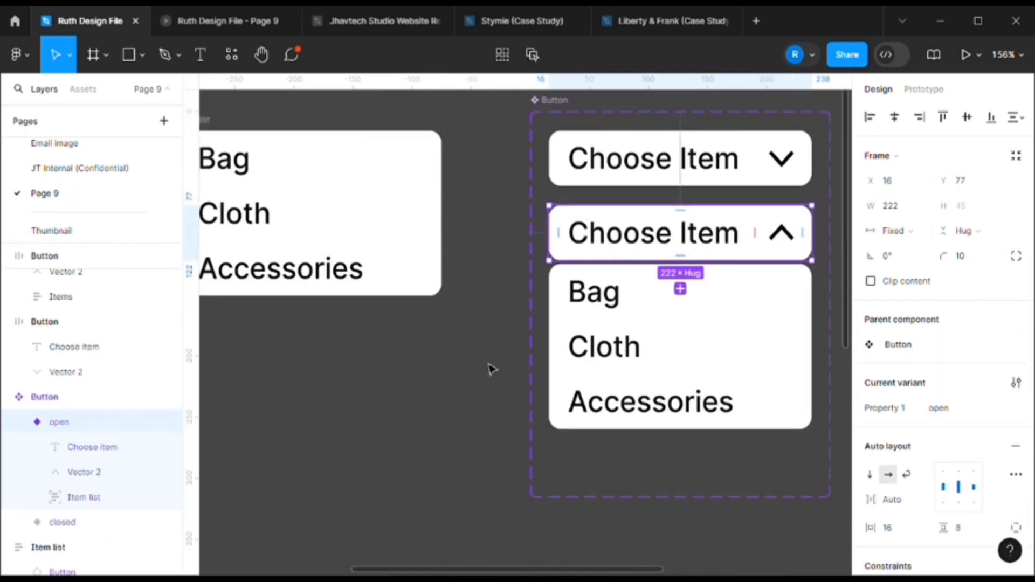
{"action": "scroll", "coordinate": [490, 368], "scroll_direction": "down", "scroll_amount": 8}
{"action": "left_click", "coordinate": [541, 372]}
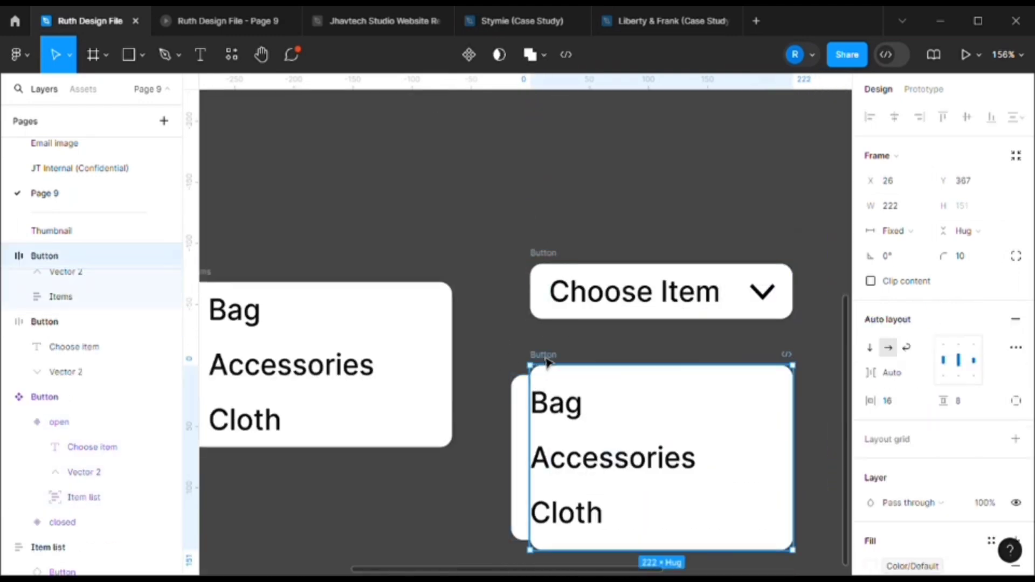
{"action": "scroll", "coordinate": [70, 330], "scroll_direction": "up", "scroll_amount": 3}
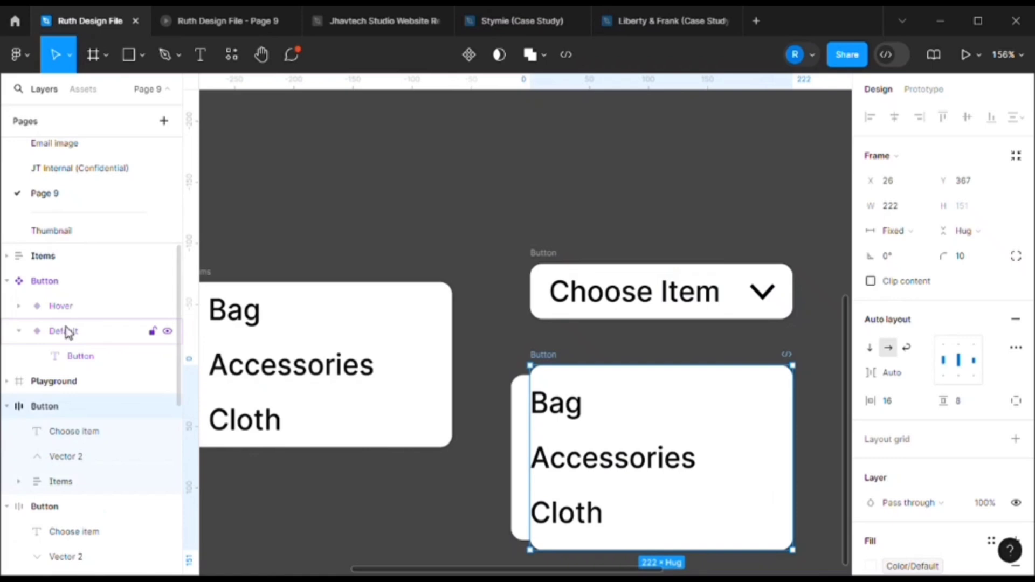
{"action": "double_click", "coordinate": [44, 408]}
{"action": "type", "text": "Open"}
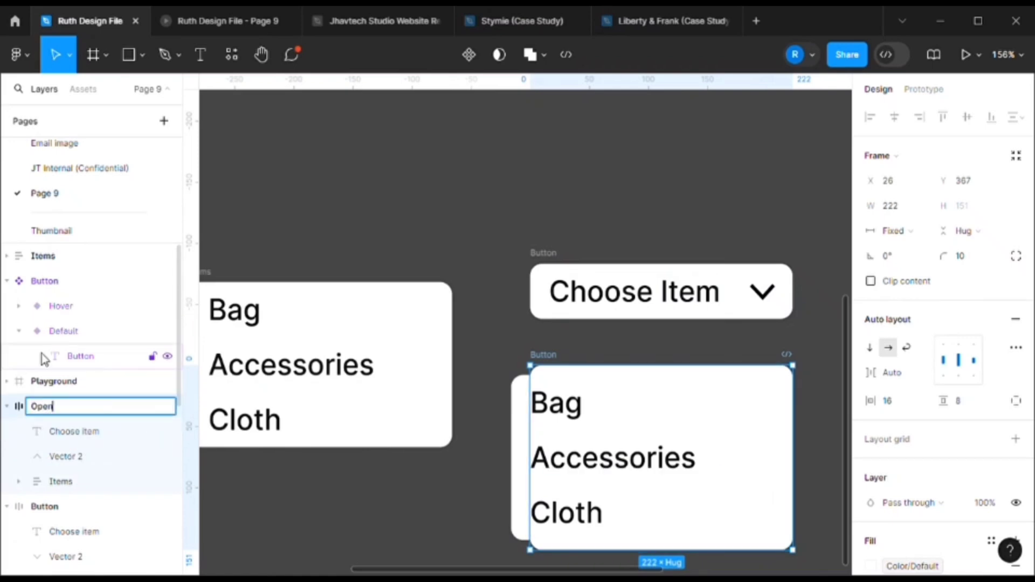
Rename the upper Choose Item button frame with the downward chevron as Close
{"action": "left_click", "coordinate": [563, 280]}
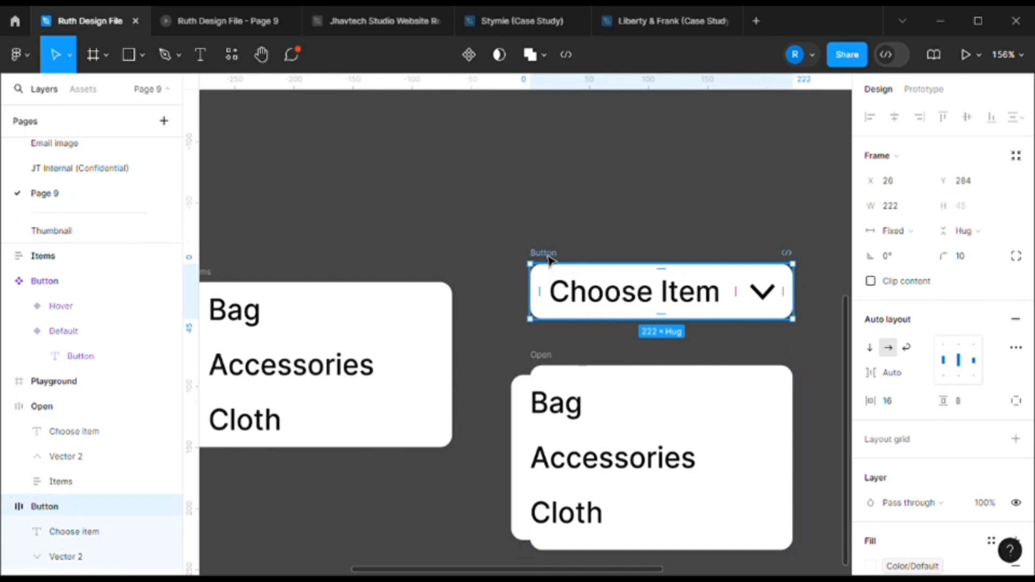
{"action": "double_click", "coordinate": [549, 254]}
{"action": "type", "text": "Close"}
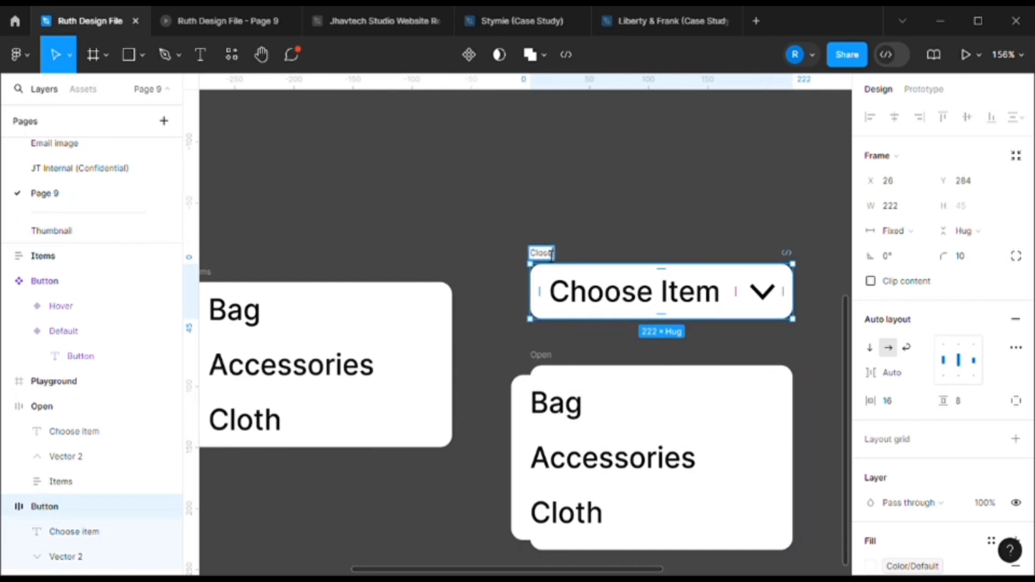
{"action": "left_click", "coordinate": [591, 197]}
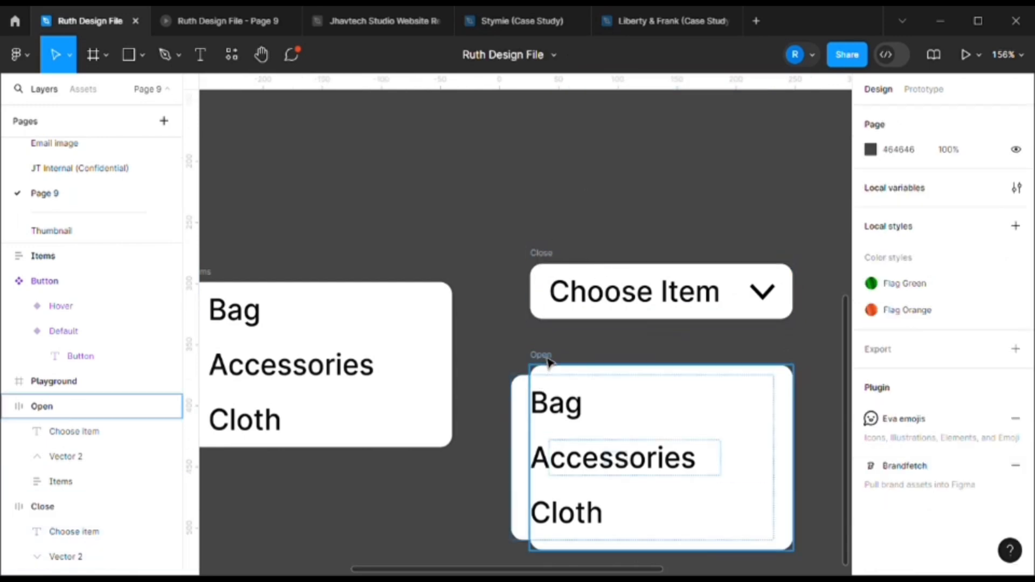
Give the Items list inside the Open frame an absolute position so it leaves the auto layout flow
{"action": "left_click", "coordinate": [548, 362]}
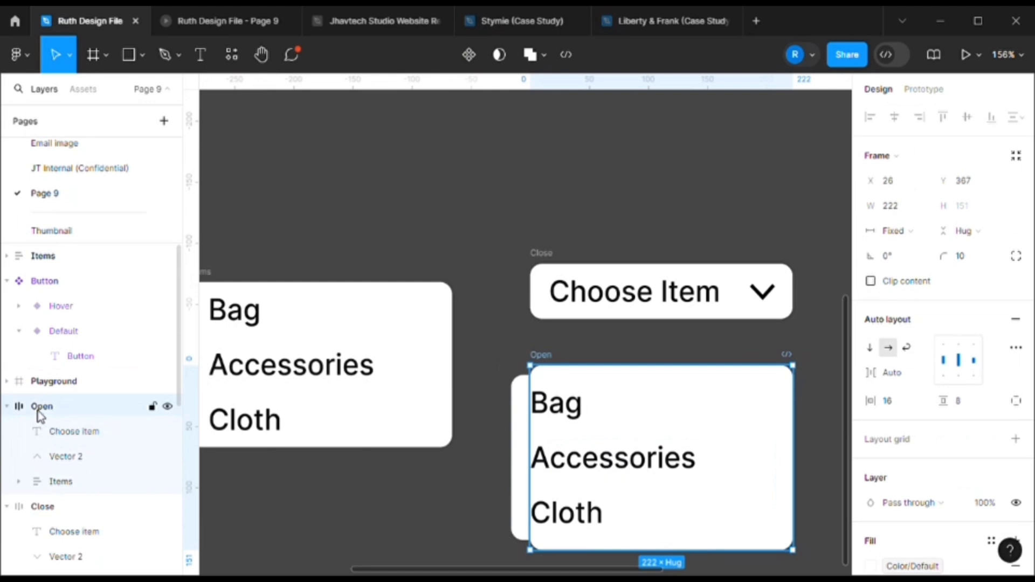
{"action": "left_click", "coordinate": [68, 483]}
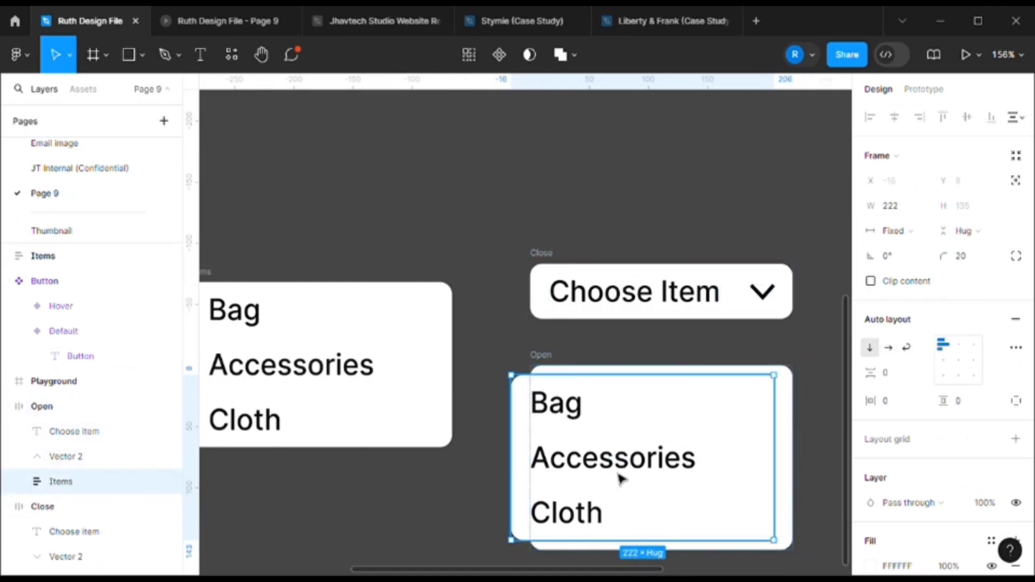
{"action": "left_click_drag", "start_coordinate": [585, 394], "coordinate": [605, 492]}
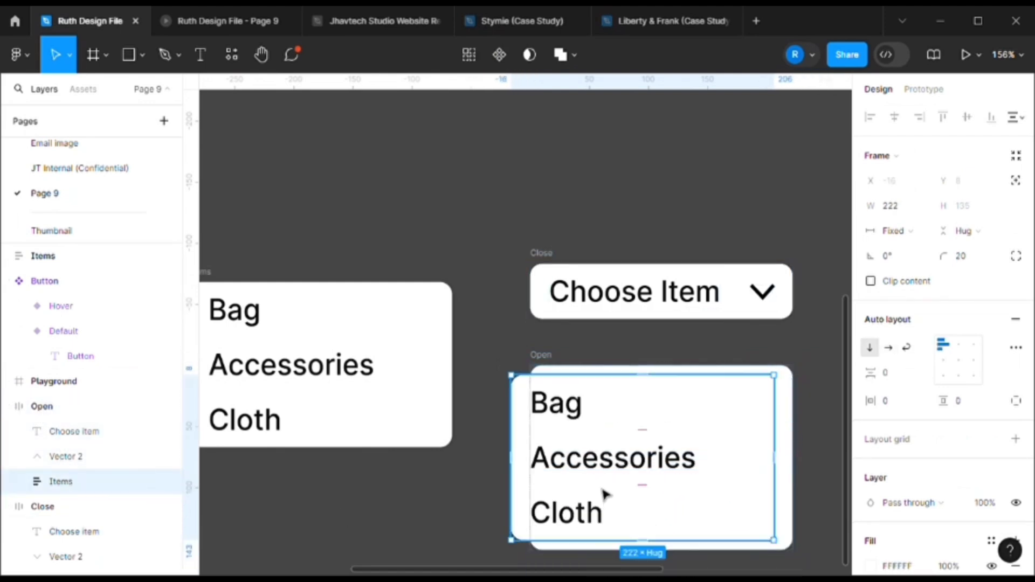
{"action": "left_click", "coordinate": [1017, 181]}
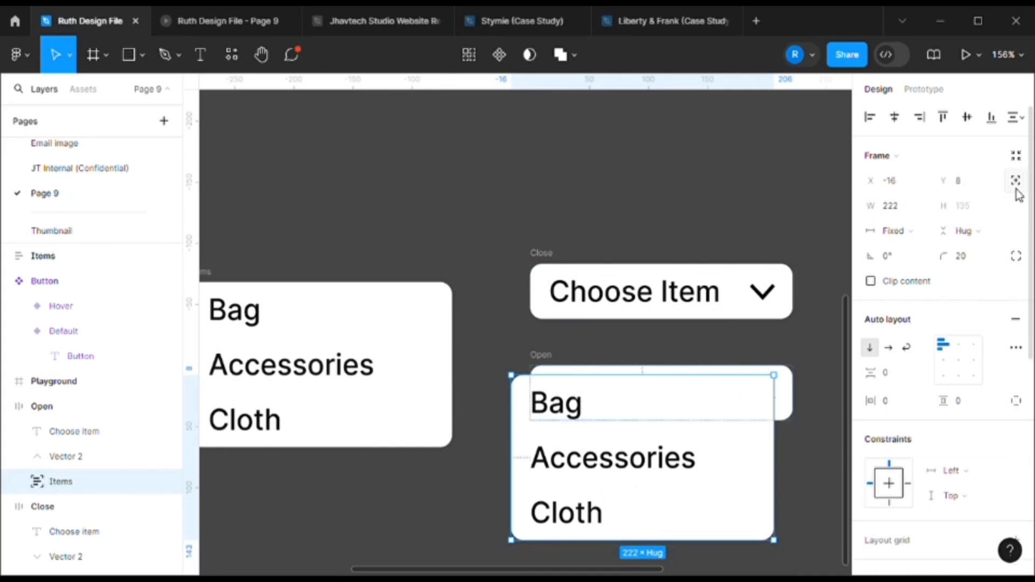
Move the Items list directly beneath the Choose Item button in the Open frame, at X 0, Y 47
{"action": "scroll", "coordinate": [623, 455], "scroll_direction": "down", "scroll_amount": 5}
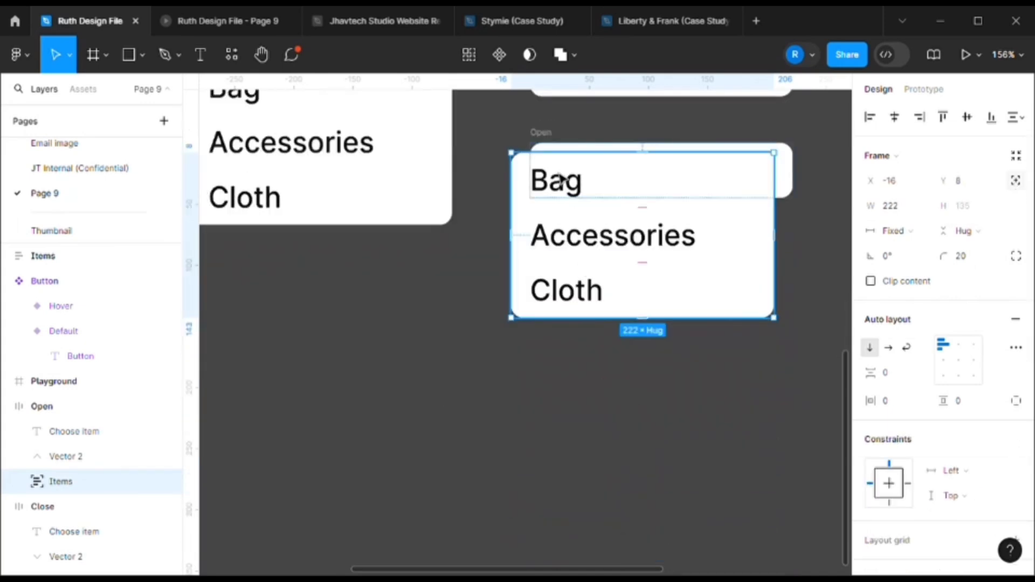
{"action": "mouse_move", "coordinate": [582, 180]}
{"action": "left_mouse_down"}
{"action": "mouse_move", "coordinate": [604, 172]}
{"action": "mouse_move", "coordinate": [582, 190]}
{"action": "left_mouse_up"}
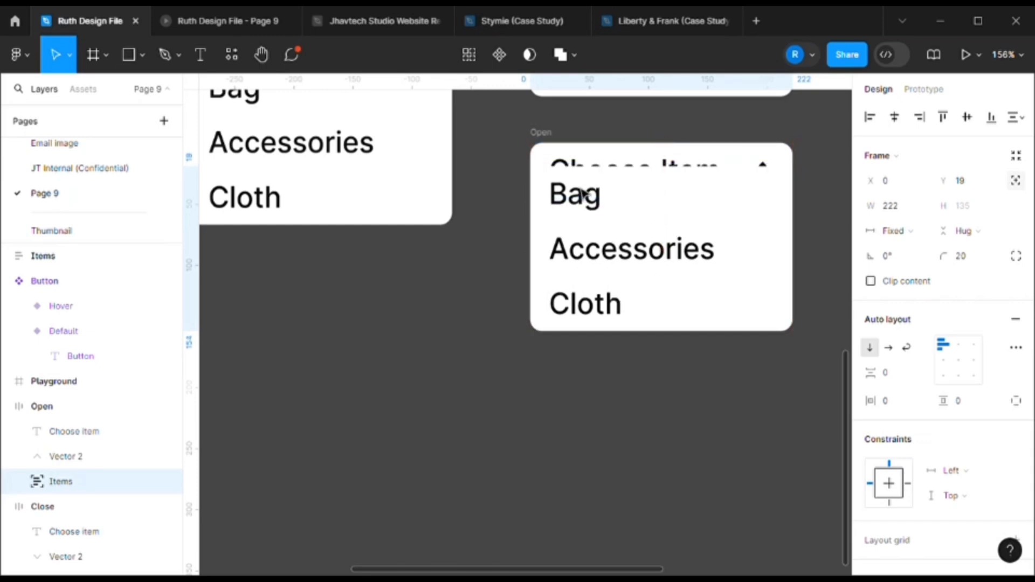
{"action": "key", "text": "shift+Down"}
{"action": "key", "text": "shift+Down"}
{"action": "key", "text": "shift+Down"}
{"action": "key", "text": "Down"}
{"action": "key", "text": "Down"}
{"action": "key", "text": "Up"}
{"action": "key", "text": "Up"}
{"action": "key", "text": "Up"}
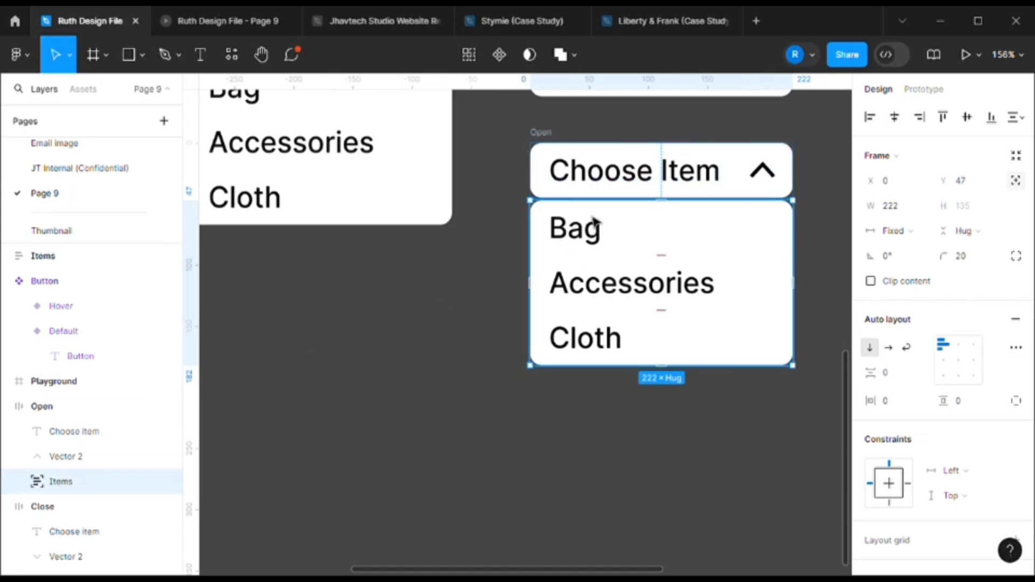
{"action": "left_click_drag", "start_coordinate": [594, 221], "coordinate": [595, 256]}
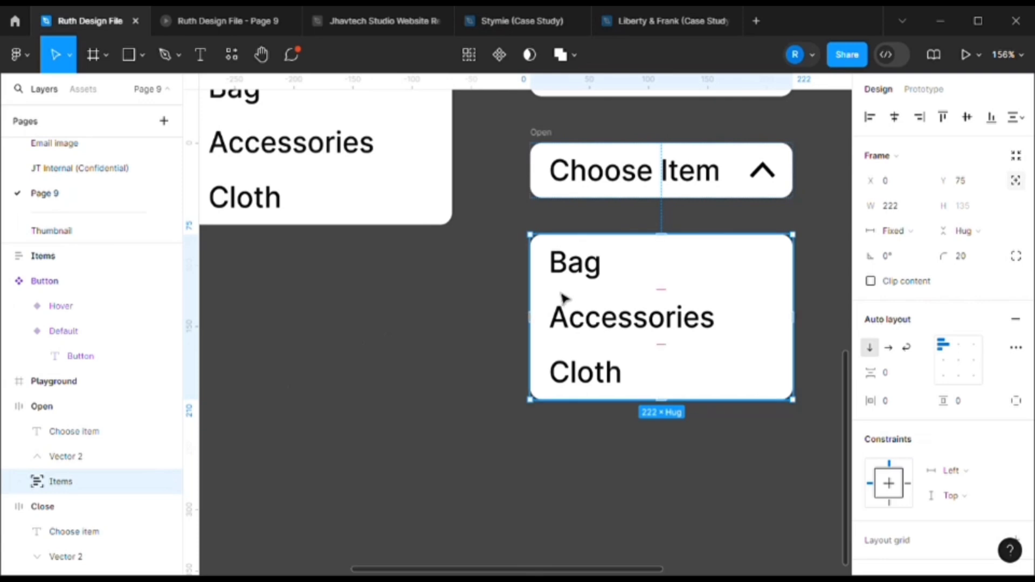
{"action": "key", "text": "ctrl+z"}
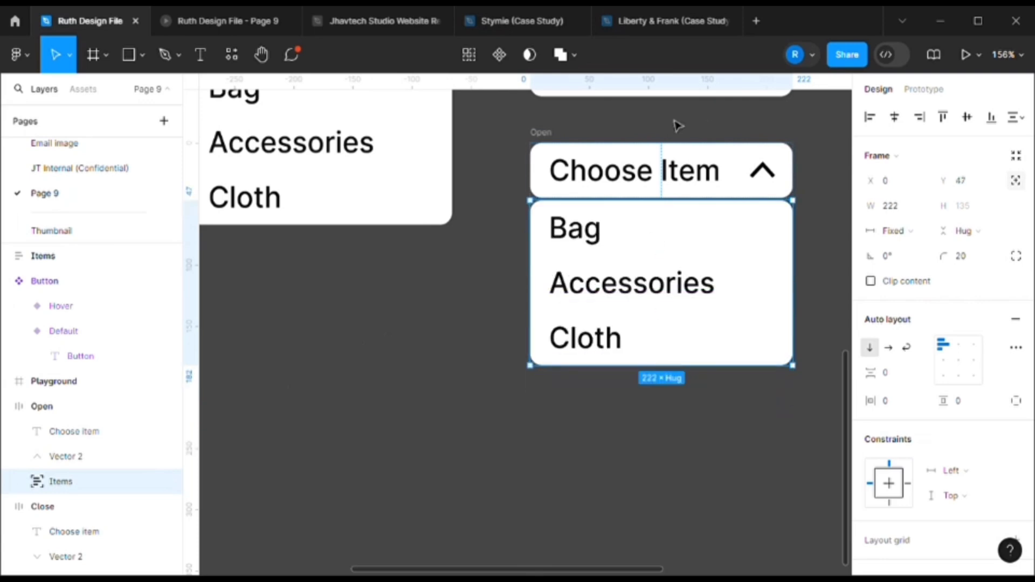
Add a drop shadow effect with the default settings to the Items list inside the Open frame
{"action": "left_click", "coordinate": [544, 144]}
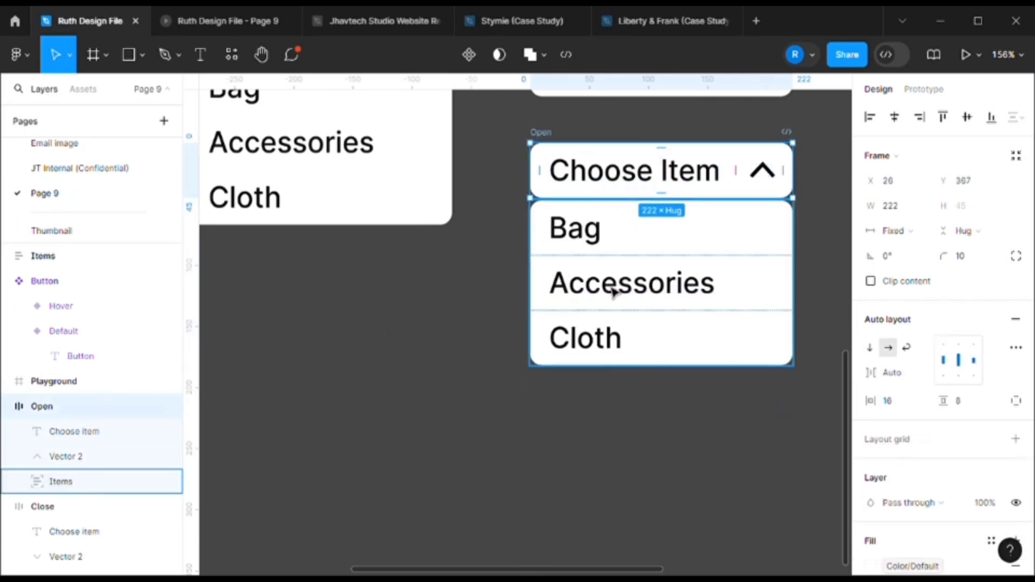
{"action": "left_click", "coordinate": [582, 265]}
{"action": "scroll", "coordinate": [919, 458], "scroll_direction": "down", "scroll_amount": 5}
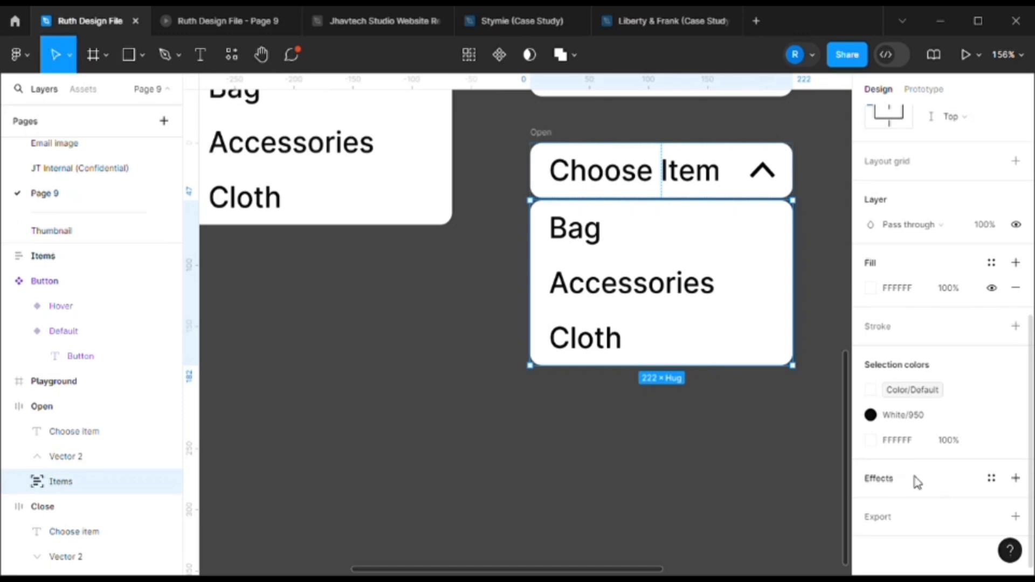
{"action": "left_click", "coordinate": [915, 479]}
{"action": "left_click", "coordinate": [870, 504]}
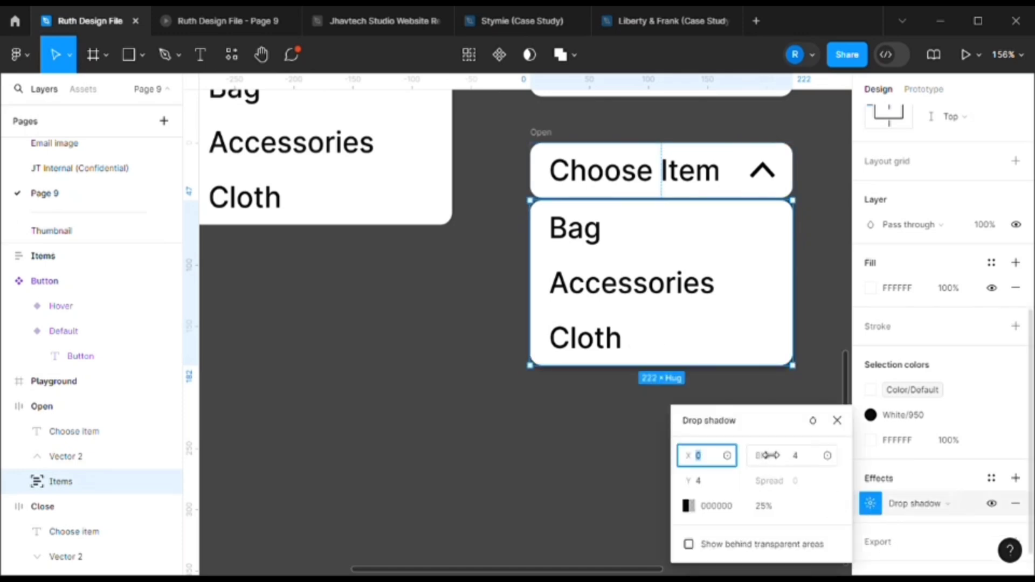
{"action": "left_click", "coordinate": [501, 492]}
Combine the Close and Open frames into one component set and extend its lower edge to enclose the whole Items list
{"action": "scroll", "coordinate": [437, 502], "scroll_direction": "up", "scroll_amount": 1}
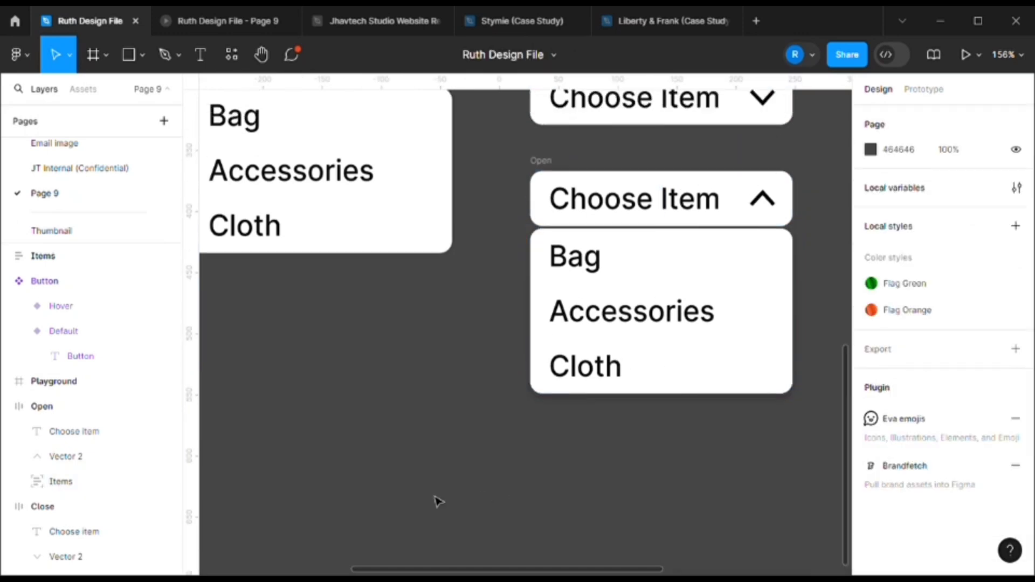
{"action": "scroll", "coordinate": [437, 502], "scroll_direction": "down", "scroll_amount": 3}
{"action": "scroll", "coordinate": [647, 435], "scroll_direction": "right", "scroll_amount": 5}
{"action": "scroll", "coordinate": [647, 435], "scroll_direction": "down", "scroll_amount": 2}
{"action": "scroll", "coordinate": [623, 413], "scroll_direction": "up", "scroll_amount": 5}
{"action": "scroll", "coordinate": [450, 390], "scroll_direction": "down", "scroll_amount": 2}
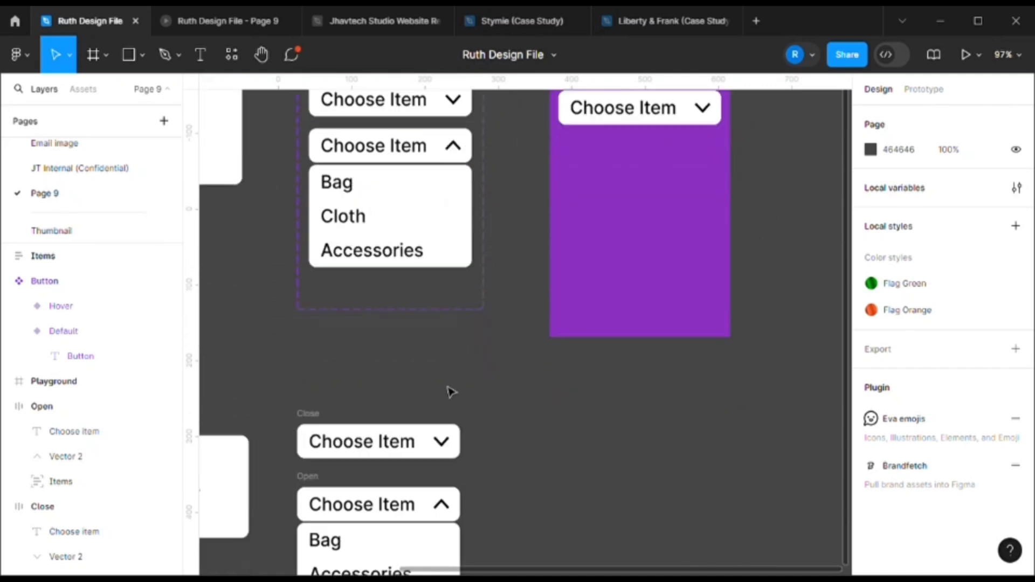
{"action": "left_click", "coordinate": [312, 360]}
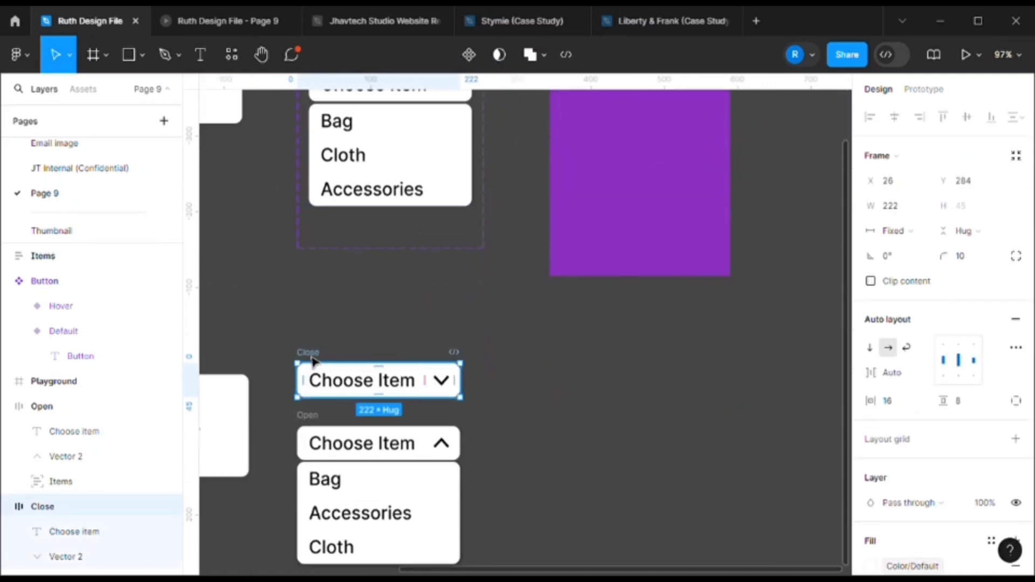
{"action": "left_click", "coordinate": [305, 421], "text": "shift"}
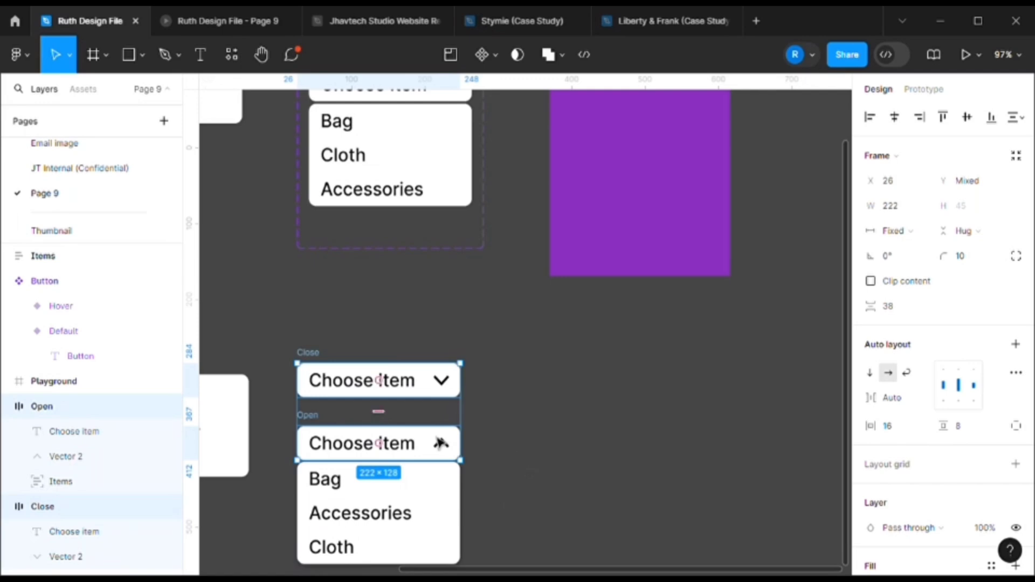
{"action": "left_click", "coordinate": [494, 61]}
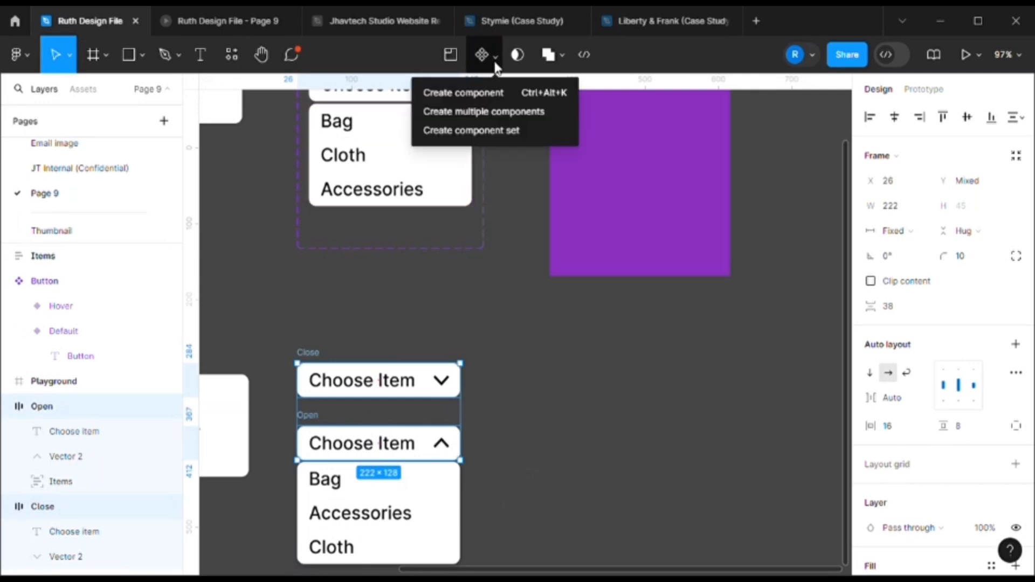
{"action": "left_click", "coordinate": [479, 135]}
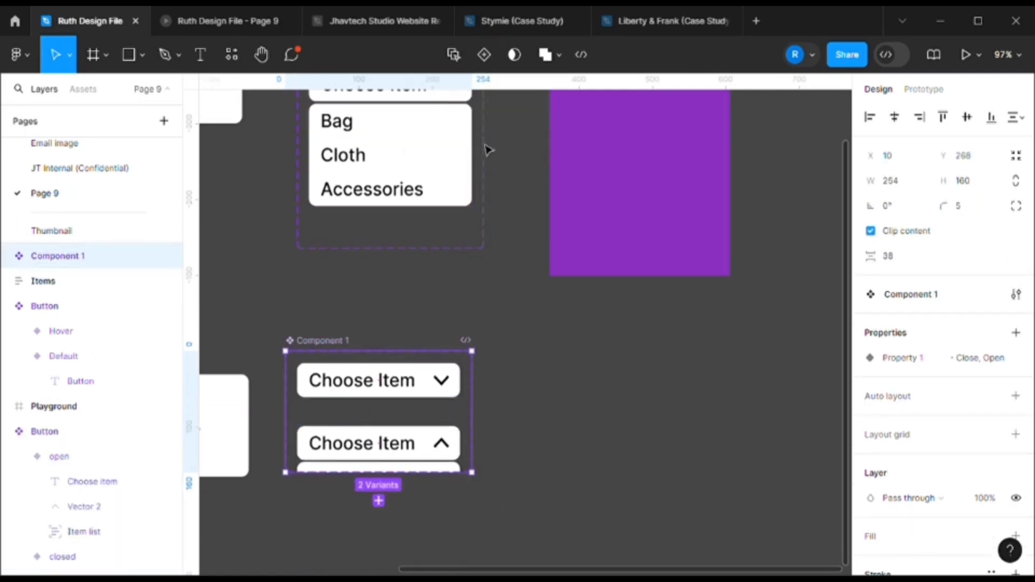
{"action": "scroll", "coordinate": [507, 413], "scroll_direction": "down", "scroll_amount": 2}
{"action": "left_click_drag", "start_coordinate": [374, 425], "coordinate": [374, 543]}
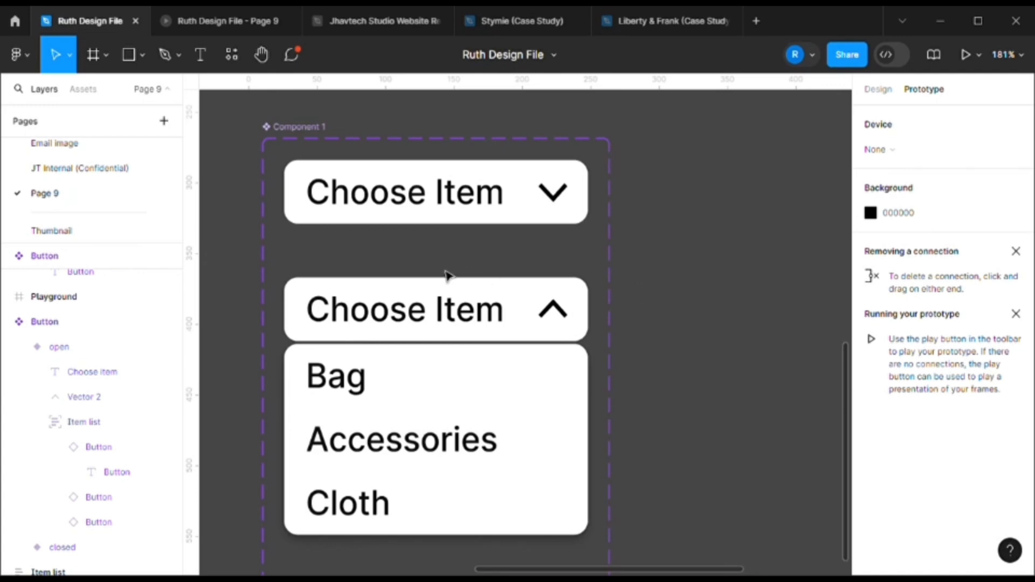
Link the Close and Open variants to each other with on-click Change to interactions using the Instant transition
{"action": "left_click", "coordinate": [512, 202]}
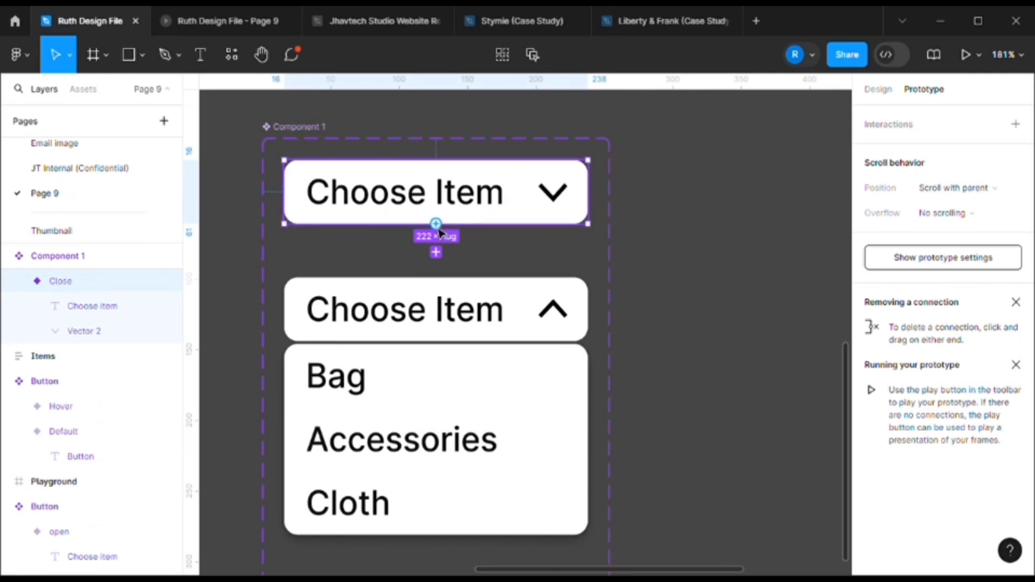
{"action": "left_click_drag", "start_coordinate": [438, 229], "coordinate": [445, 291]}
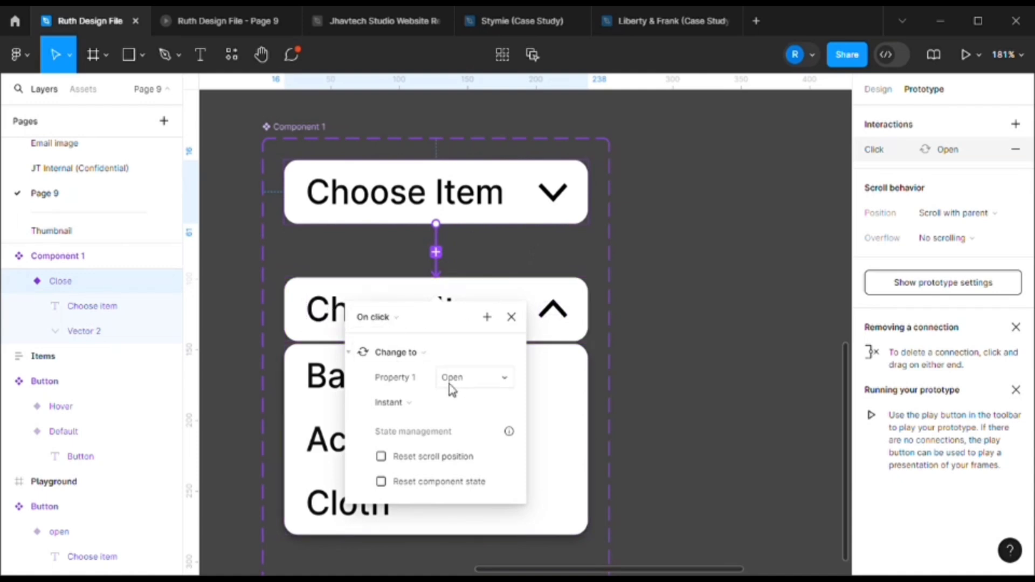
{"action": "left_click", "coordinate": [310, 318]}
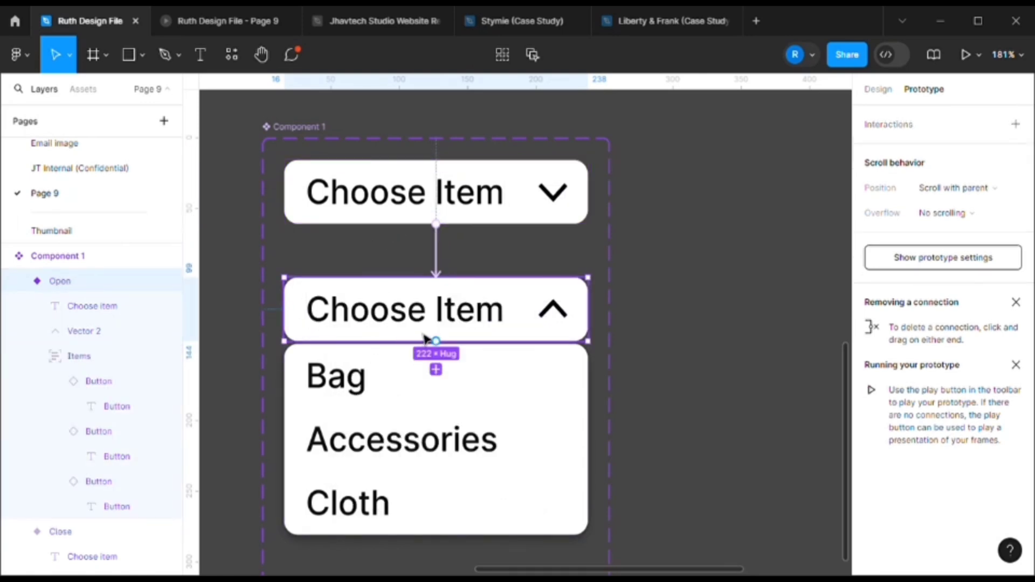
{"action": "left_click_drag", "start_coordinate": [446, 277], "coordinate": [461, 221]}
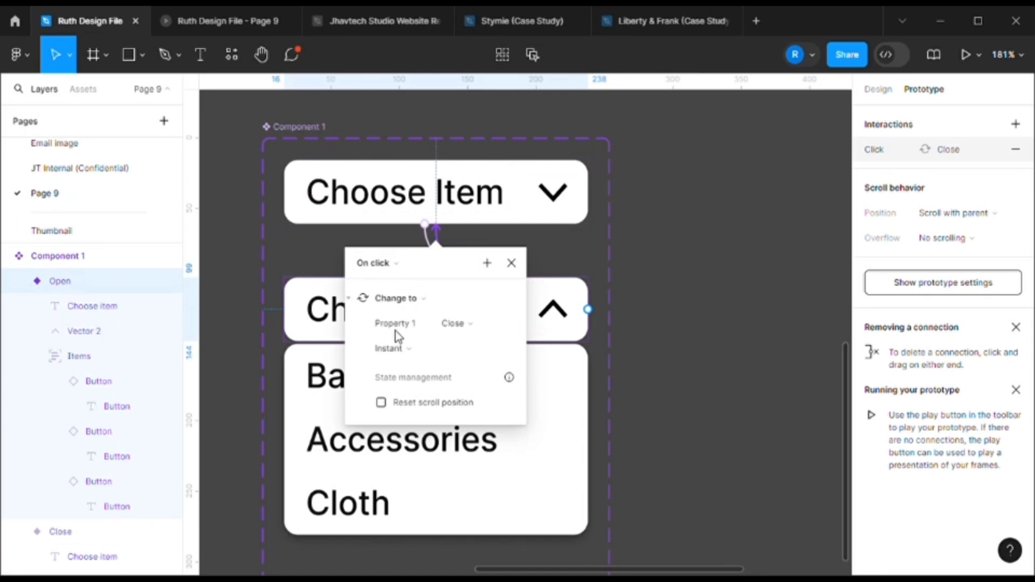
{"action": "left_click", "coordinate": [330, 335]}
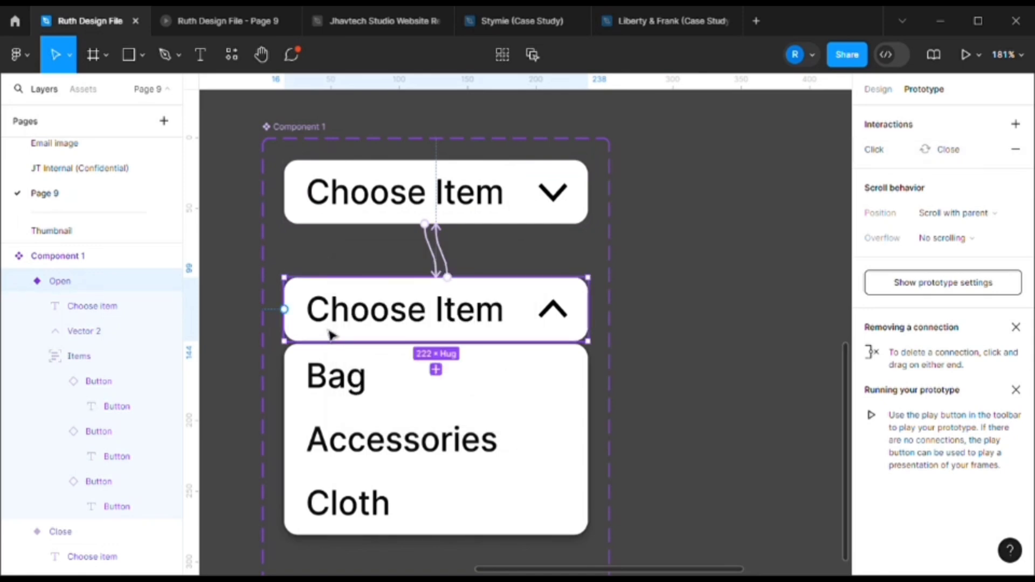
Add an on-click Set variable interaction to the Bag text in the Open variant's Items list
{"action": "double_click", "coordinate": [353, 388]}
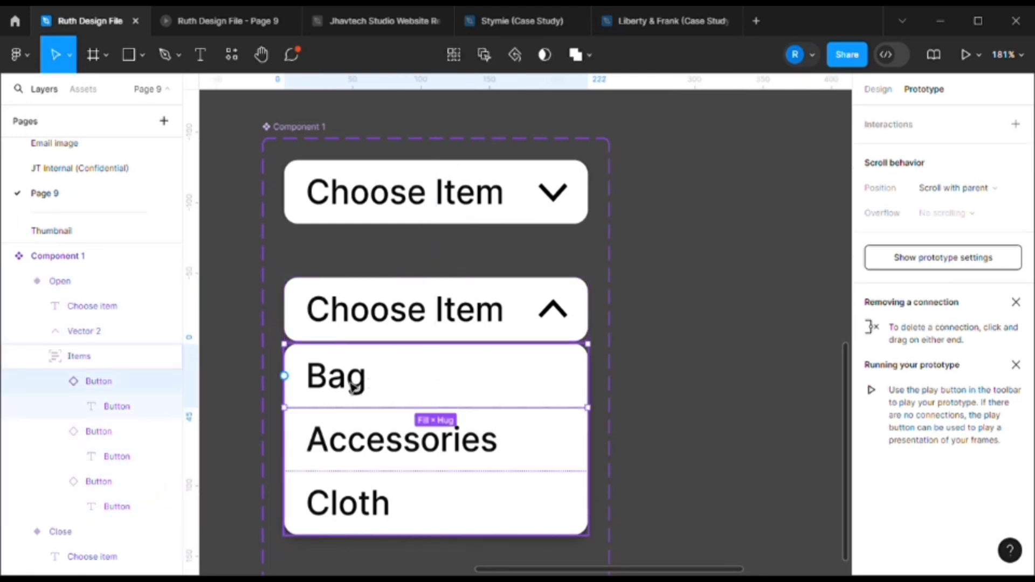
{"action": "left_click", "coordinate": [338, 384]}
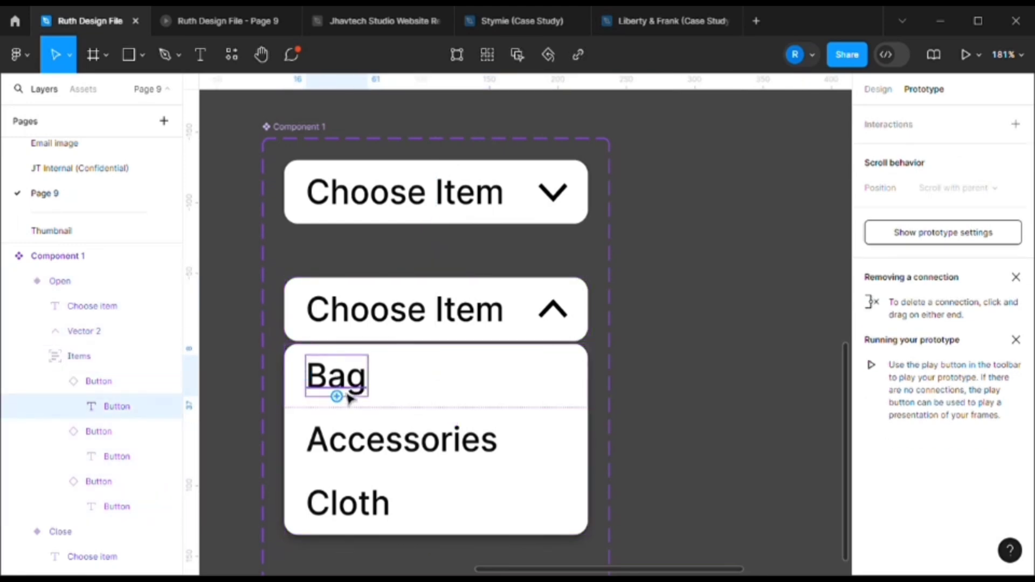
{"action": "left_click", "coordinate": [1015, 126]}
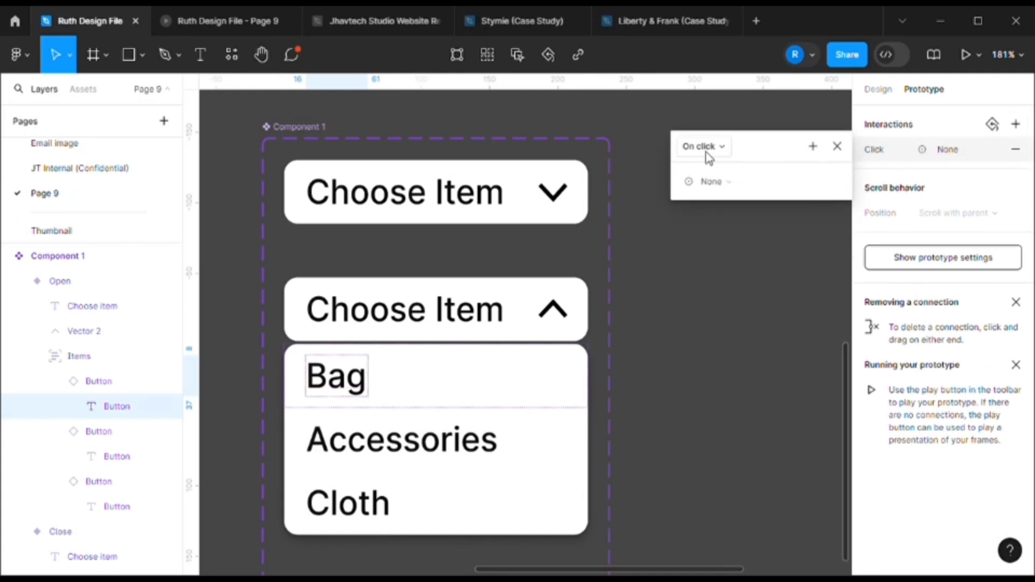
{"action": "left_click", "coordinate": [710, 184]}
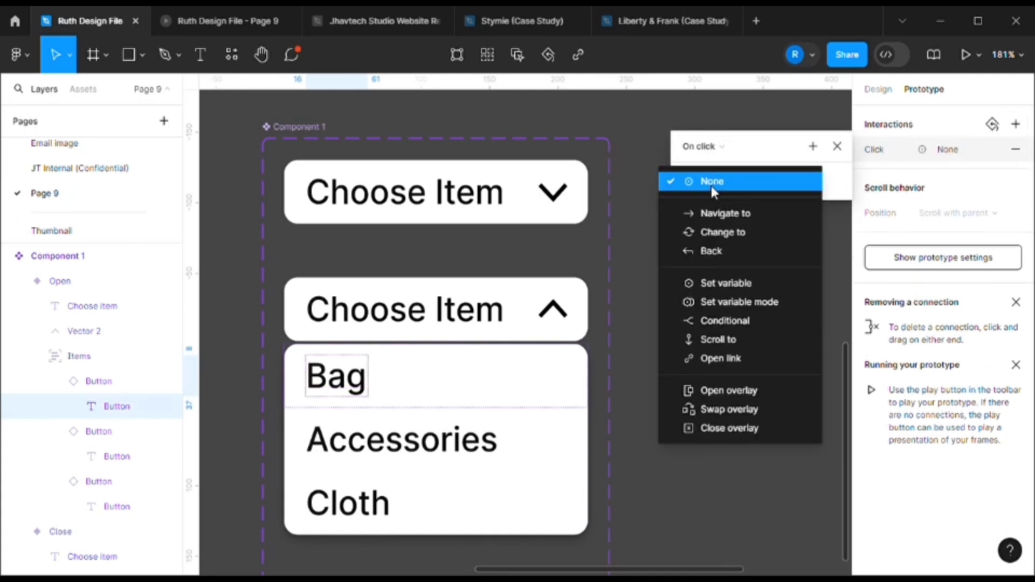
{"action": "left_click", "coordinate": [725, 294]}
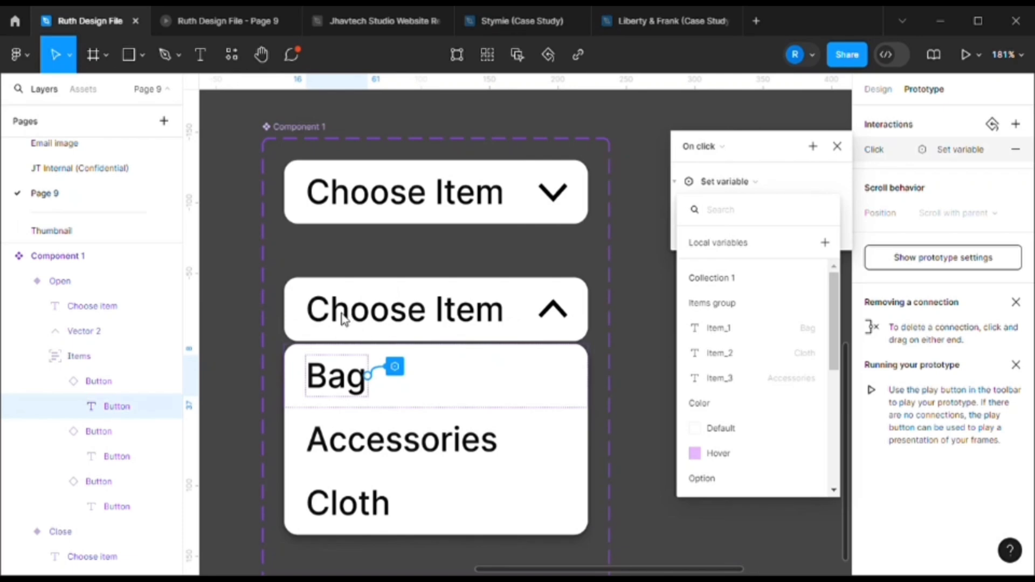
Make the Bag interaction set the Selection/Select item variable to Item_1 (Bag) from Collection 2
{"action": "scroll", "coordinate": [721, 402], "scroll_direction": "down", "scroll_amount": 3}
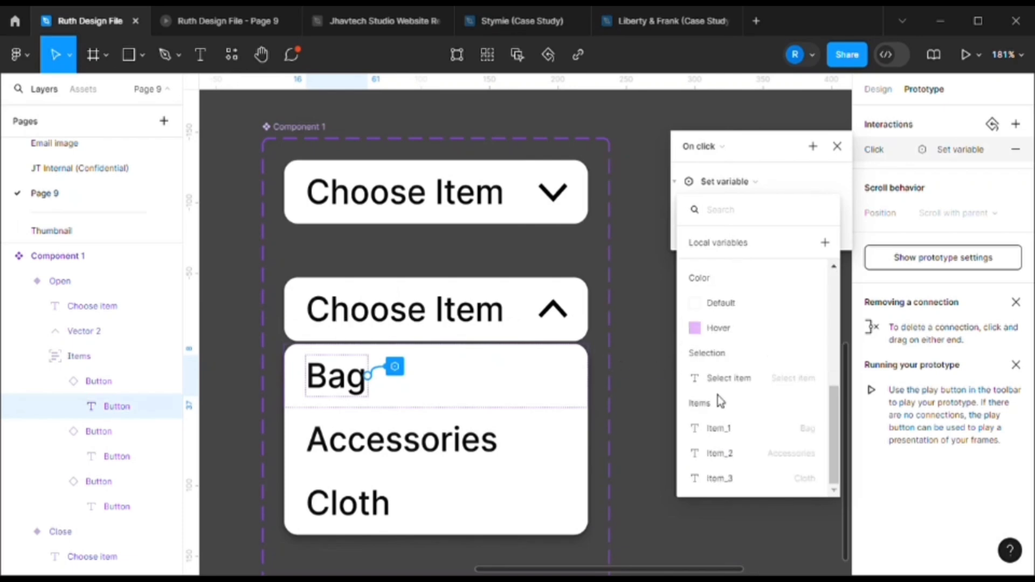
{"action": "scroll", "coordinate": [715, 323], "scroll_direction": "up", "scroll_amount": 2}
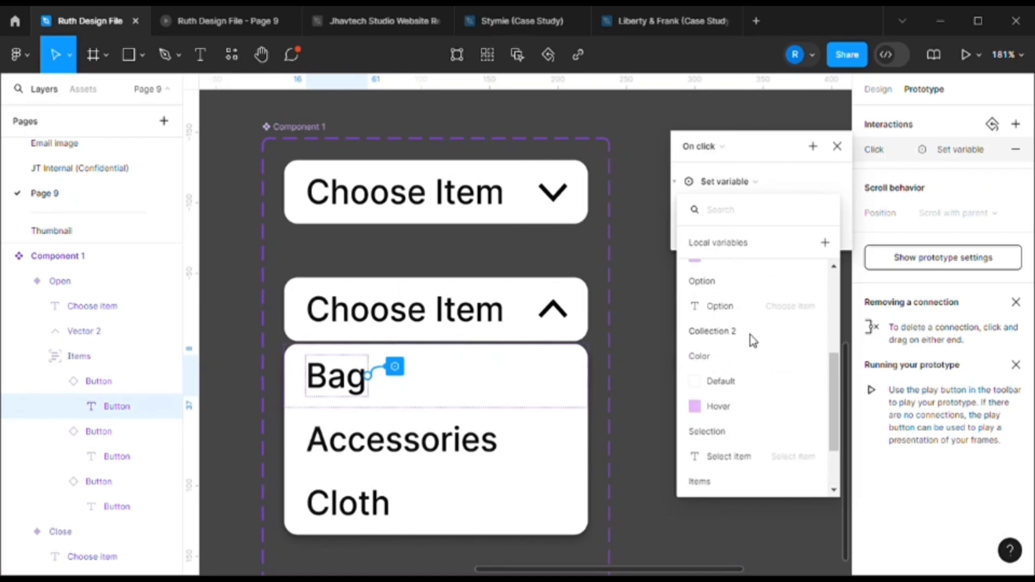
{"action": "scroll", "coordinate": [731, 338], "scroll_direction": "down", "scroll_amount": 2}
{"action": "scroll", "coordinate": [731, 338], "scroll_direction": "up", "scroll_amount": 2}
{"action": "scroll", "coordinate": [753, 362], "scroll_direction": "down", "scroll_amount": 2}
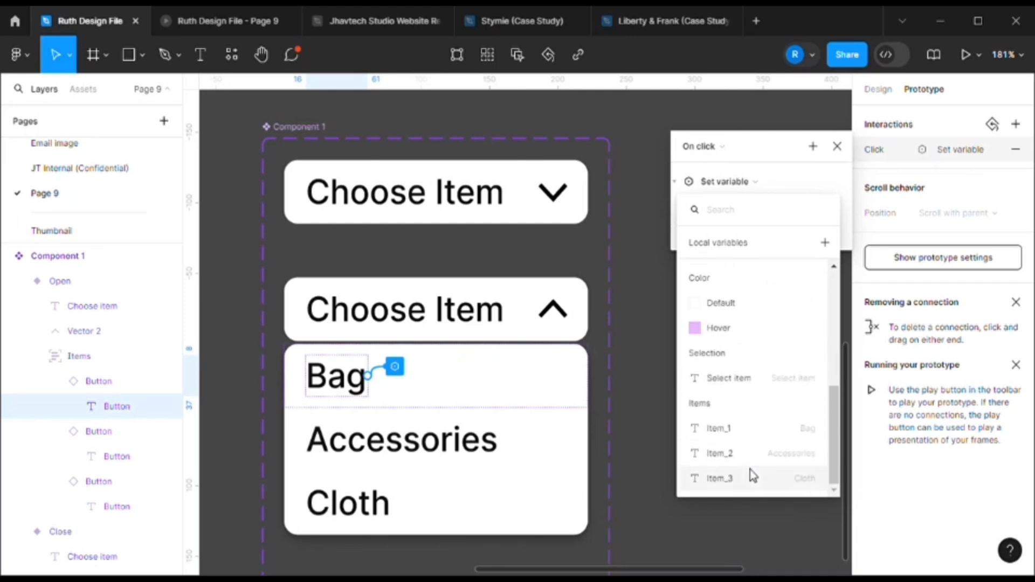
{"action": "left_click", "coordinate": [725, 378]}
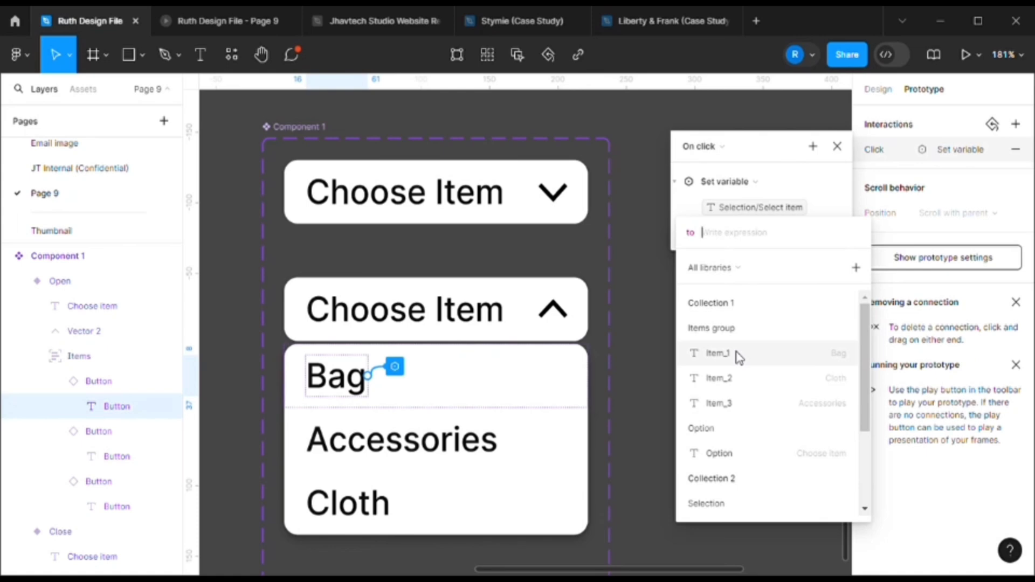
{"action": "scroll", "coordinate": [737, 358], "scroll_direction": "down", "scroll_amount": 4}
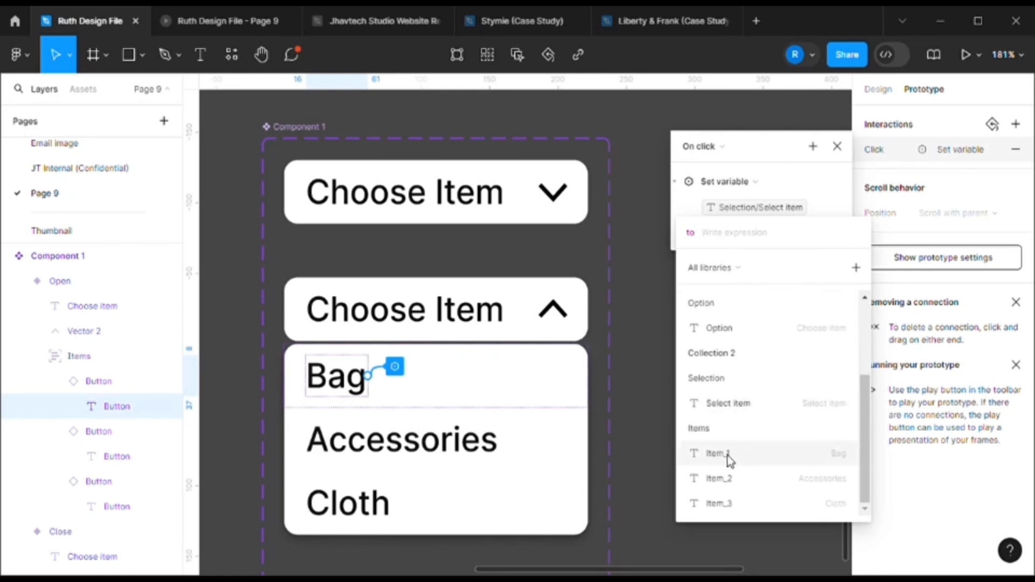
{"action": "left_click", "coordinate": [727, 454]}
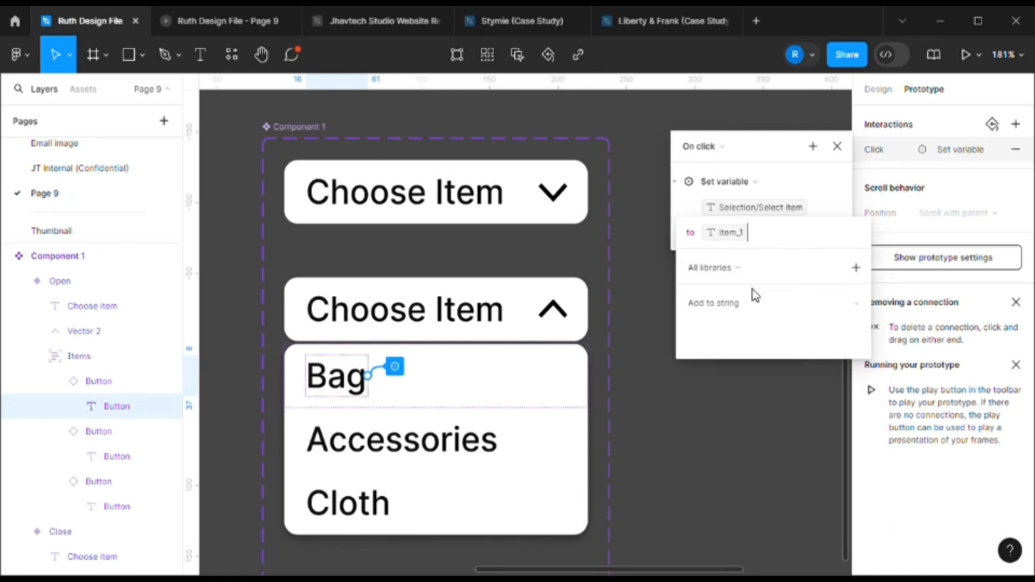
{"action": "left_click", "coordinate": [814, 189]}
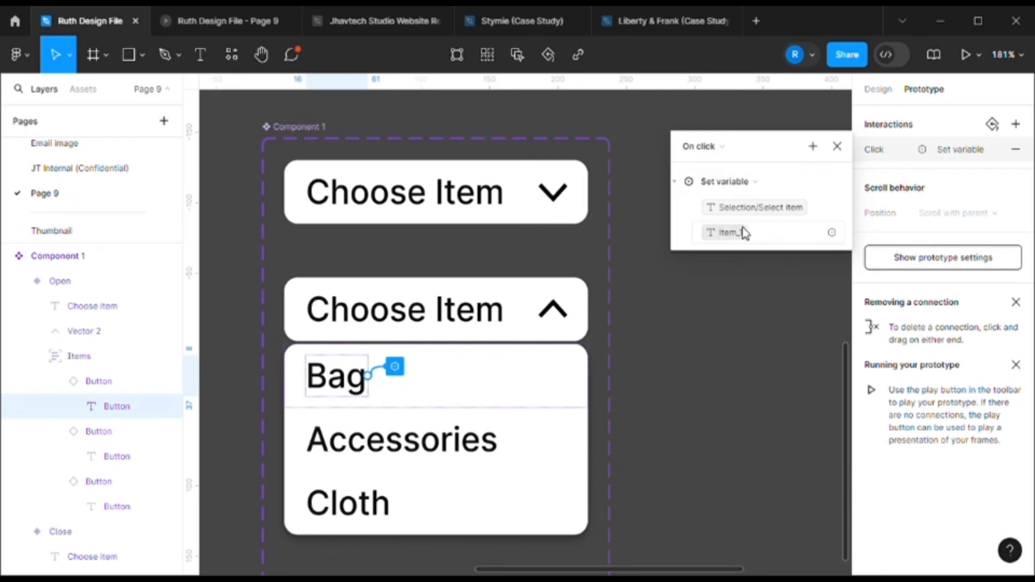
Add a second action to the Bag click interaction that changes Property 1 to Close
{"action": "left_click", "coordinate": [813, 153]}
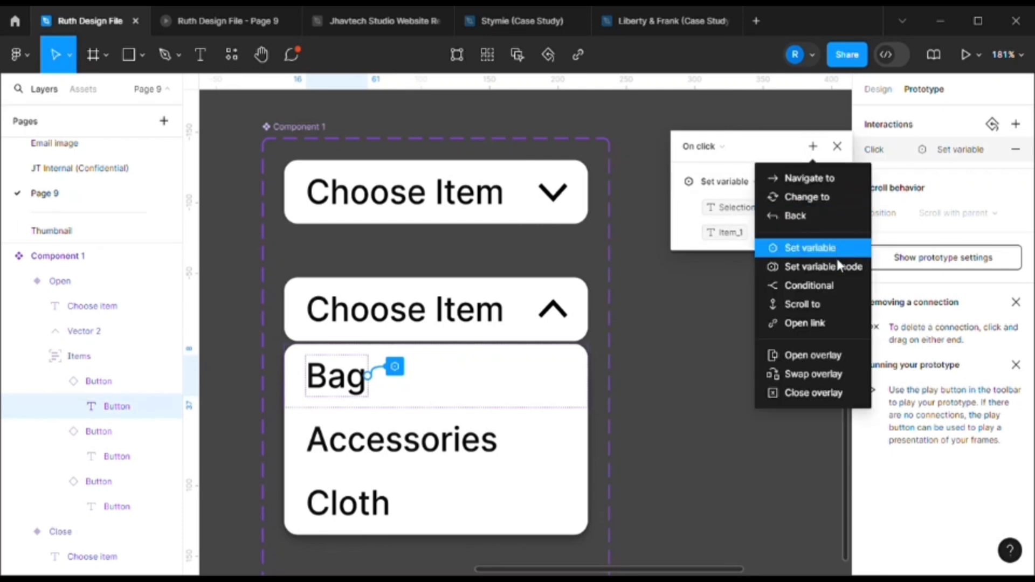
{"action": "left_click", "coordinate": [793, 200]}
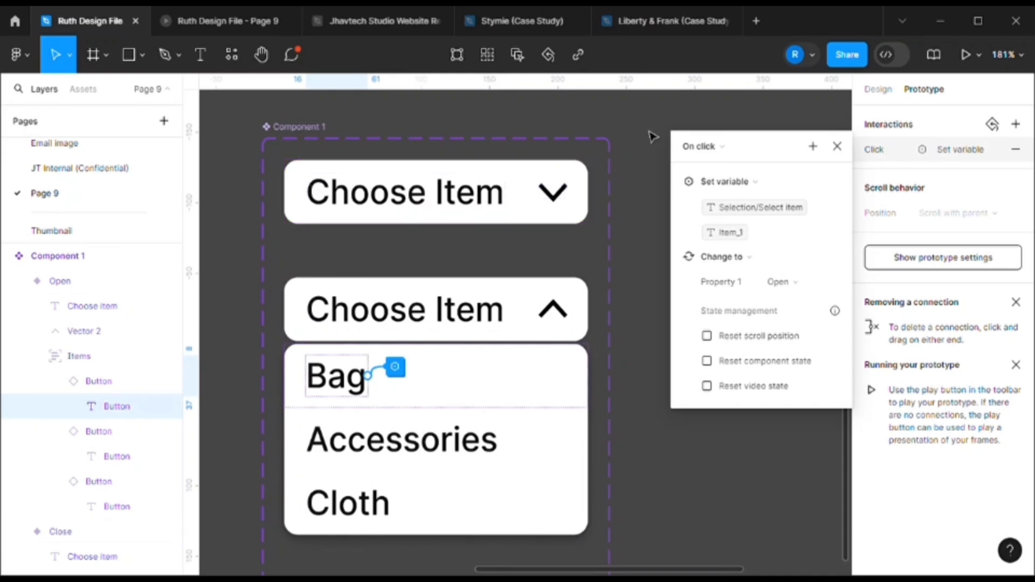
{"action": "left_click", "coordinate": [777, 284]}
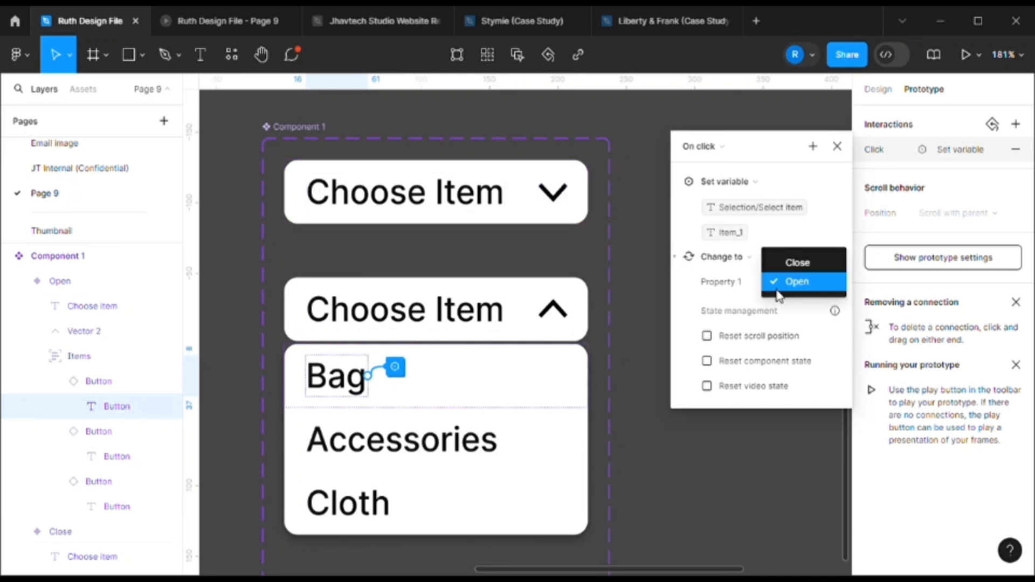
{"action": "left_click", "coordinate": [772, 263]}
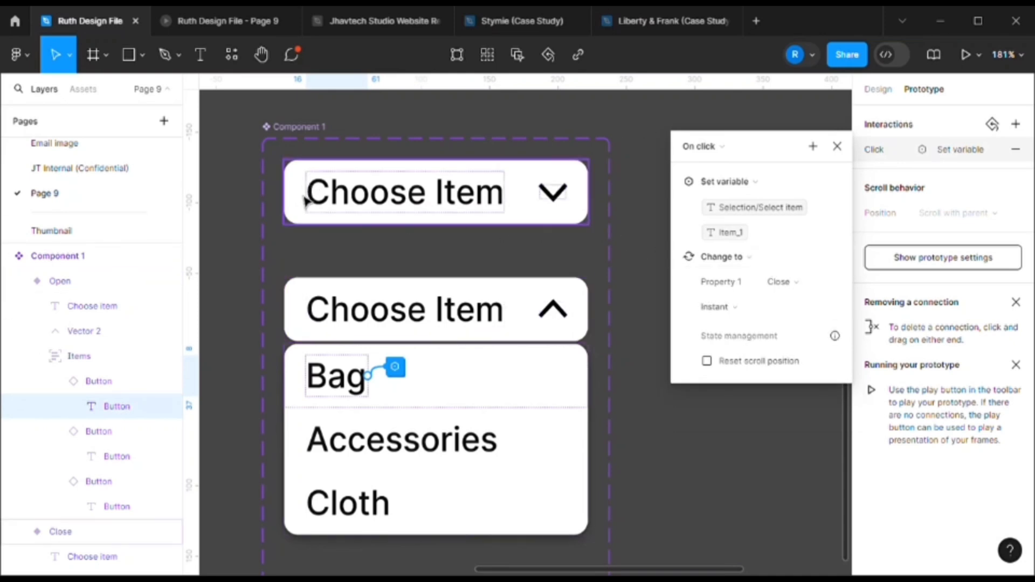
{"action": "left_click", "coordinate": [650, 351]}
{"action": "scroll", "coordinate": [593, 439], "scroll_direction": "down", "scroll_amount": 5}
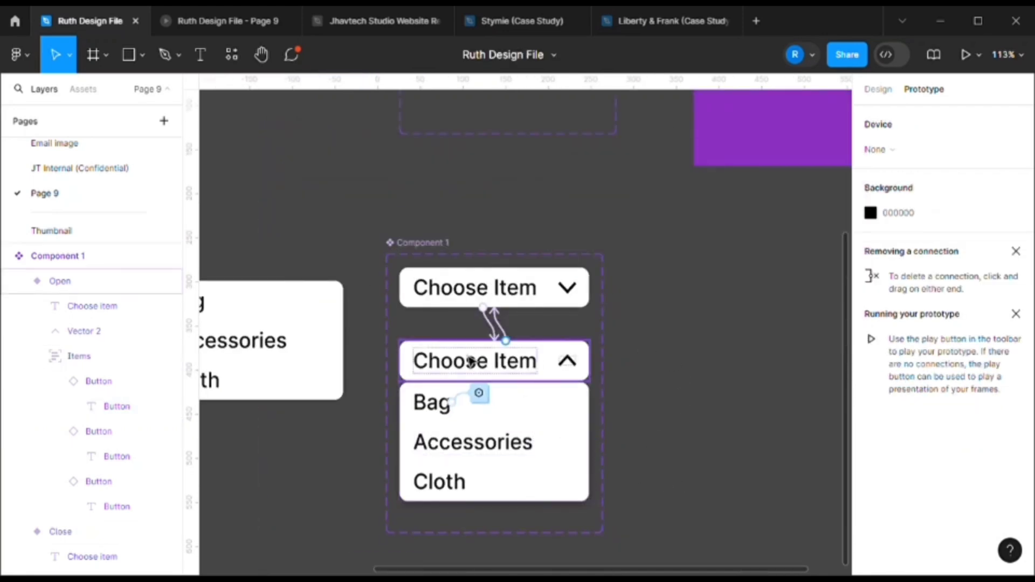
{"action": "scroll", "coordinate": [469, 361], "scroll_direction": "right", "scroll_amount": 3}
{"action": "left_click", "coordinate": [335, 365]}
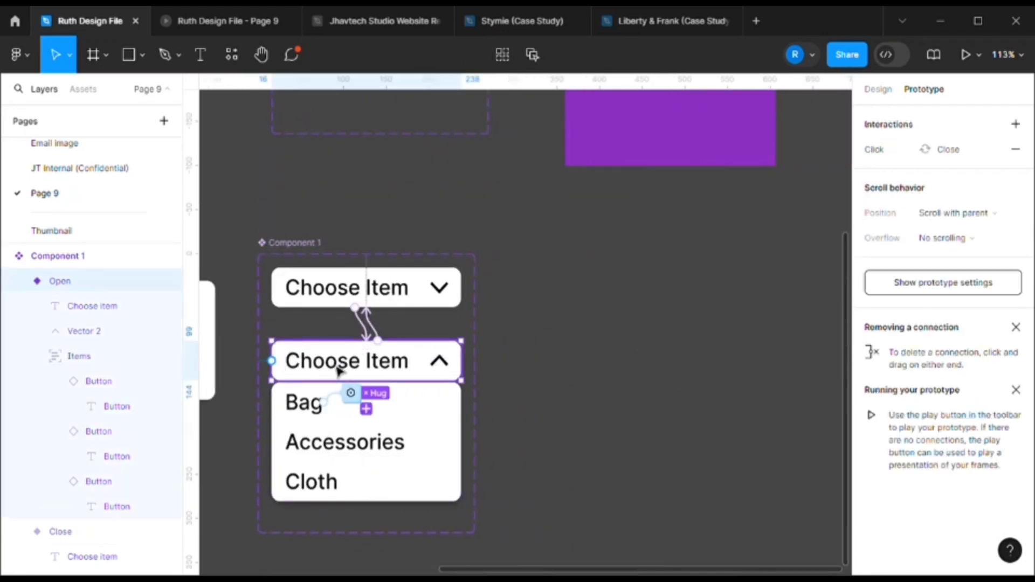
{"action": "left_click", "coordinate": [337, 366]}
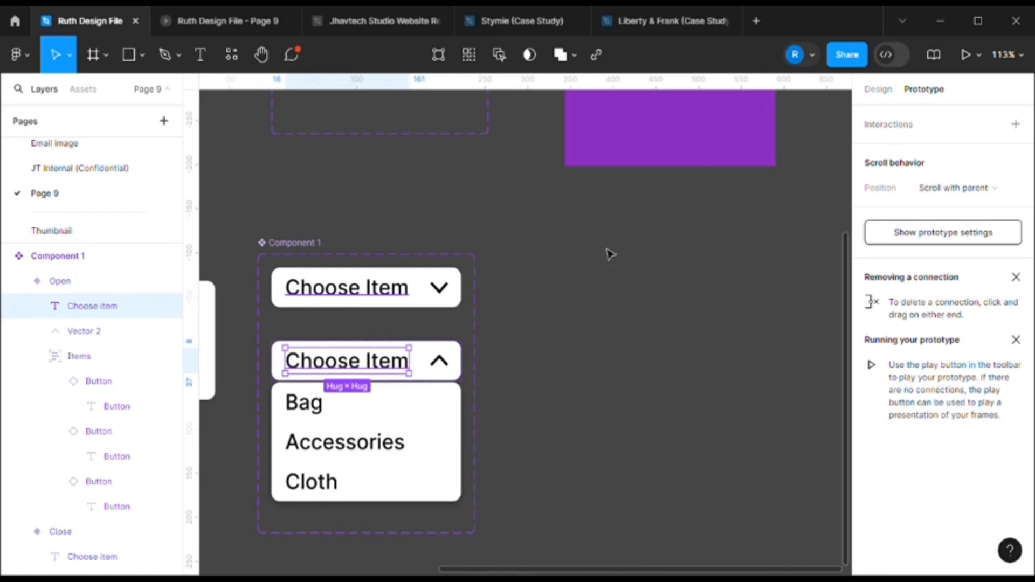
{"action": "left_click", "coordinate": [529, 287]}
Draw an empty frame about 263 by 323 beside the dropdown component set, below the purple frame
{"action": "left_click", "coordinate": [128, 55]}
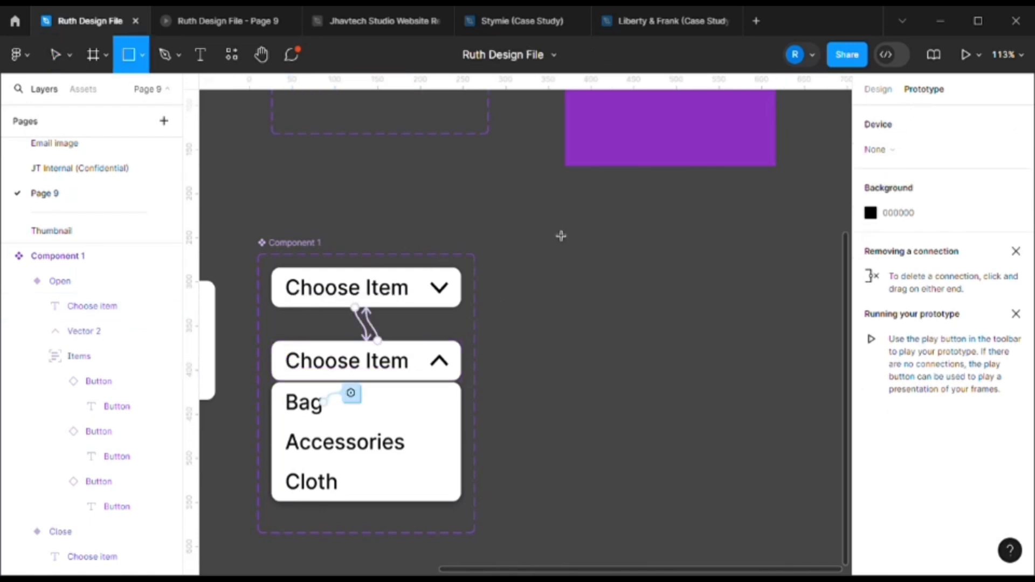
{"action": "left_click", "coordinate": [93, 55]}
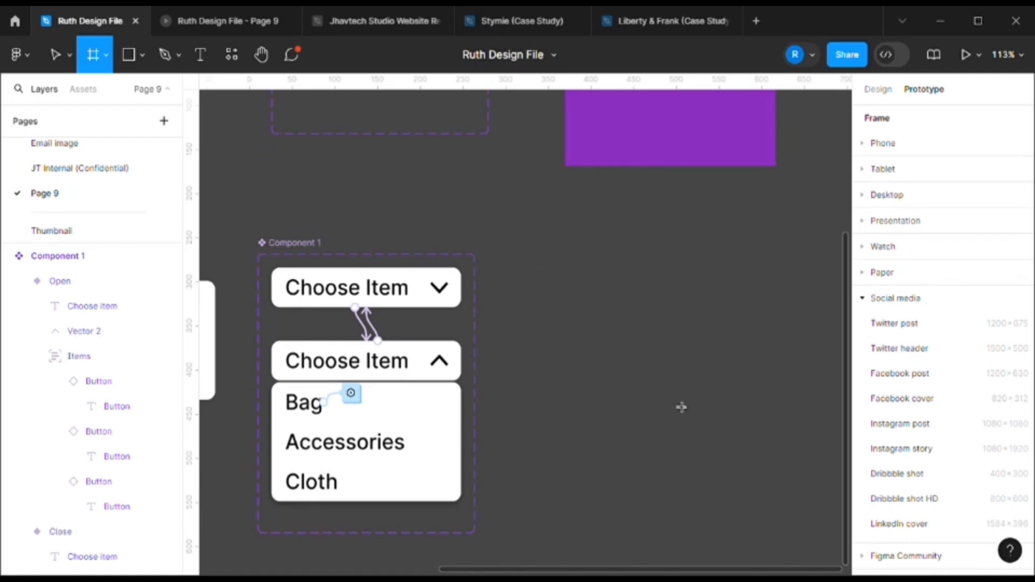
{"action": "mouse_move", "coordinate": [507, 236]}
{"action": "left_mouse_down"}
{"action": "mouse_move", "coordinate": [745, 515]}
{"action": "mouse_move", "coordinate": [732, 521]}
{"action": "left_mouse_up"}
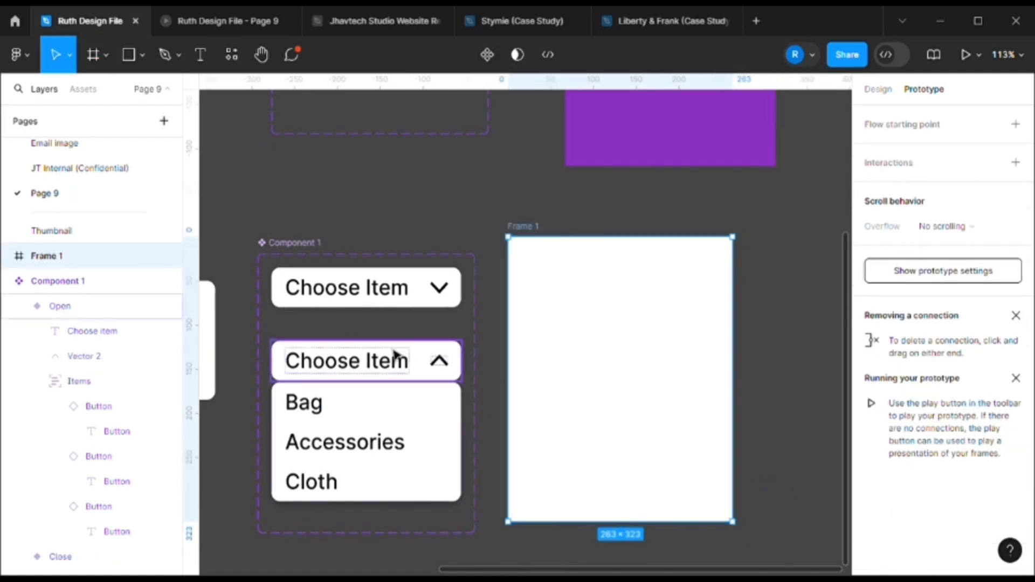
Place a copy of the dropdown's Open variant inside the empty Frame 1
{"action": "left_click", "coordinate": [344, 373]}
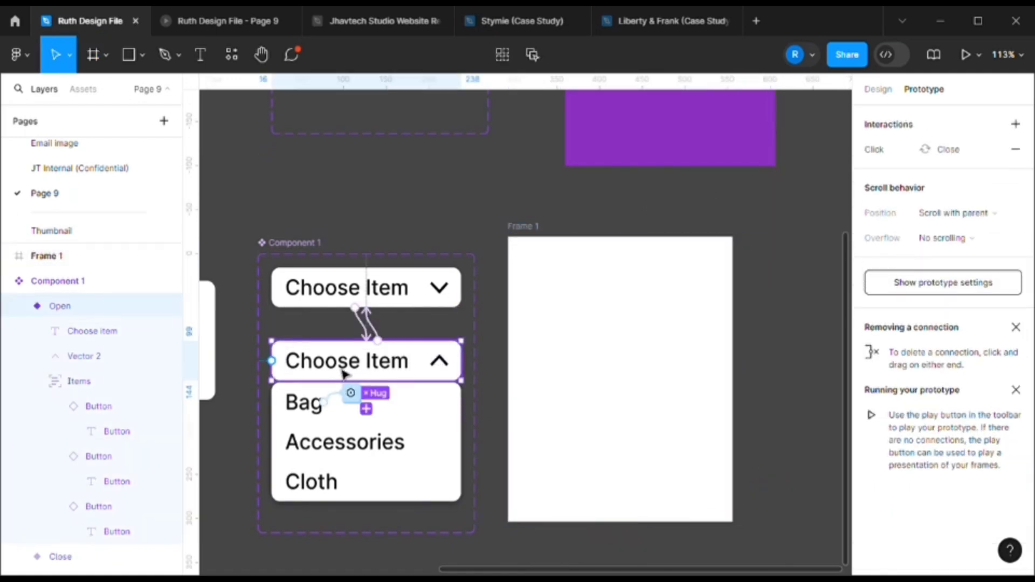
{"action": "left_click_drag", "start_coordinate": [326, 369], "coordinate": [580, 365]}
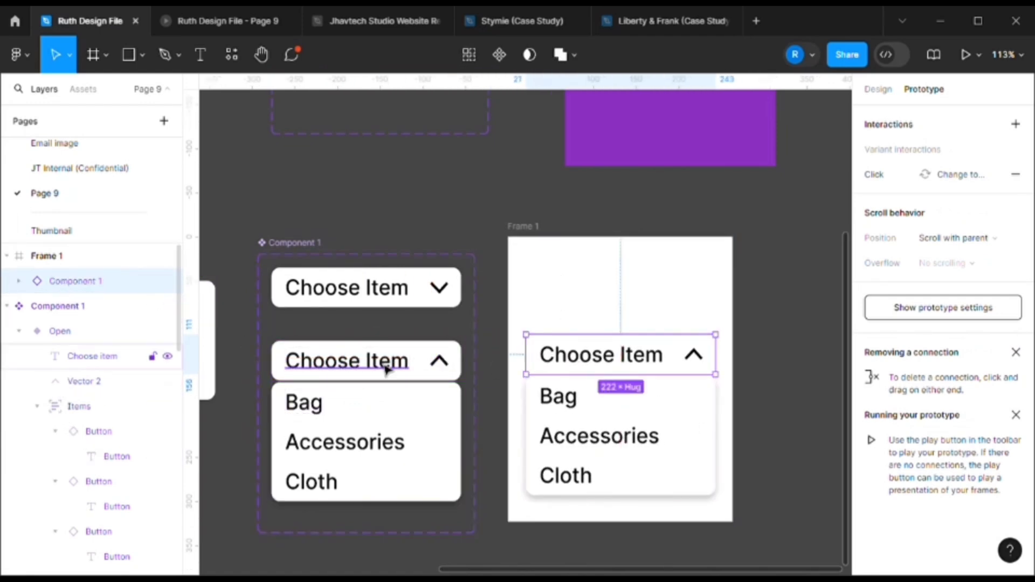
{"action": "left_click", "coordinate": [723, 284]}
Preview Frame 1 as a prototype and test opening and closing the dropdown and choosing Bag
{"action": "left_click", "coordinate": [961, 53]}
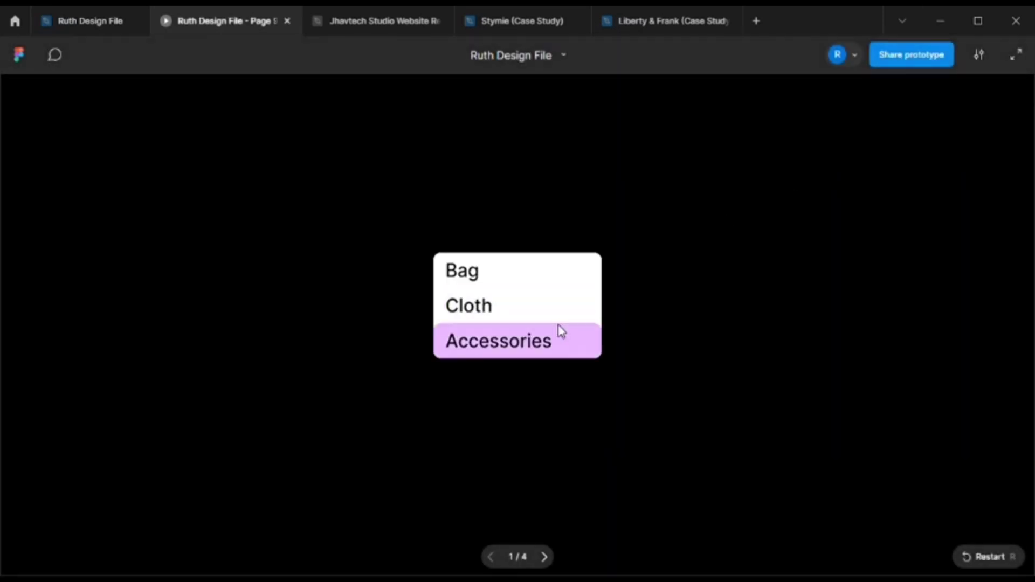
{"action": "left_click", "coordinate": [68, 23]}
{"action": "left_click", "coordinate": [515, 232]}
{"action": "left_click", "coordinate": [965, 54]}
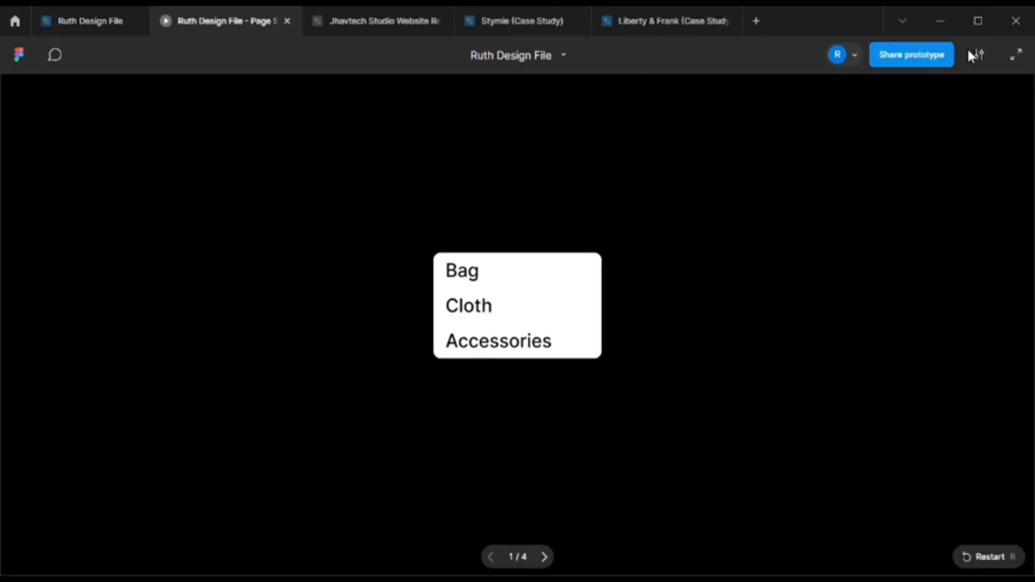
{"action": "left_click", "coordinate": [561, 295]}
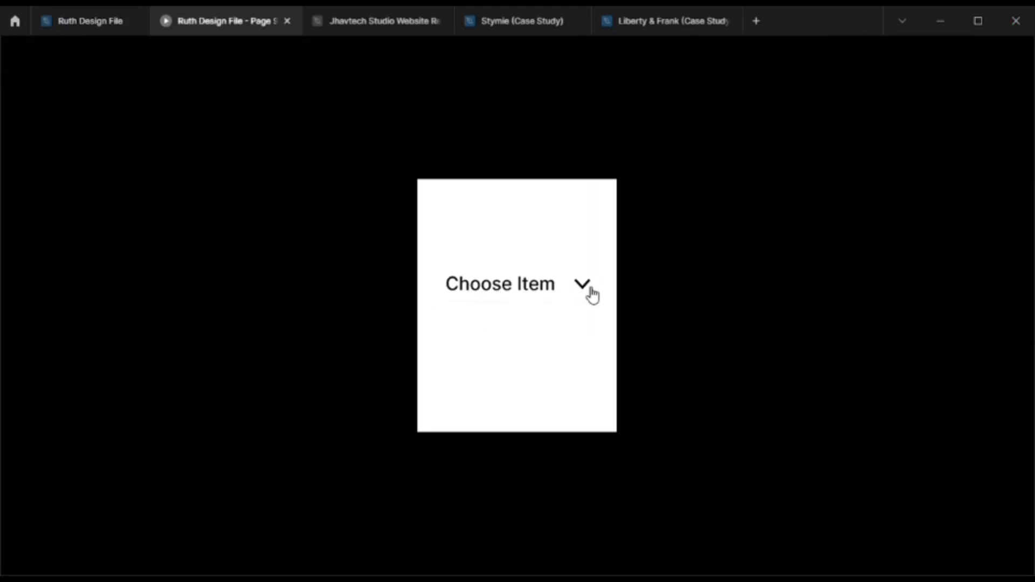
{"action": "left_click", "coordinate": [584, 295]}
{"action": "left_click", "coordinate": [584, 295]}
{"action": "left_click", "coordinate": [587, 290]}
{"action": "left_click", "coordinate": [462, 328]}
{"action": "left_click", "coordinate": [581, 294]}
{"action": "left_click", "coordinate": [459, 329]}
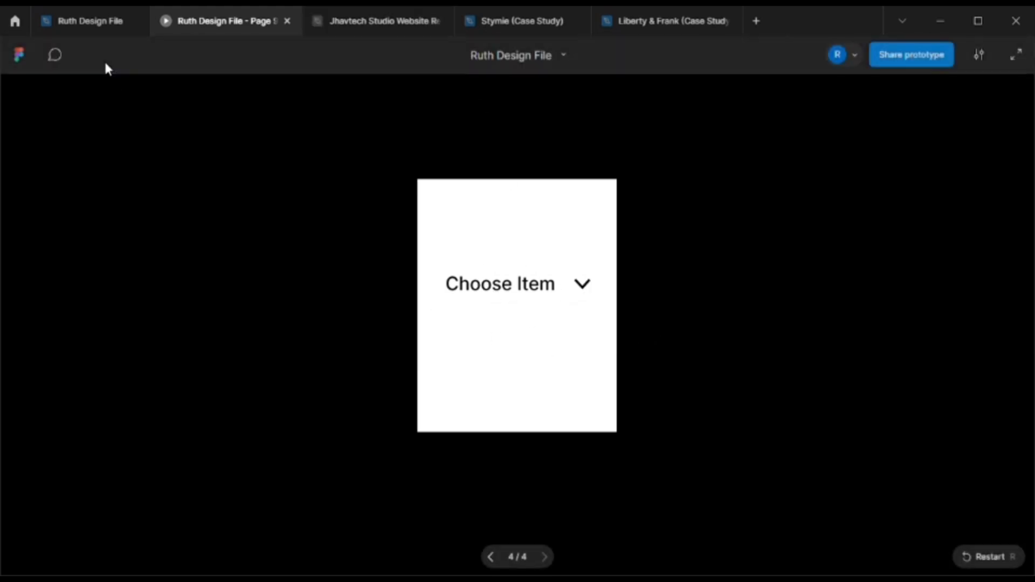
Return to the design file and bind the Open variant's header text to the Selection/Select item variable from Collection 2
{"action": "left_click", "coordinate": [97, 30]}
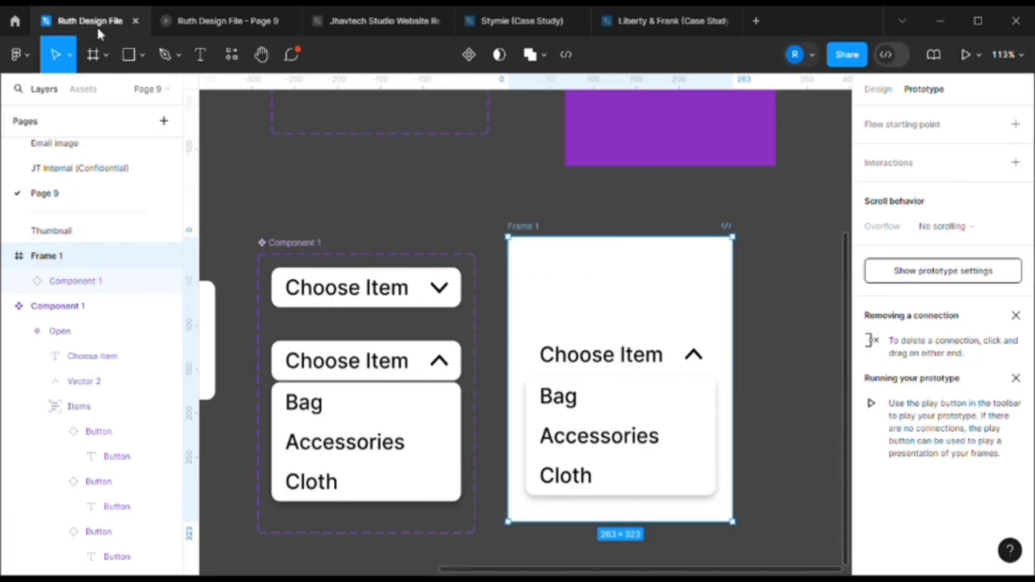
{"action": "left_click", "coordinate": [371, 369]}
{"action": "left_click", "coordinate": [458, 268]}
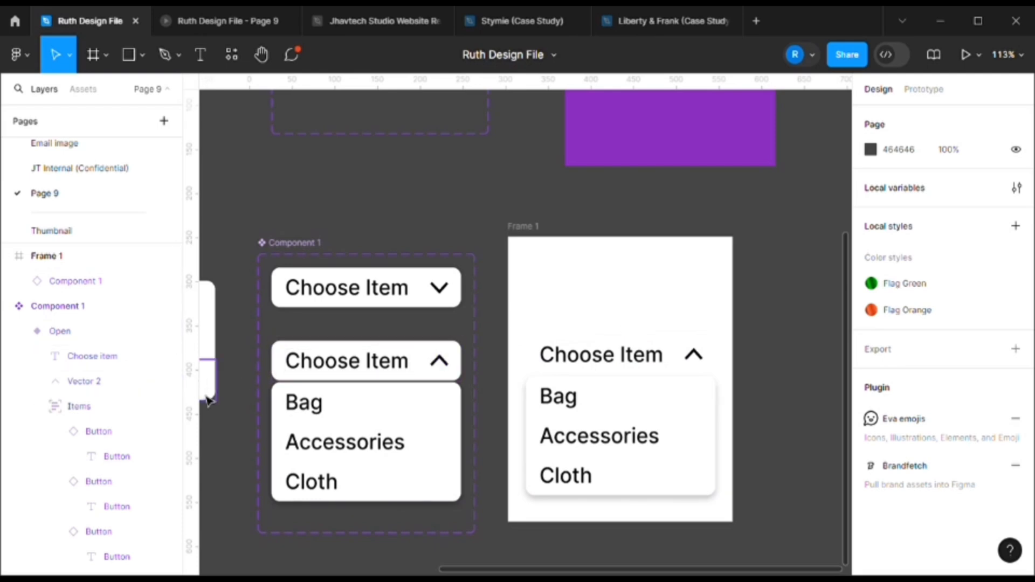
{"action": "left_click", "coordinate": [317, 368]}
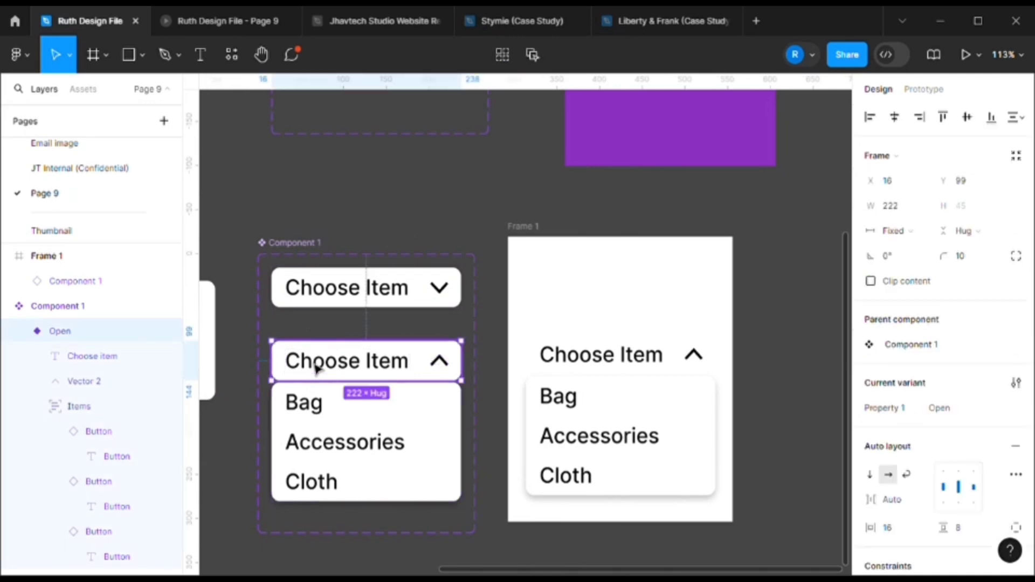
{"action": "left_click", "coordinate": [317, 368]}
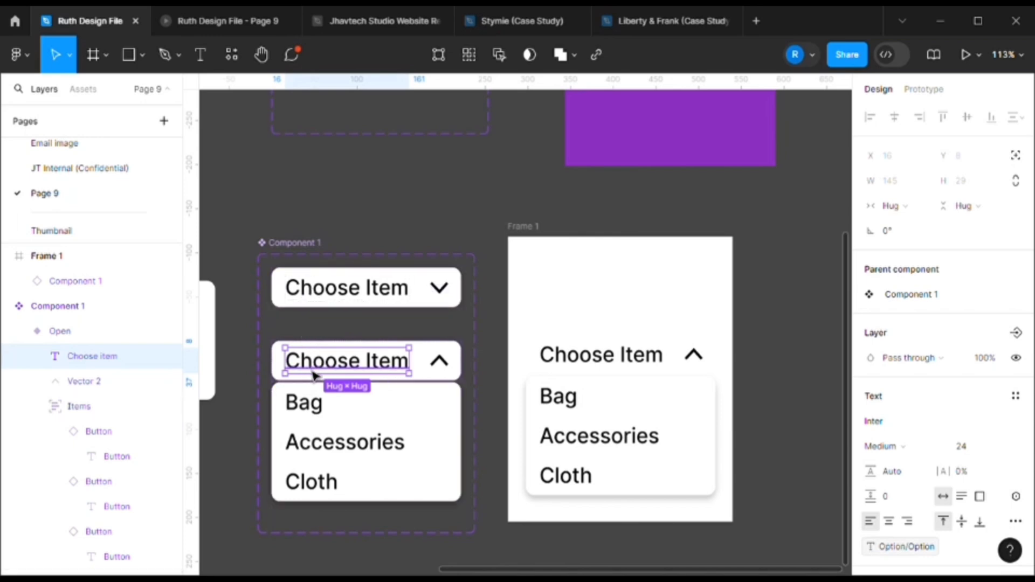
{"action": "scroll", "coordinate": [903, 453], "scroll_direction": "down", "scroll_amount": 3}
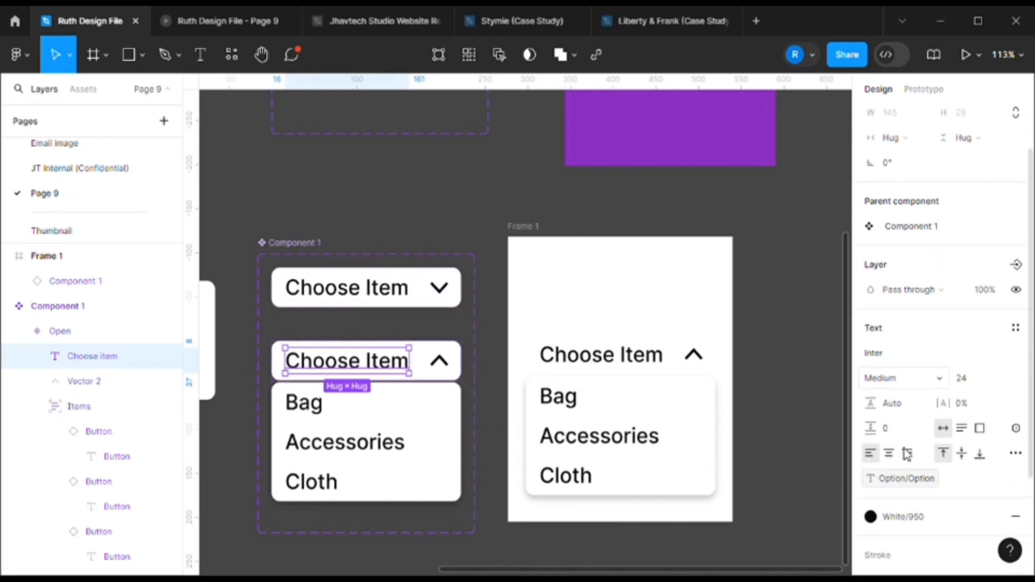
{"action": "left_click", "coordinate": [1016, 340]}
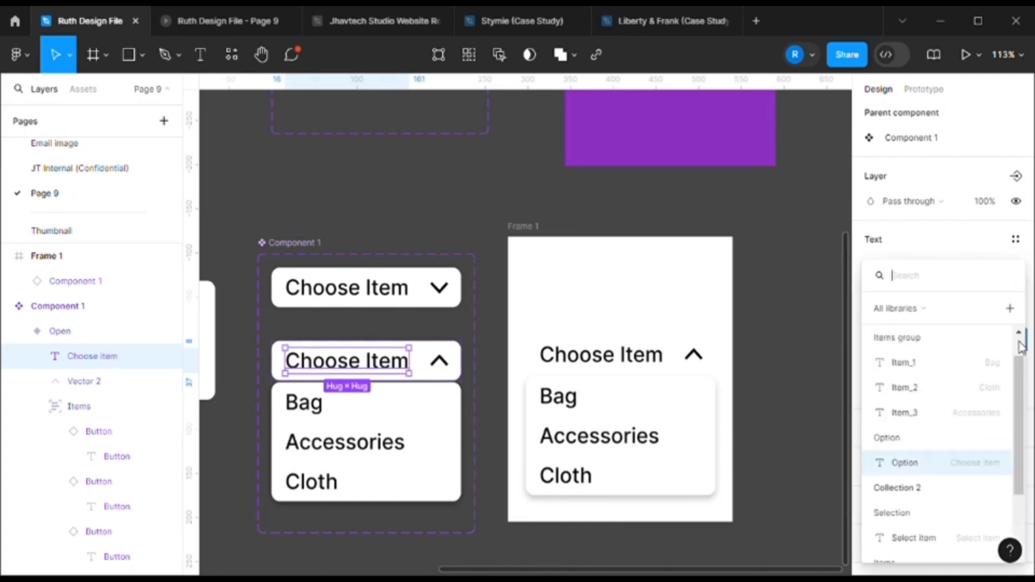
{"action": "scroll", "coordinate": [923, 483], "scroll_direction": "down", "scroll_amount": 2}
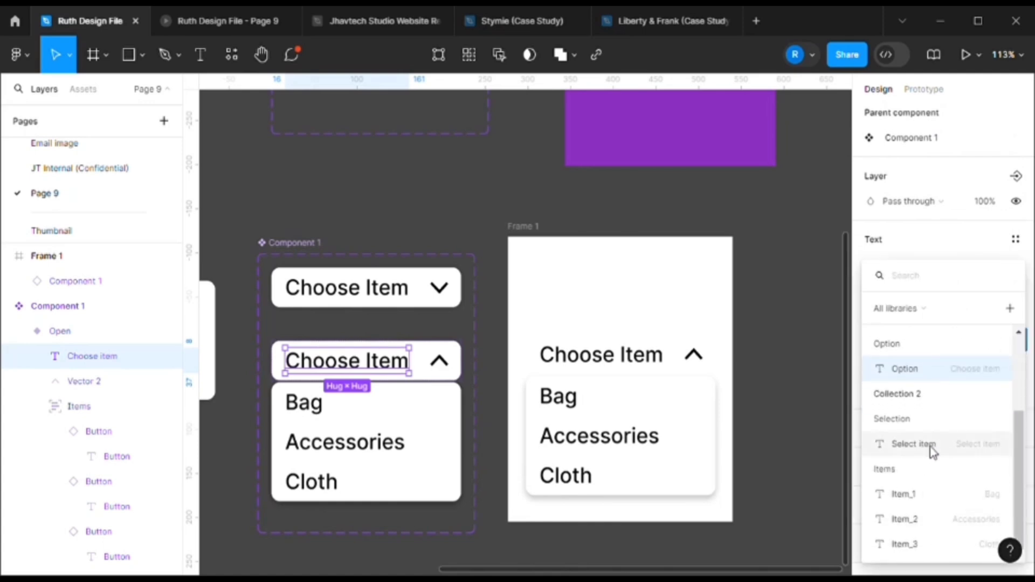
{"action": "left_click", "coordinate": [891, 446]}
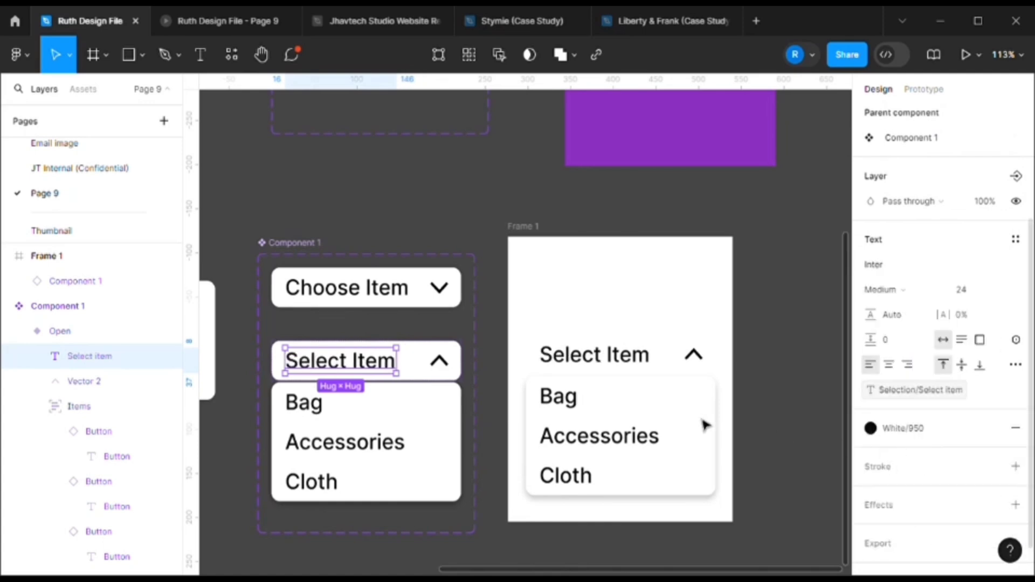
Bind the Close variant's header text to the Selection/Select item variable from Collection 2
{"action": "left_click", "coordinate": [317, 294]}
{"action": "left_click", "coordinate": [317, 294]}
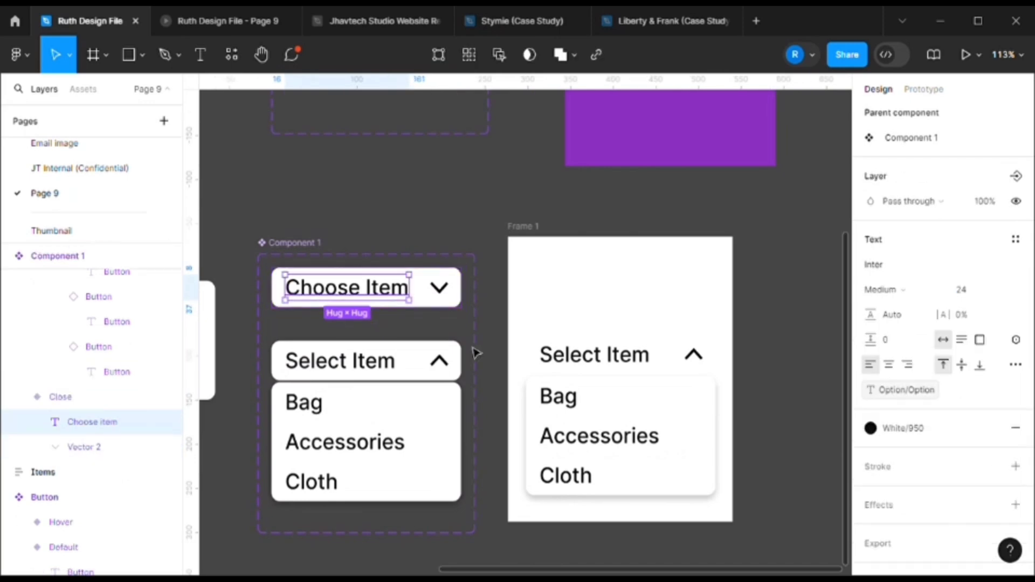
{"action": "left_click", "coordinate": [1016, 343]}
{"action": "scroll", "coordinate": [914, 496], "scroll_direction": "down", "scroll_amount": 3}
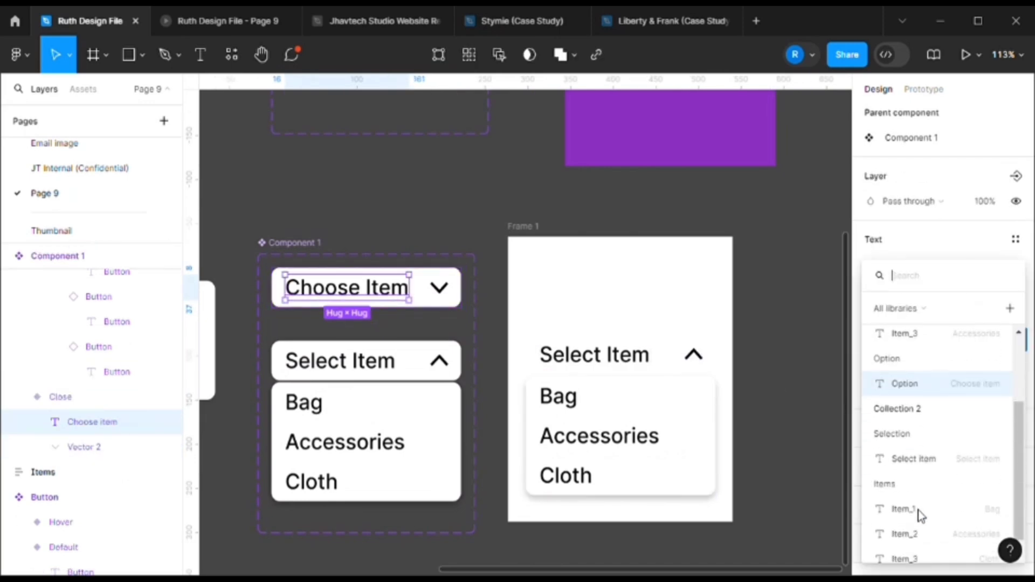
{"action": "left_click", "coordinate": [908, 450]}
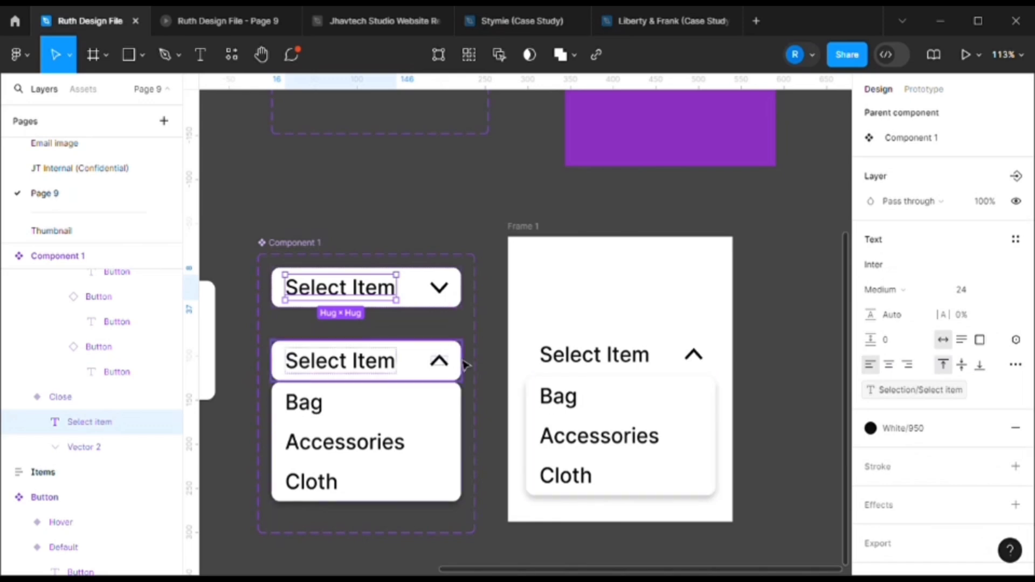
{"action": "left_click", "coordinate": [481, 349]}
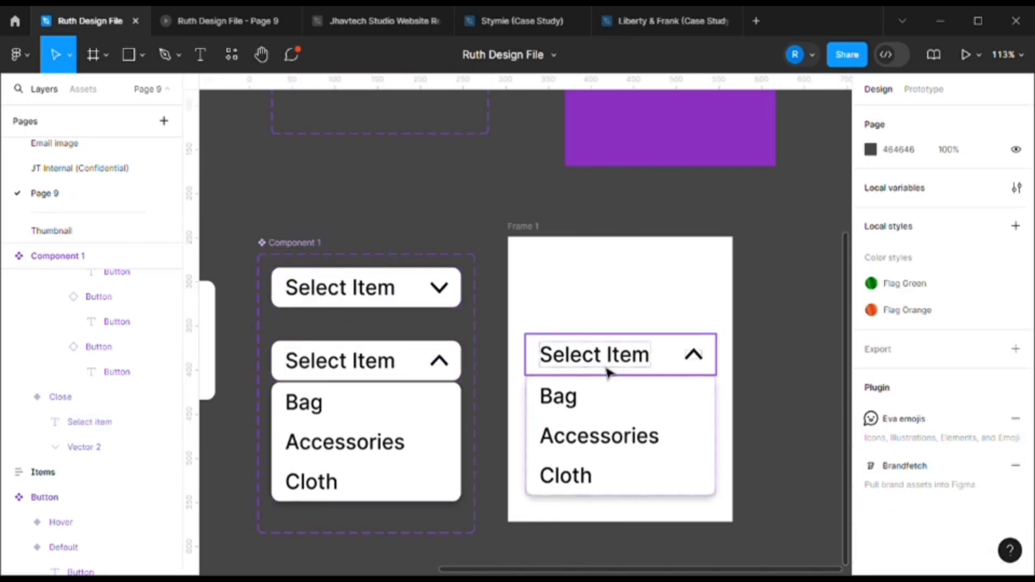
Preview Frame 1 again and test choosing Bag from the open dropdown
{"action": "left_click", "coordinate": [529, 232]}
{"action": "left_click", "coordinate": [968, 55]}
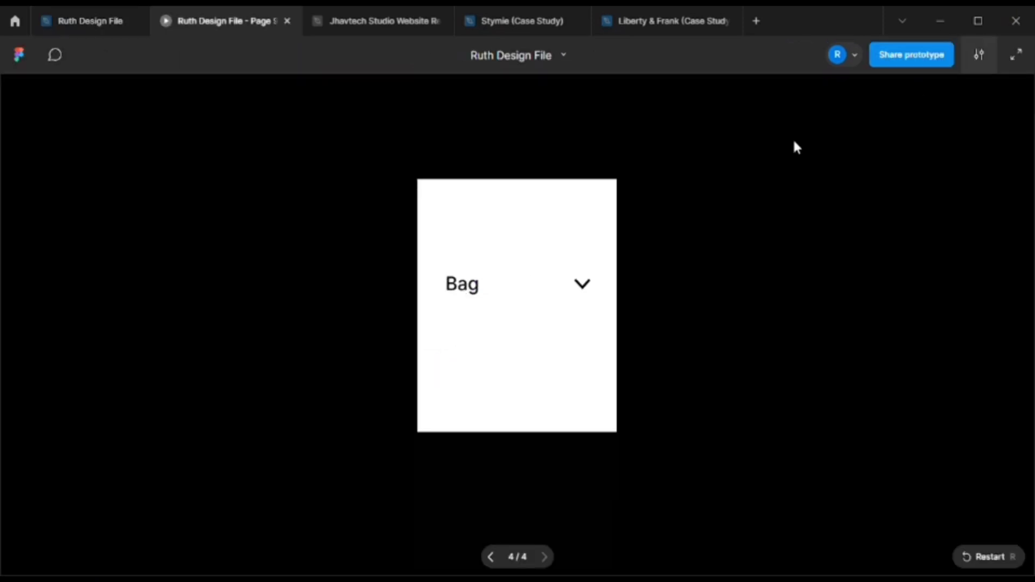
{"action": "left_click", "coordinate": [526, 289]}
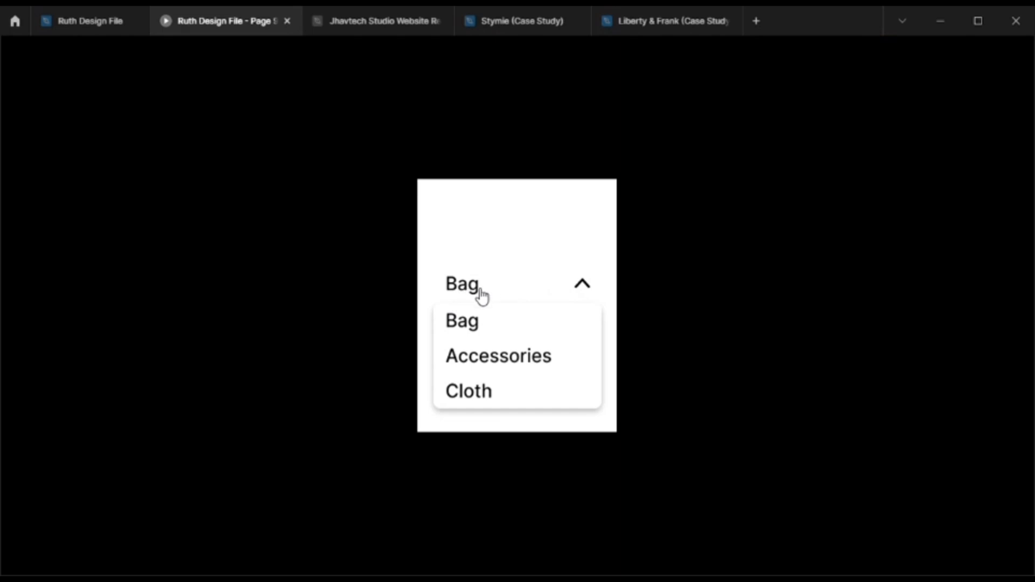
{"action": "left_click", "coordinate": [481, 325]}
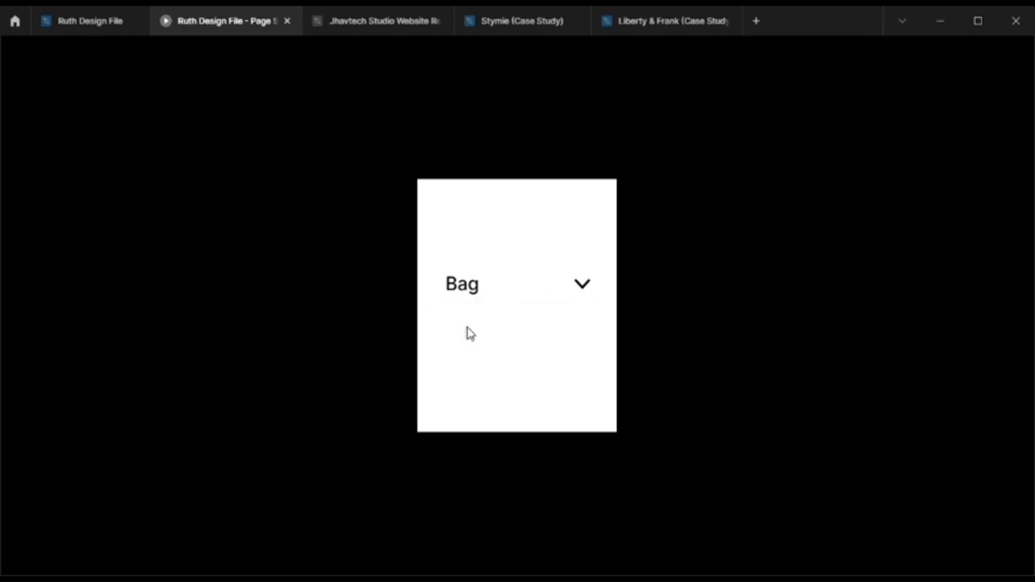
{"action": "left_click", "coordinate": [525, 291]}
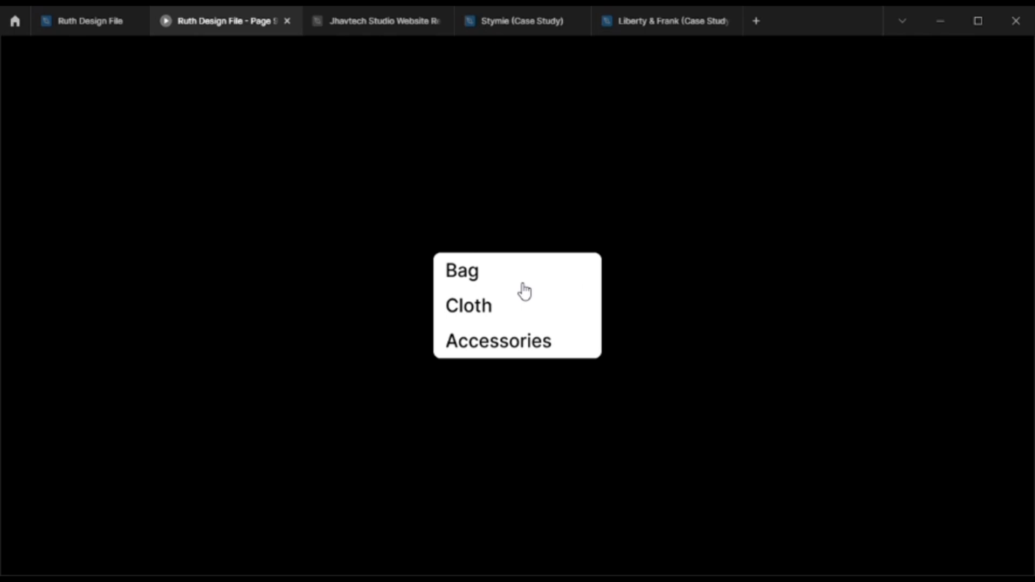
Go back to the dropdown frame in the restarted preview and test toggling the list and choosing Bag, Accessories and Cloth
{"action": "key", "text": "Right"}
{"action": "key", "text": "Right"}
{"action": "key", "text": "Right"}
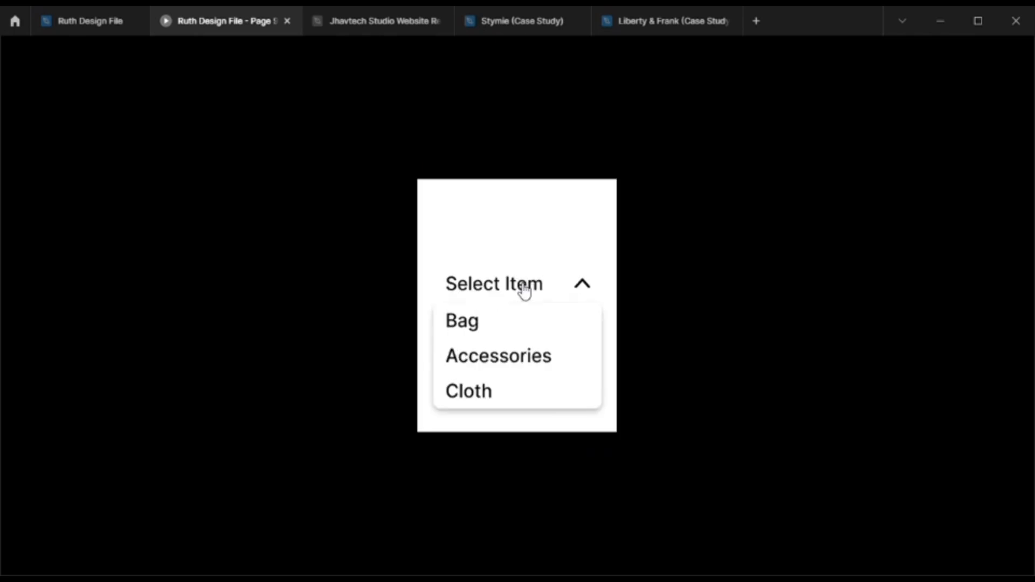
{"action": "left_click", "coordinate": [552, 294]}
{"action": "left_click", "coordinate": [552, 293]}
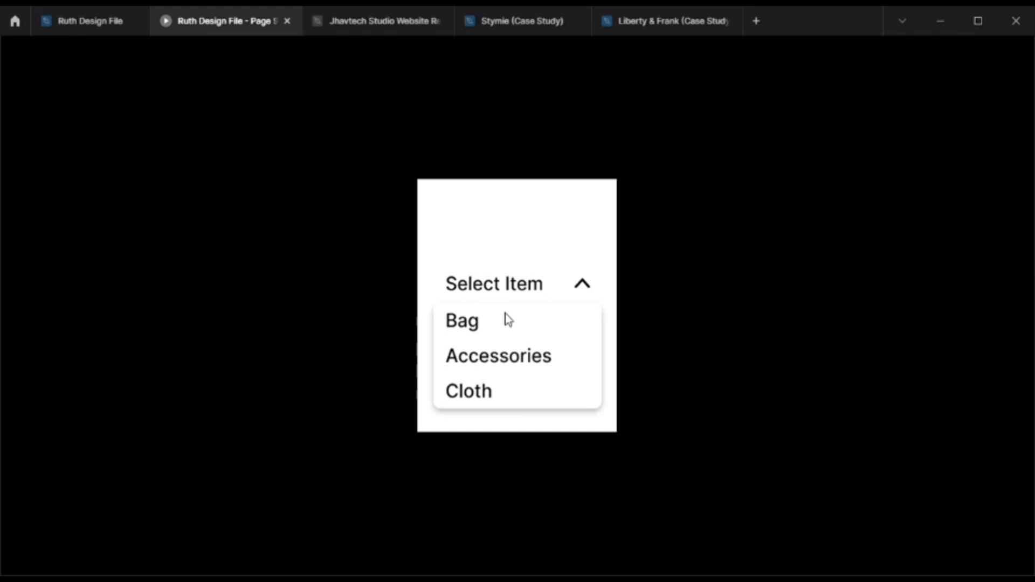
{"action": "left_click", "coordinate": [476, 326]}
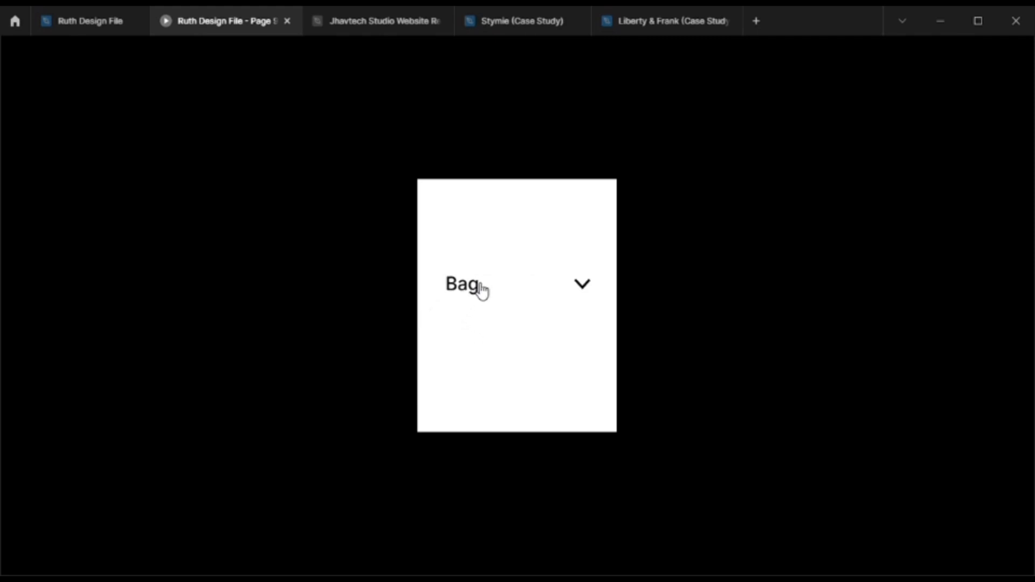
{"action": "left_click", "coordinate": [571, 296]}
{"action": "left_click", "coordinate": [459, 364]}
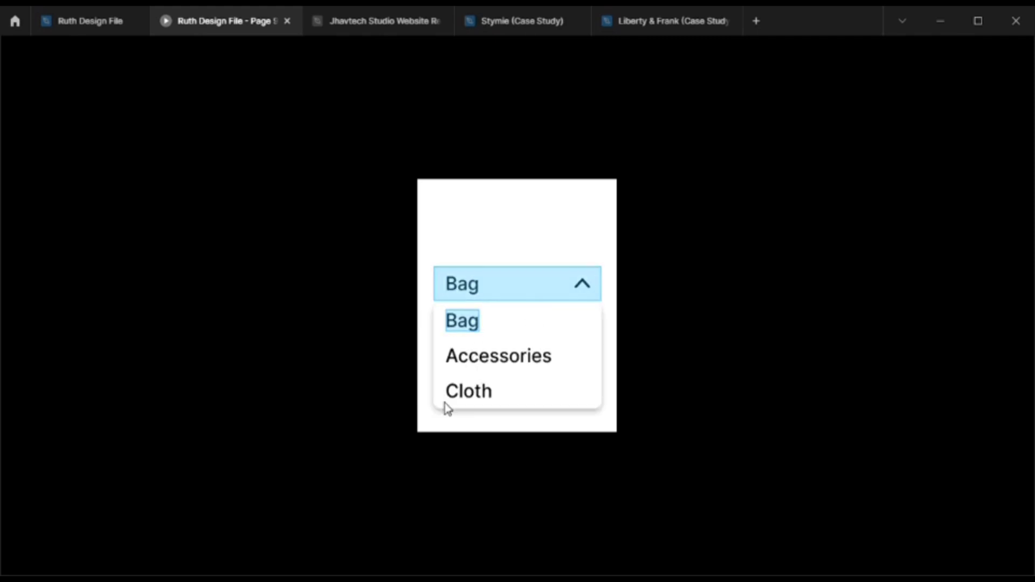
{"action": "left_click", "coordinate": [458, 393]}
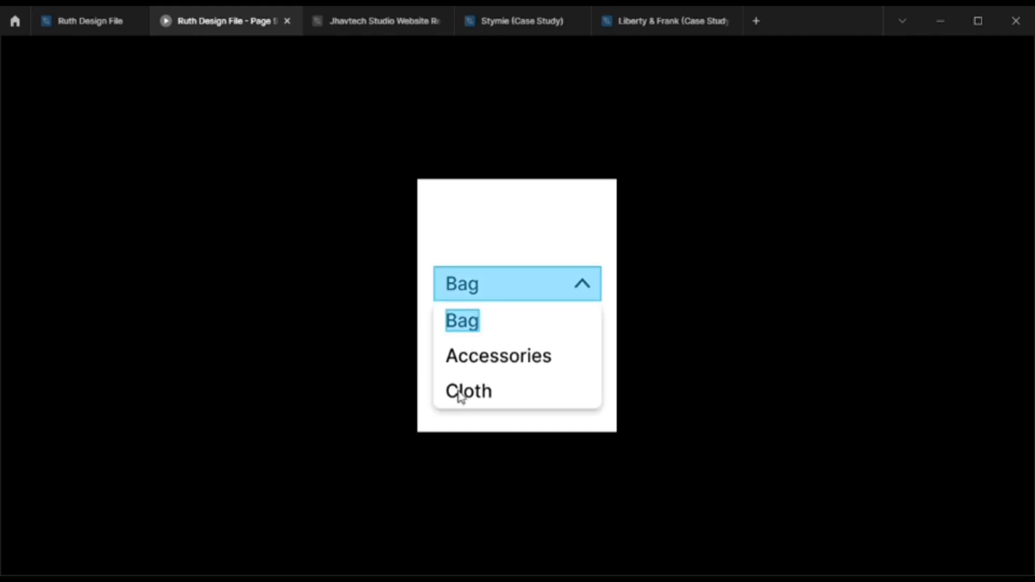
Return to the design file and check the text variable applied to Accessories in the Open variant's Items list
{"action": "left_click", "coordinate": [101, 23]}
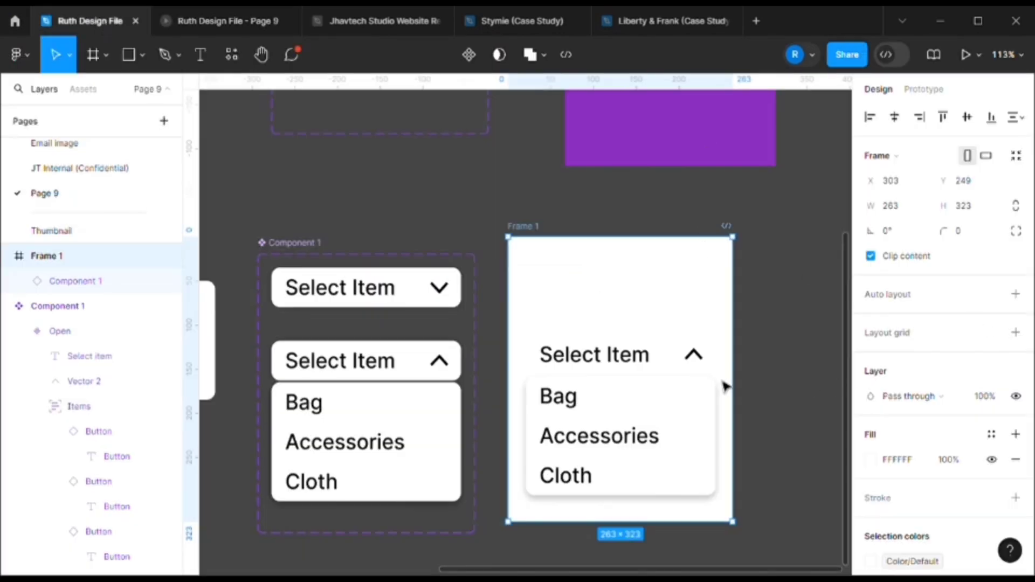
{"action": "left_click", "coordinate": [372, 425]}
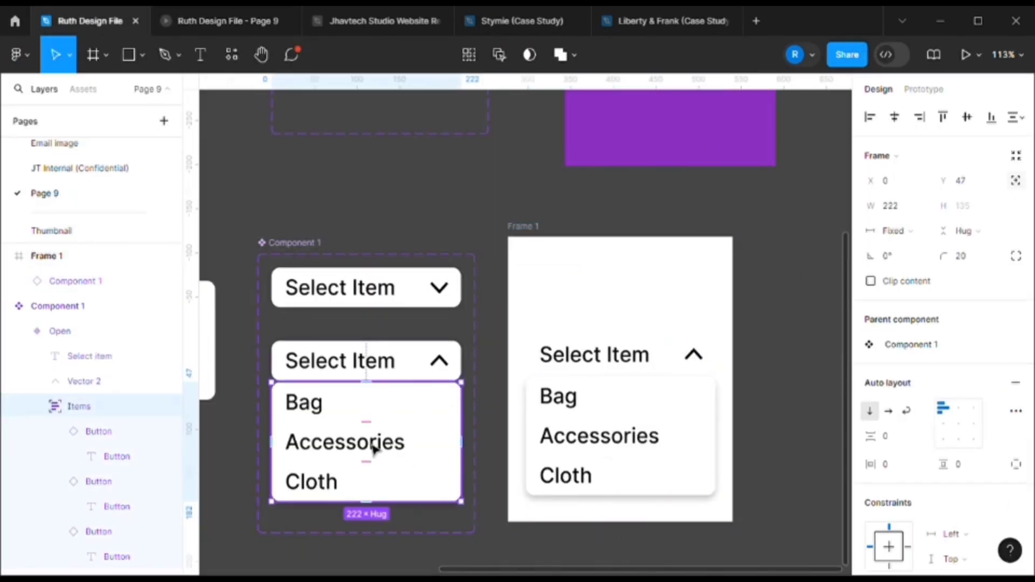
{"action": "left_click", "coordinate": [376, 452]}
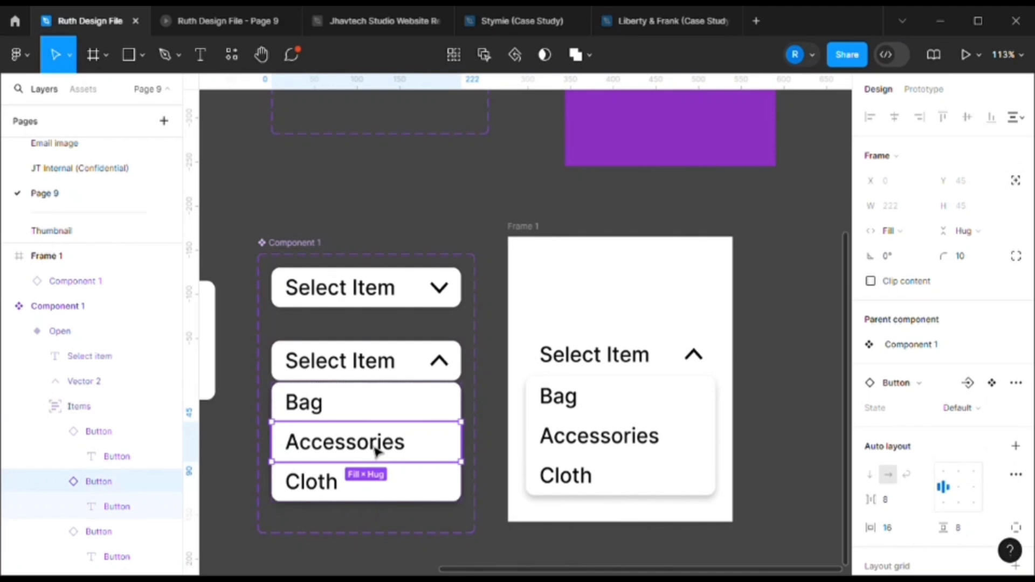
{"action": "double_click", "coordinate": [376, 452]}
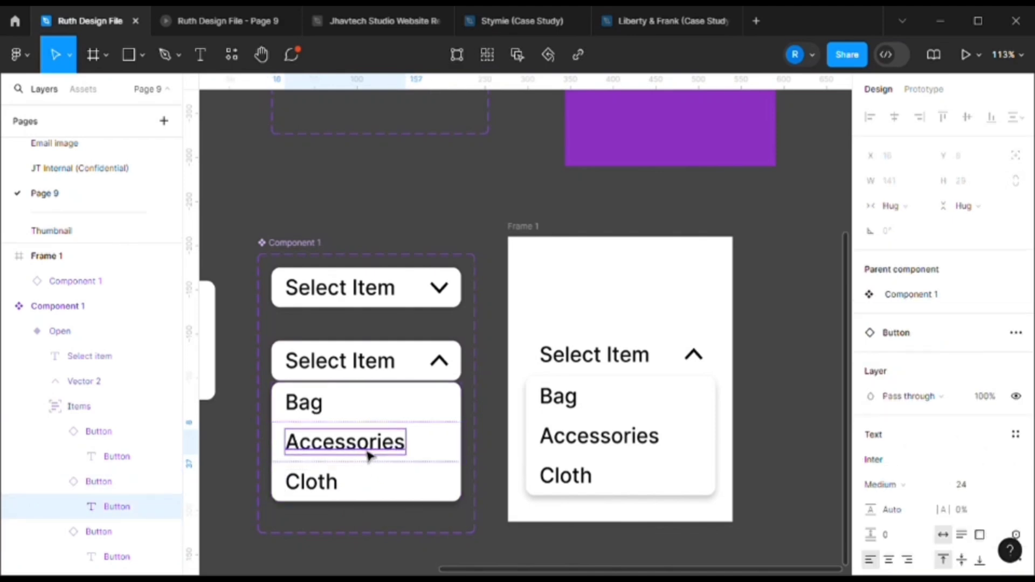
{"action": "scroll", "coordinate": [889, 432], "scroll_direction": "down", "scroll_amount": 4}
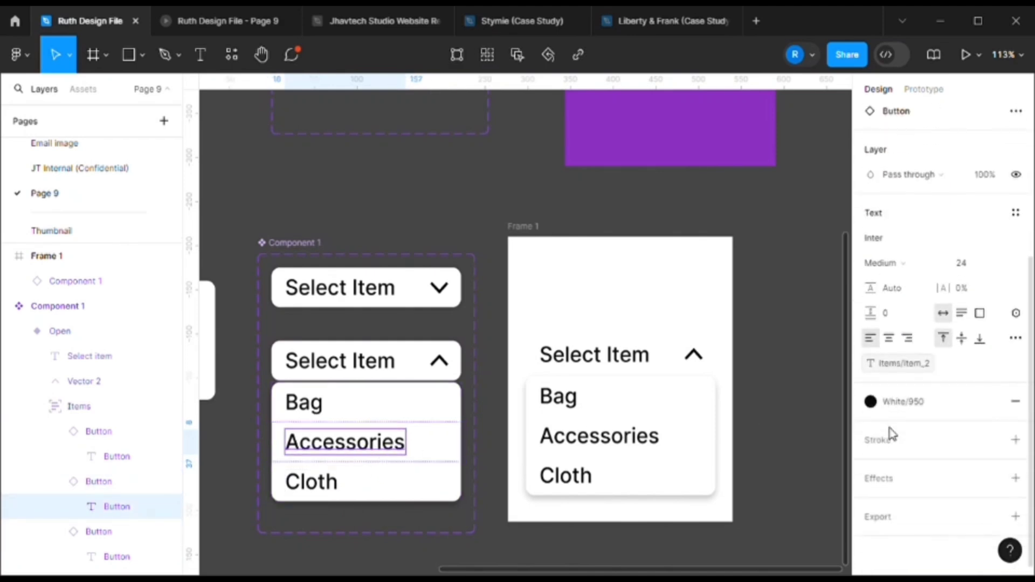
{"action": "scroll", "coordinate": [890, 432], "scroll_direction": "up", "scroll_amount": 4}
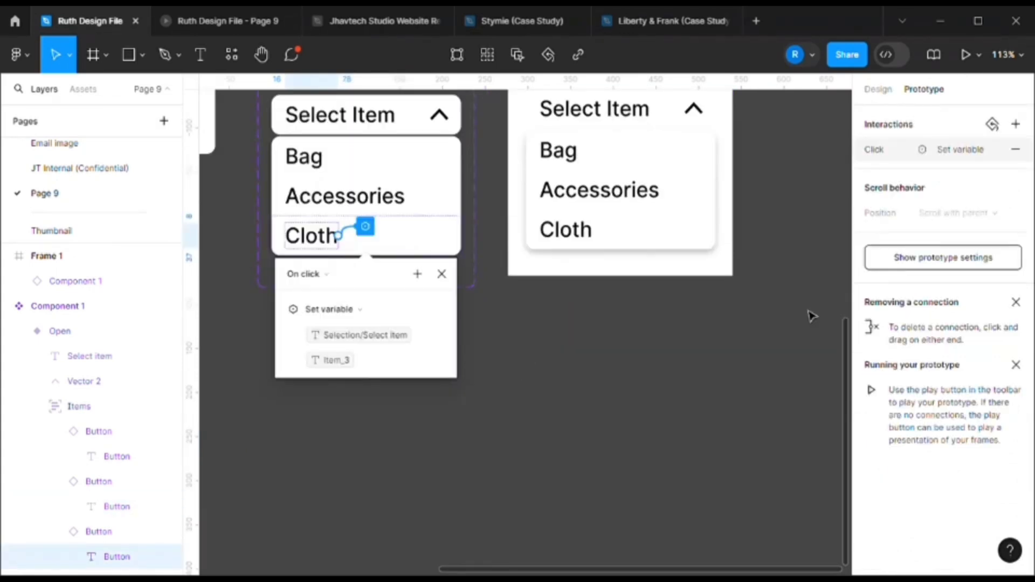
Remove the existing on-click interactions from the Accessories and Cloth texts in the Open variant
{"action": "left_click", "coordinate": [413, 201]}
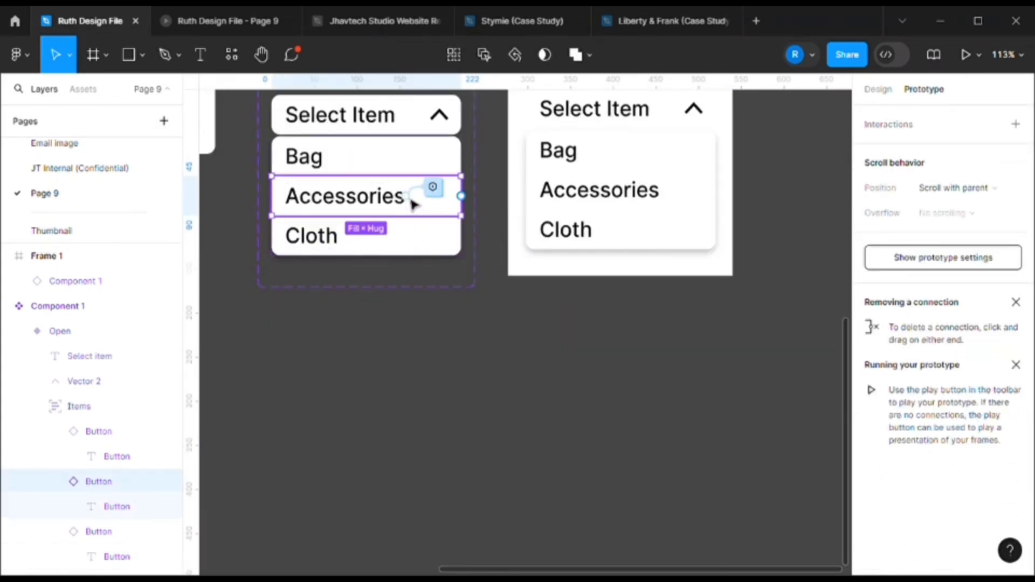
{"action": "left_click", "coordinate": [439, 192]}
{"action": "left_click", "coordinate": [443, 193]}
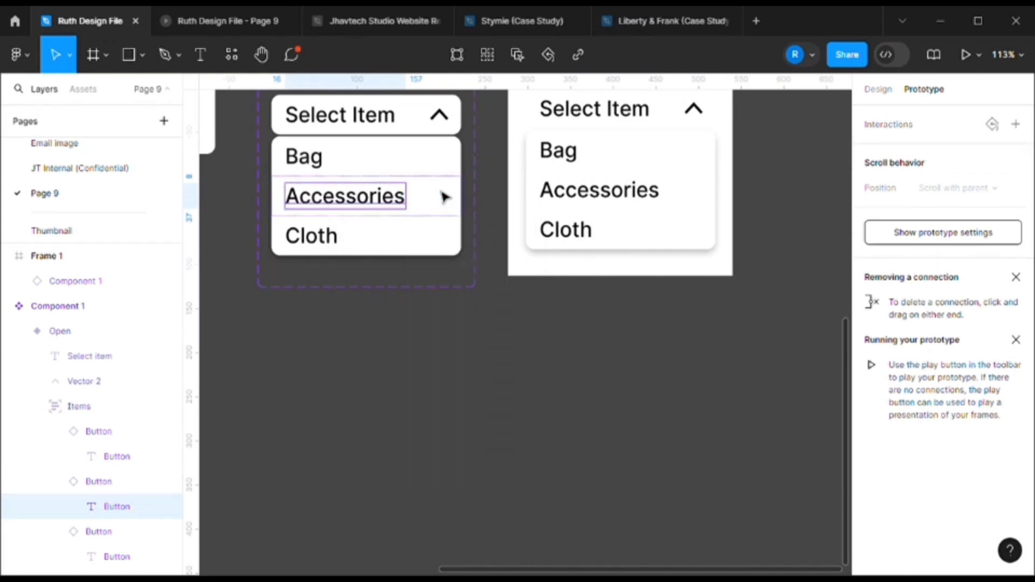
{"action": "left_click", "coordinate": [312, 246]}
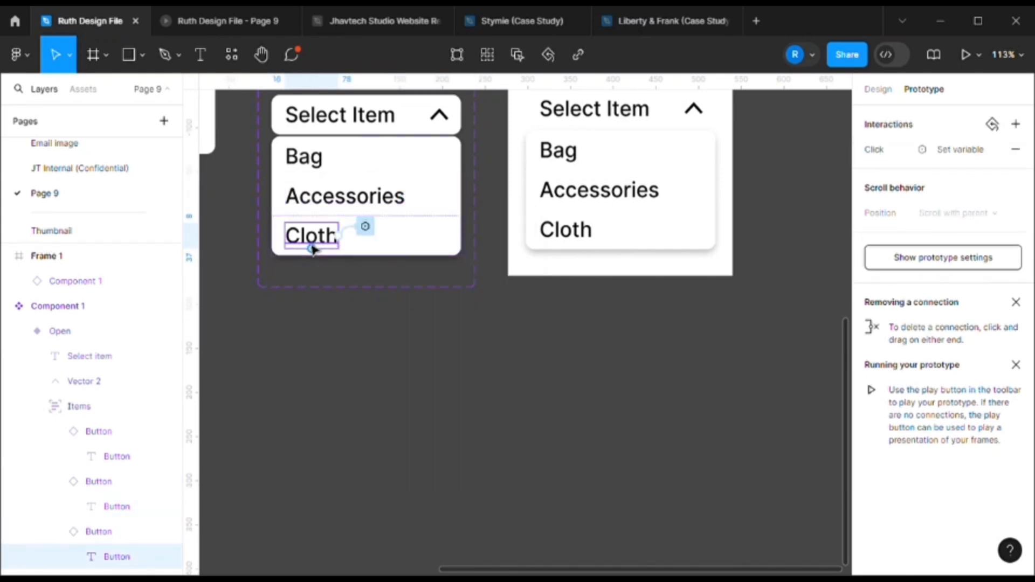
{"action": "left_click", "coordinate": [365, 227]}
{"action": "key", "text": "Delete"}
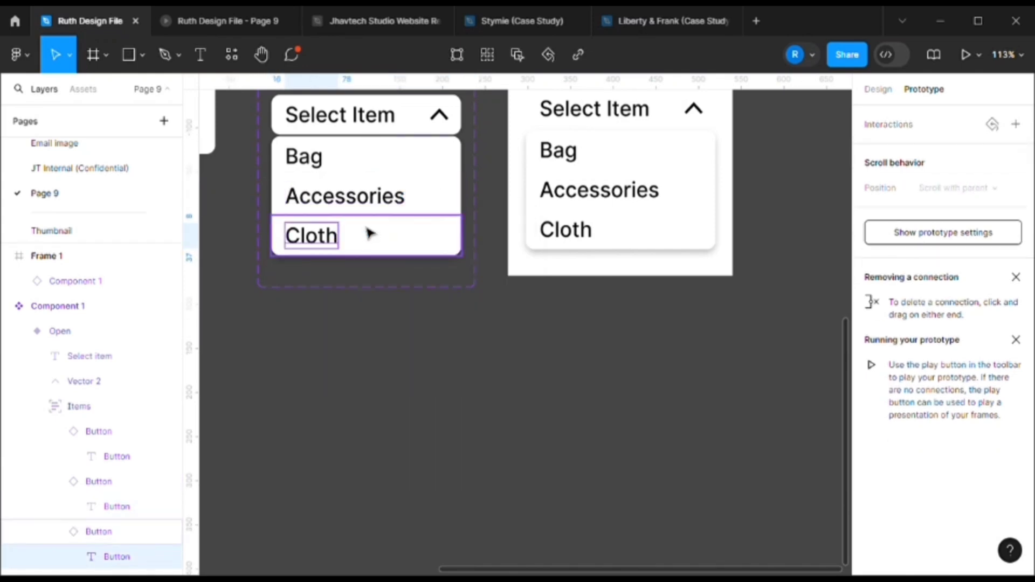
Add an on-click Set variable action to the Open variant's Accessories text, setting Selection/Select item to Item_2 from Collection 2
{"action": "left_click", "coordinate": [380, 202]}
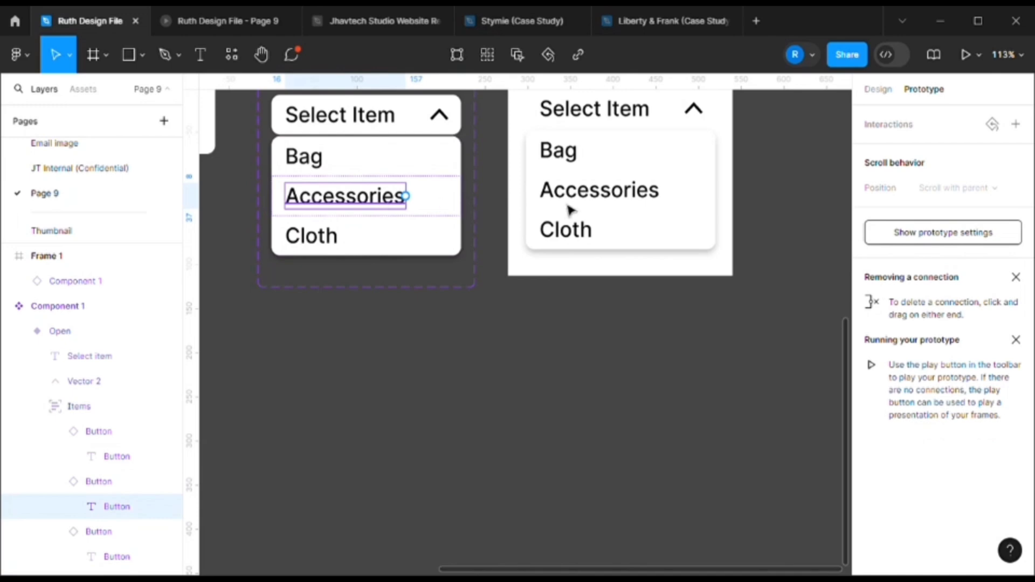
{"action": "left_click", "coordinate": [992, 125]}
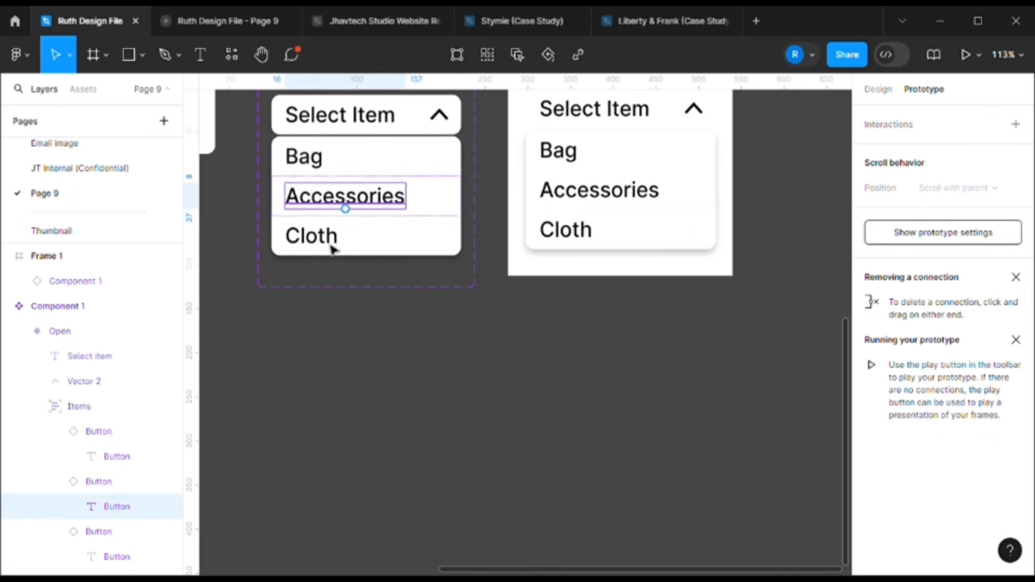
{"action": "left_click", "coordinate": [314, 242]}
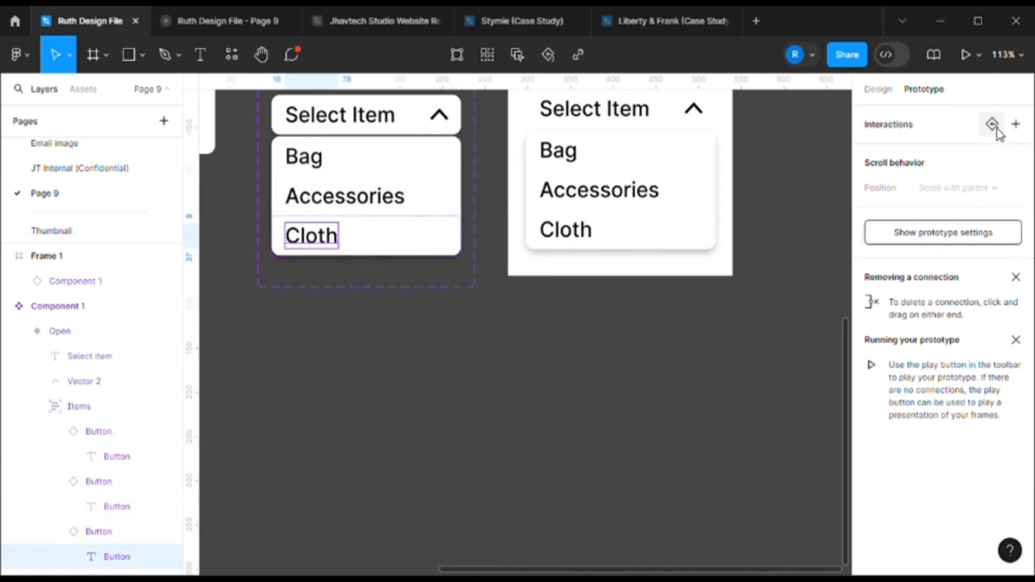
{"action": "left_click", "coordinate": [377, 209]}
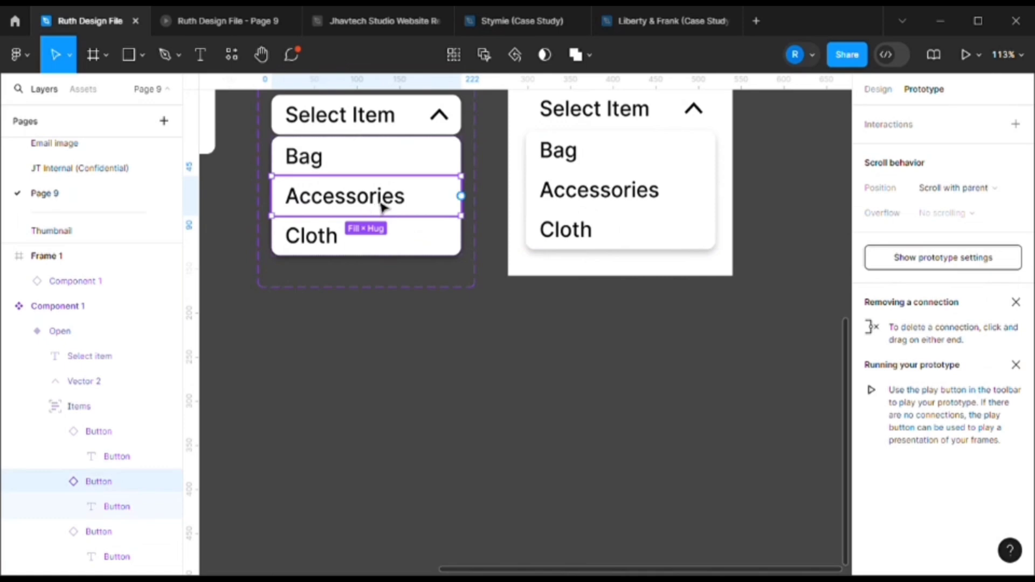
{"action": "double_click", "coordinate": [381, 207]}
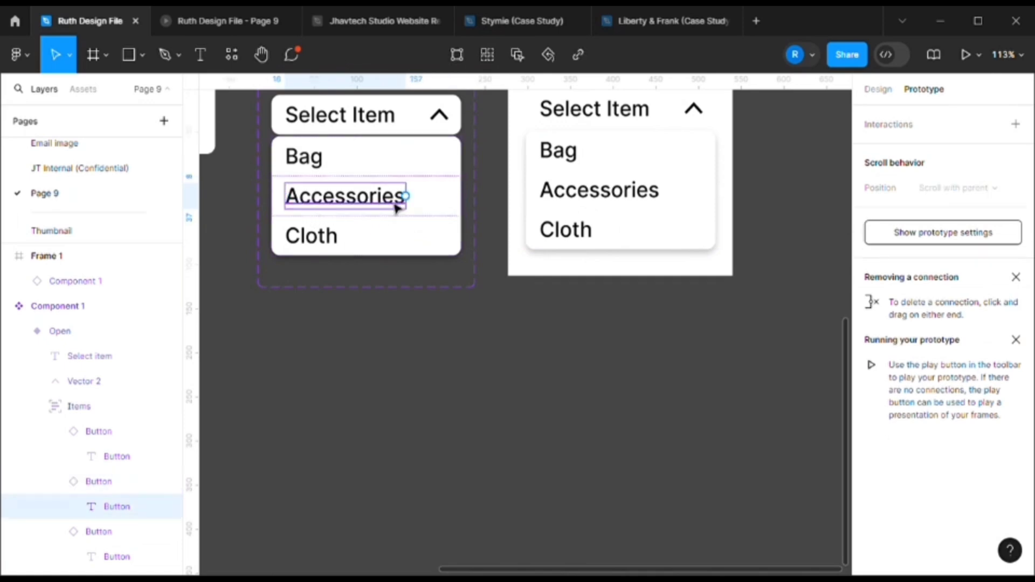
{"action": "left_click", "coordinate": [1016, 124]}
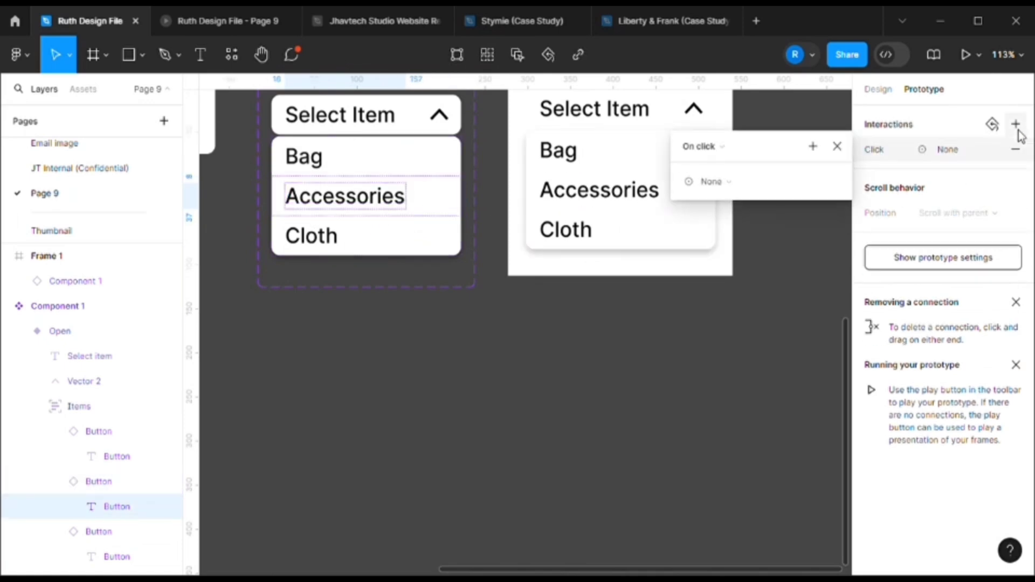
{"action": "left_click", "coordinate": [702, 186]}
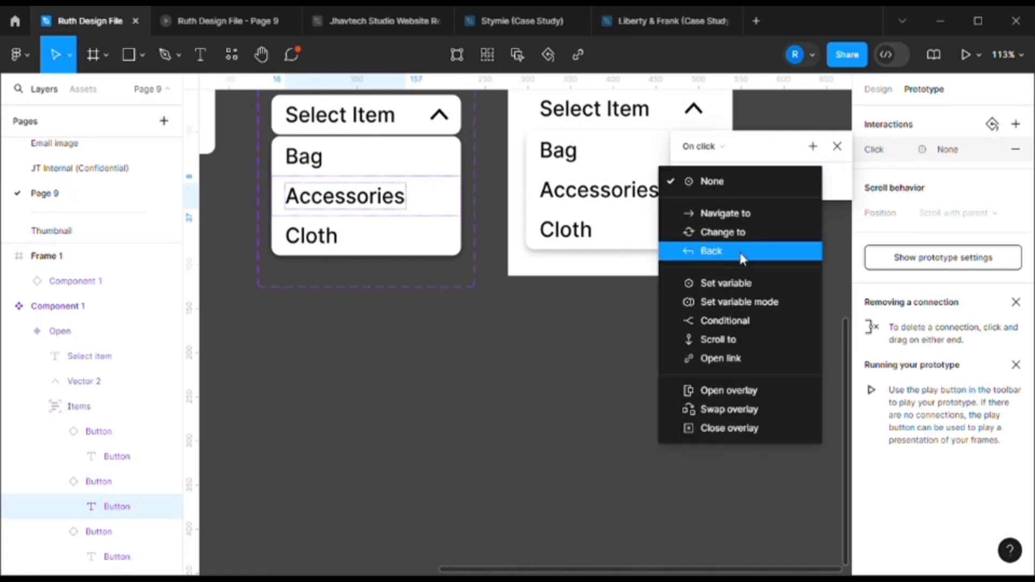
{"action": "left_click", "coordinate": [729, 284]}
{"action": "scroll", "coordinate": [751, 329], "scroll_direction": "down", "scroll_amount": 3}
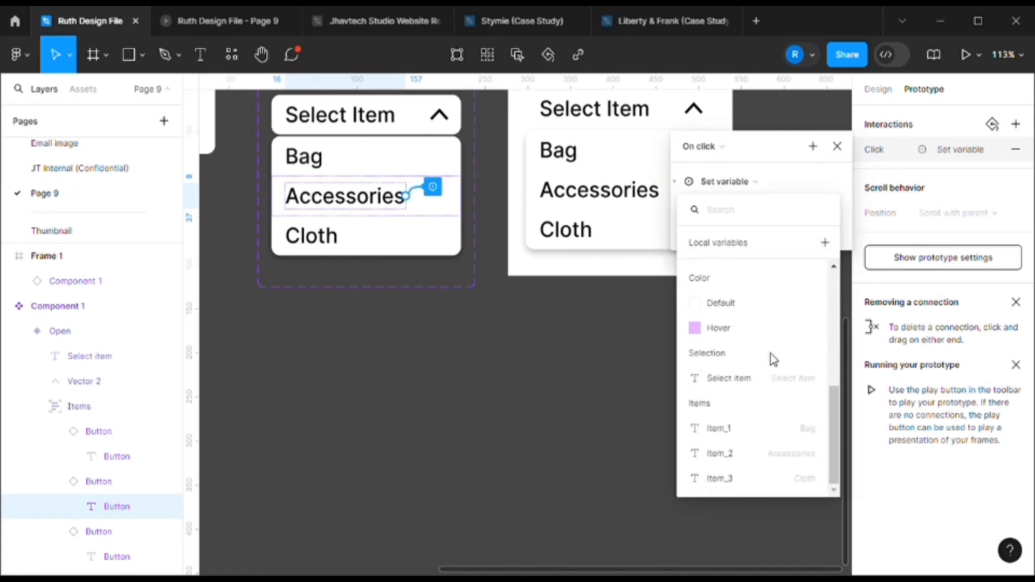
{"action": "left_click", "coordinate": [754, 387]}
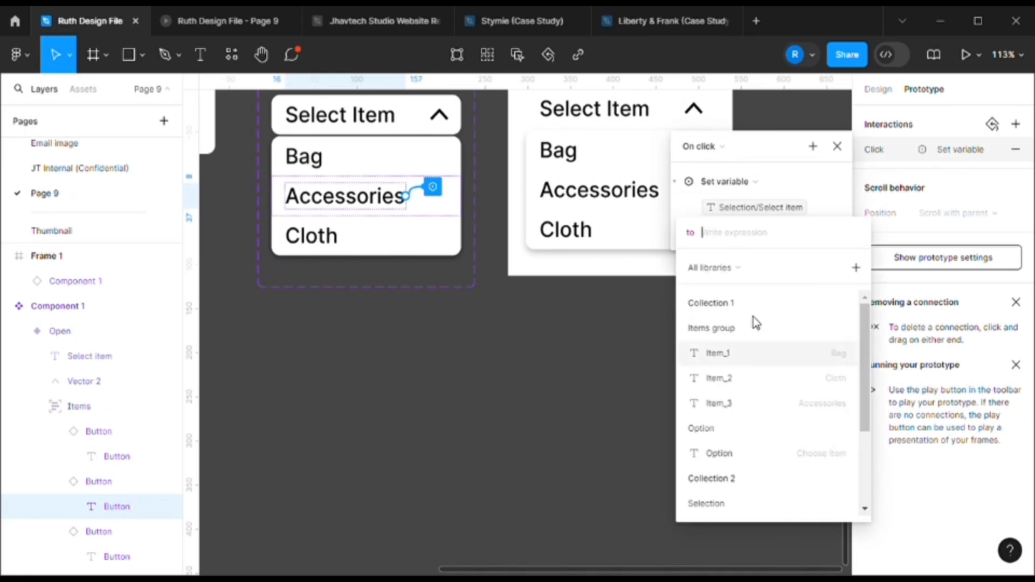
{"action": "scroll", "coordinate": [765, 412], "scroll_direction": "down", "scroll_amount": 3}
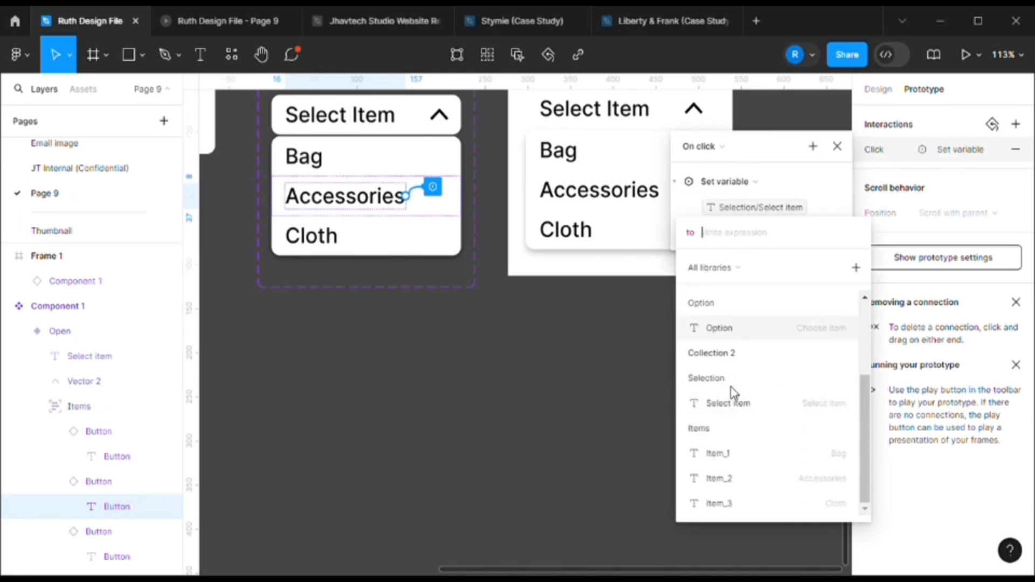
{"action": "left_click", "coordinate": [730, 480]}
{"action": "left_click", "coordinate": [826, 176]}
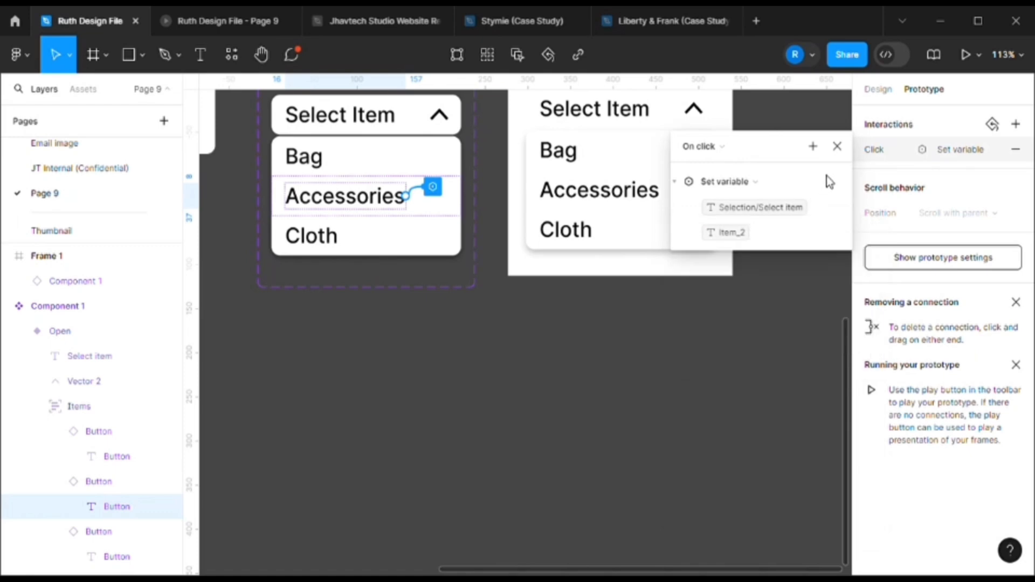
Add a Change to action to the Accessories interaction with Property 1 set to Close
{"action": "left_click", "coordinate": [813, 147]}
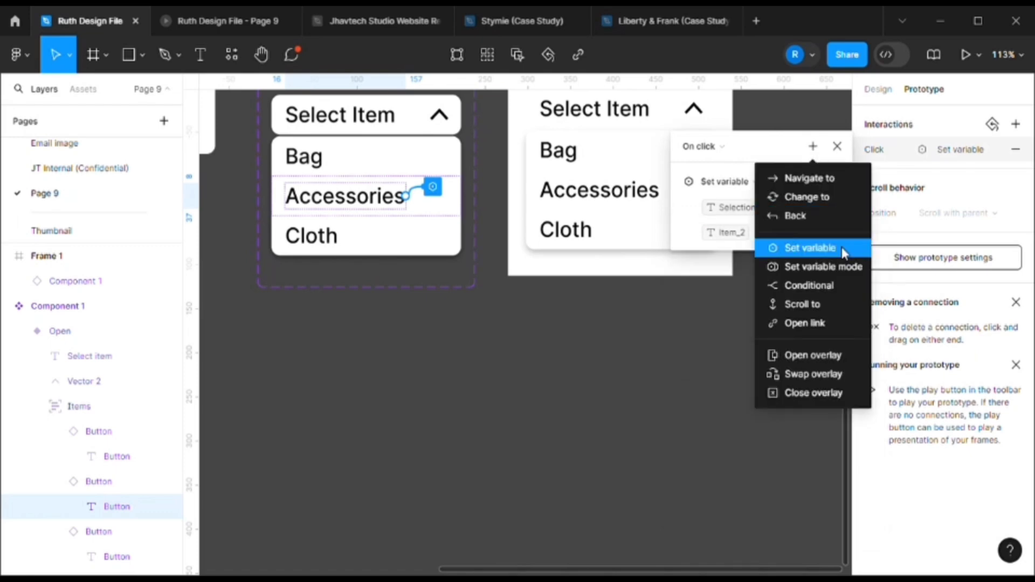
{"action": "left_click", "coordinate": [797, 200]}
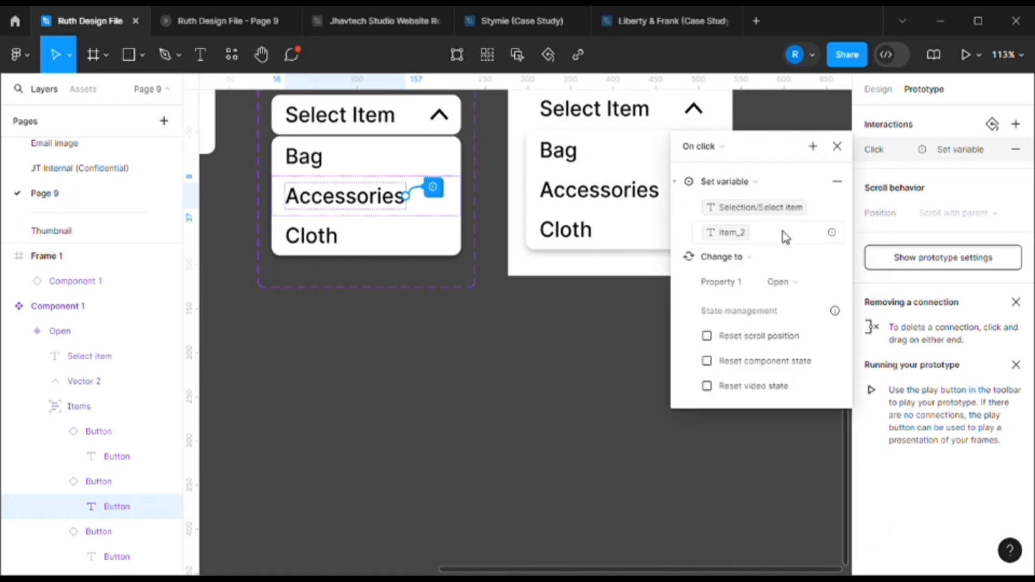
{"action": "left_click", "coordinate": [779, 281]}
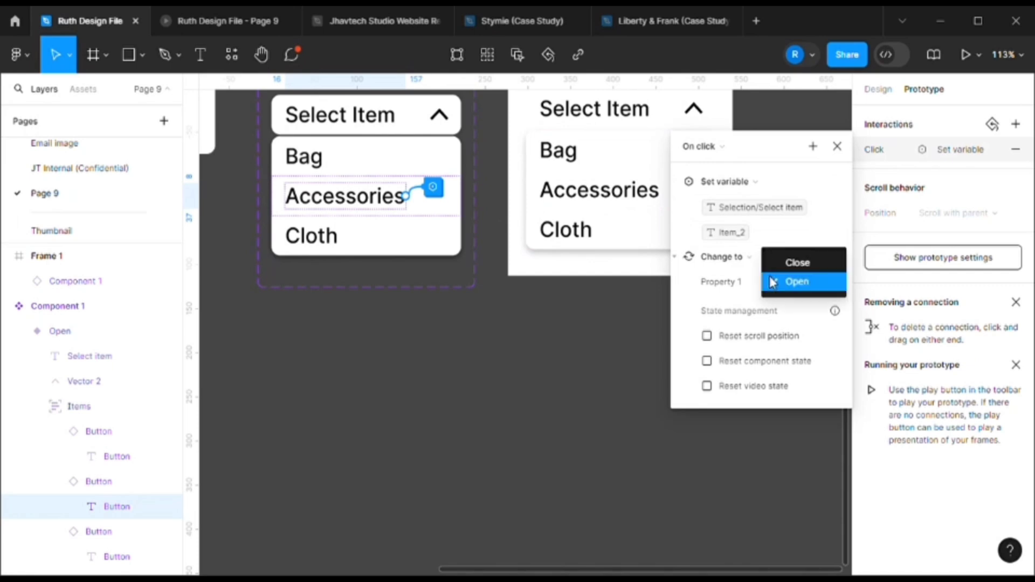
{"action": "left_click", "coordinate": [792, 261]}
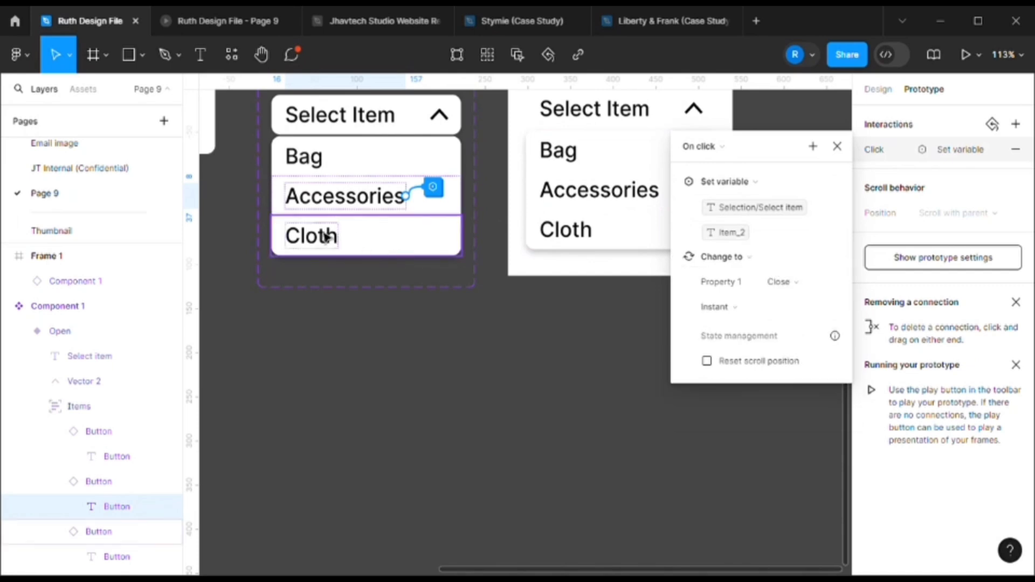
Add an on-click Set variable action to the Open variant's Cloth text, setting Selection/Select item to Item_3 from Collection 2
{"action": "left_click", "coordinate": [326, 237]}
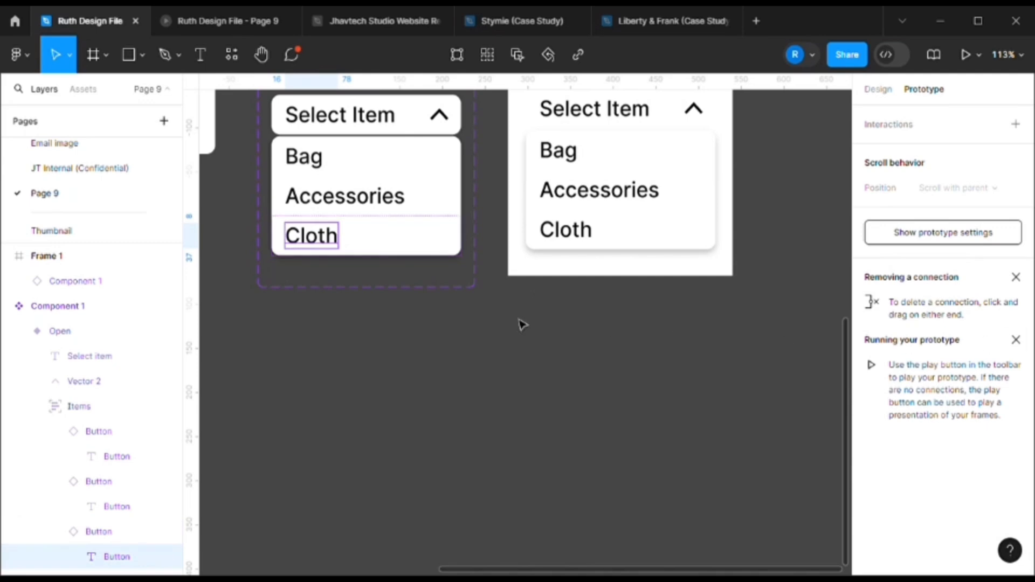
{"action": "scroll", "coordinate": [335, 303], "scroll_direction": "up", "scroll_amount": 2}
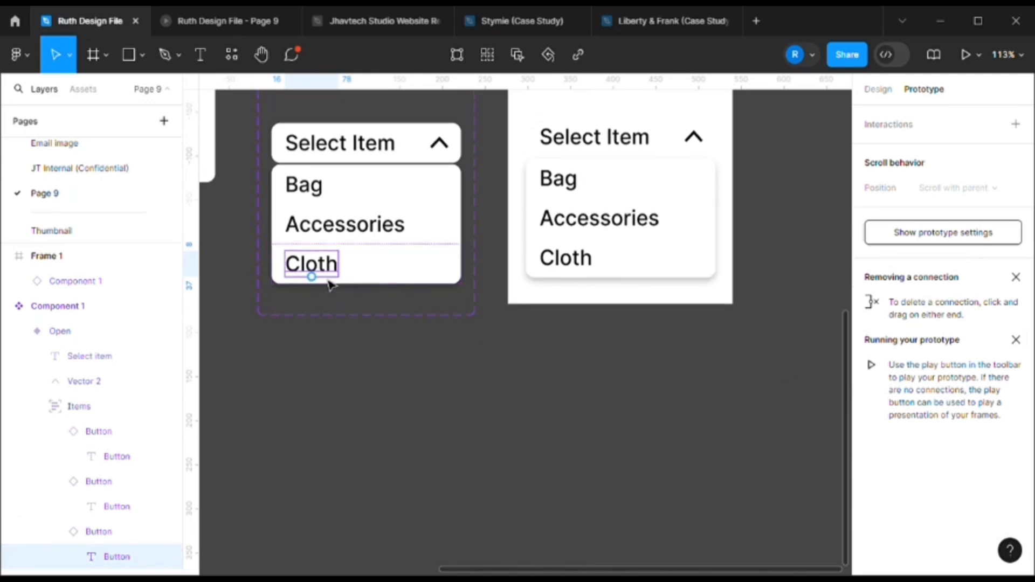
{"action": "left_click", "coordinate": [985, 128]}
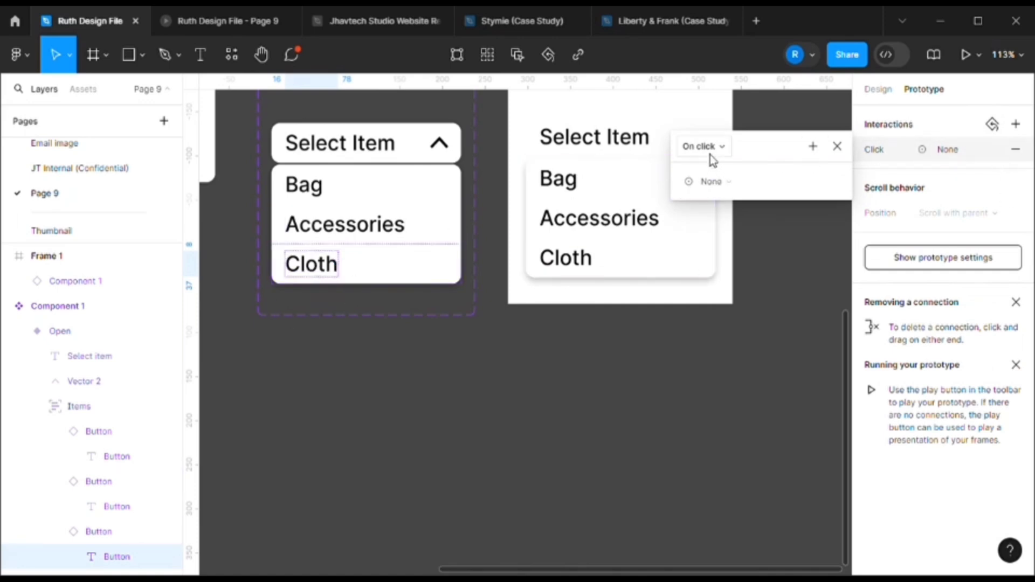
{"action": "left_click", "coordinate": [713, 181]}
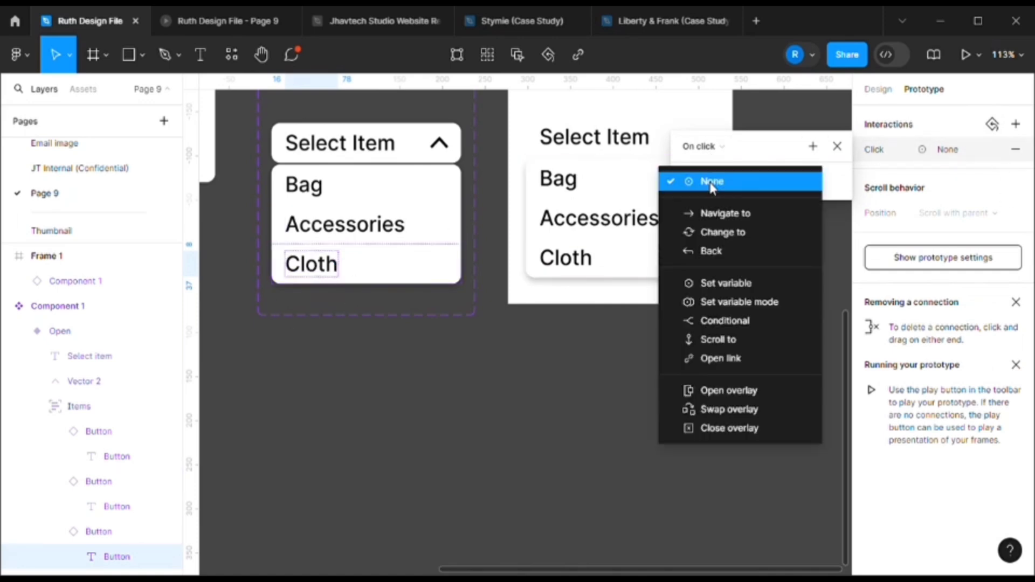
{"action": "left_click", "coordinate": [718, 282]}
{"action": "scroll", "coordinate": [721, 286], "scroll_direction": "down", "scroll_amount": 3}
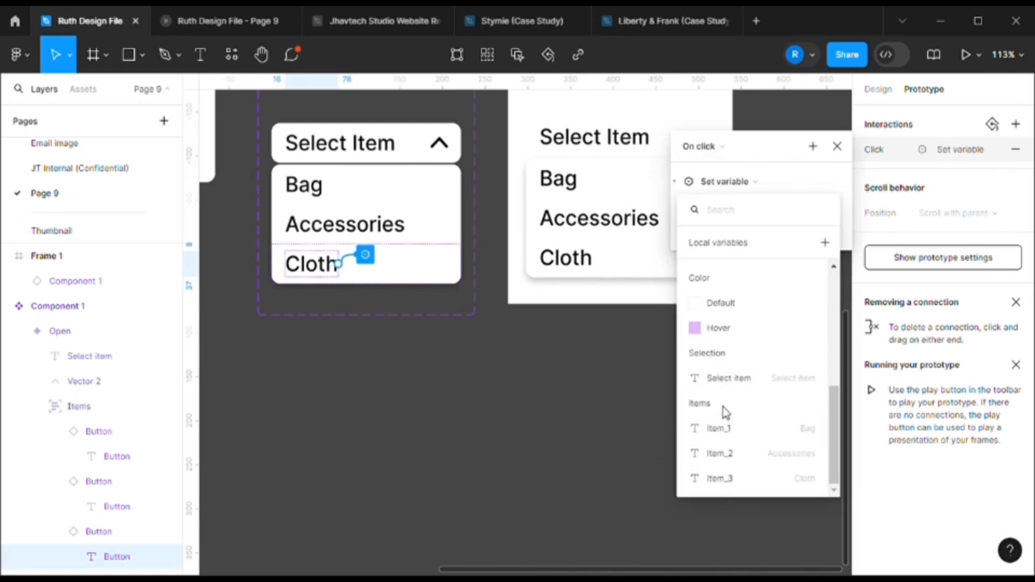
{"action": "left_click", "coordinate": [729, 380]}
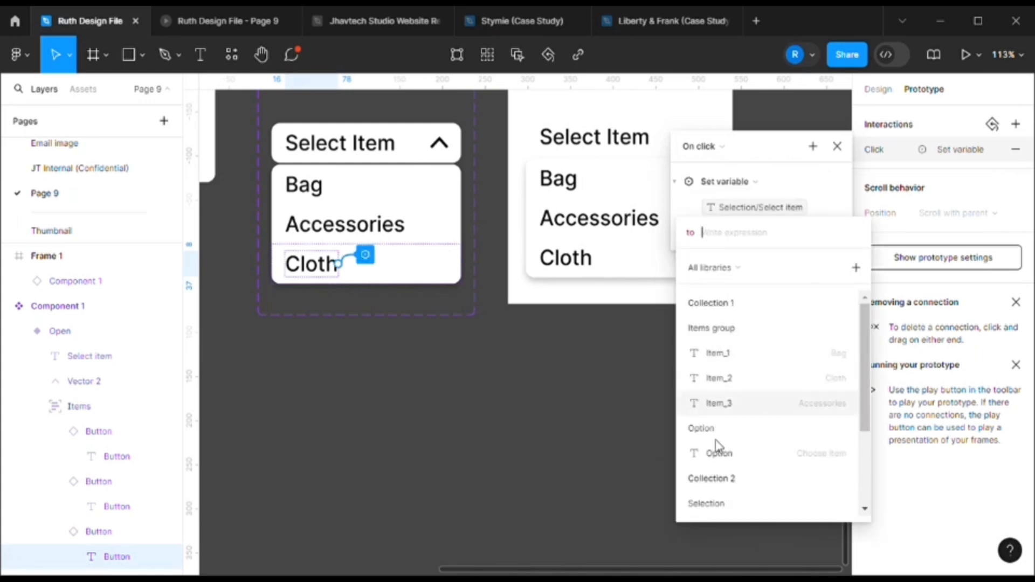
{"action": "scroll", "coordinate": [718, 454], "scroll_direction": "down", "scroll_amount": 3}
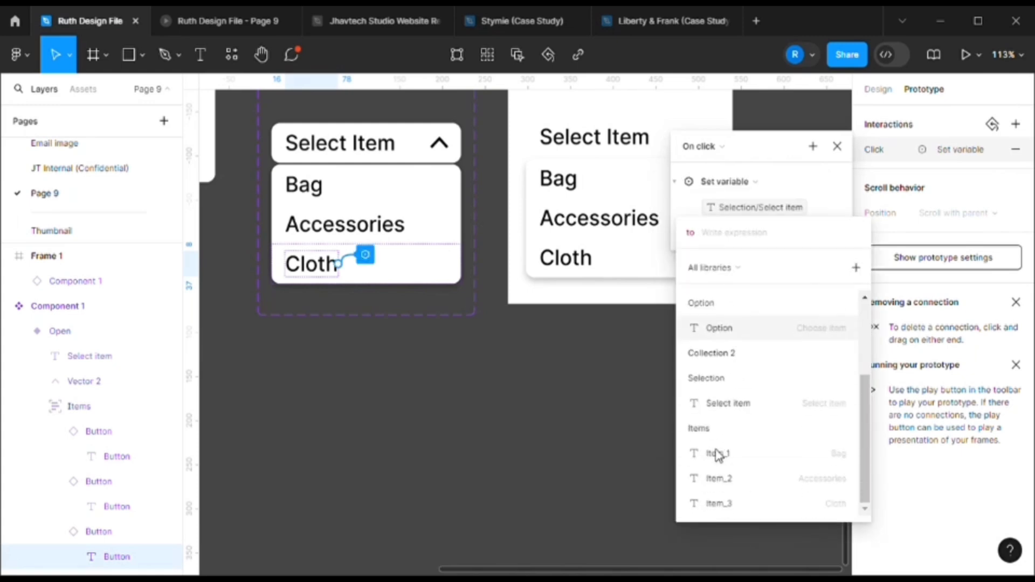
{"action": "left_click", "coordinate": [720, 503]}
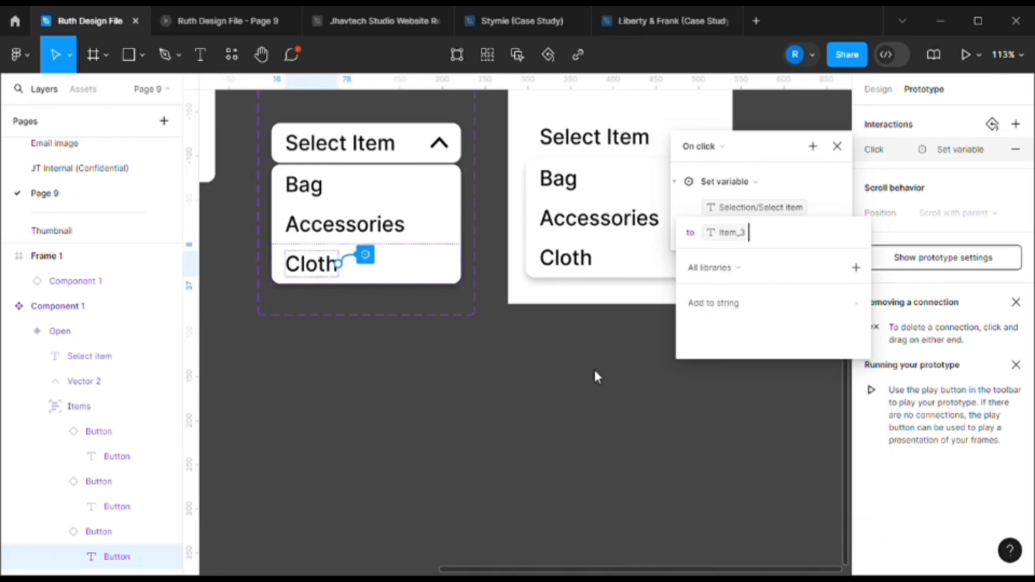
{"action": "key", "text": "Escape"}
Add a Change to action with Property 1 set to Close to the Cloth interaction and close its settings
{"action": "left_click", "coordinate": [812, 151]}
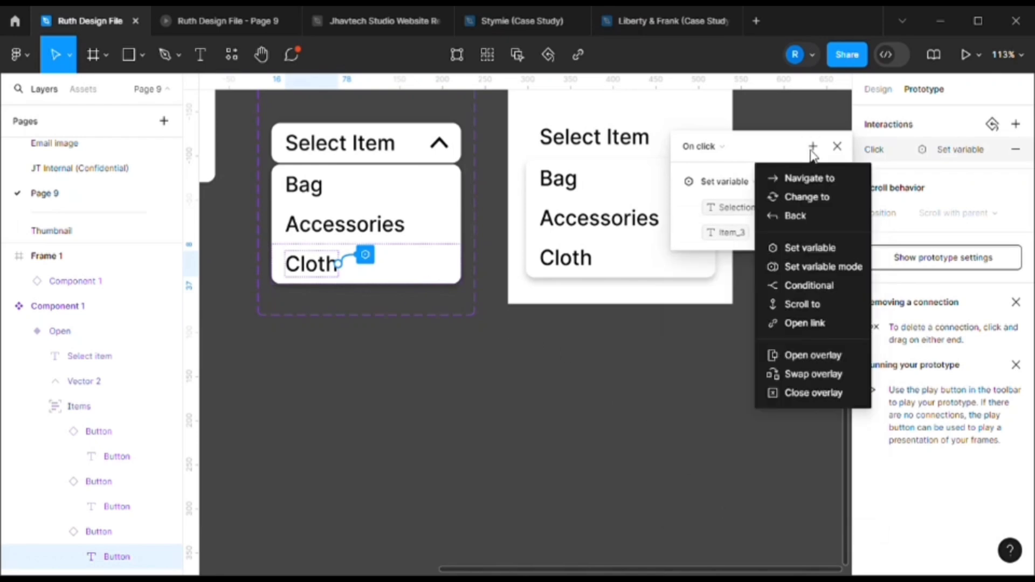
{"action": "left_click", "coordinate": [801, 200]}
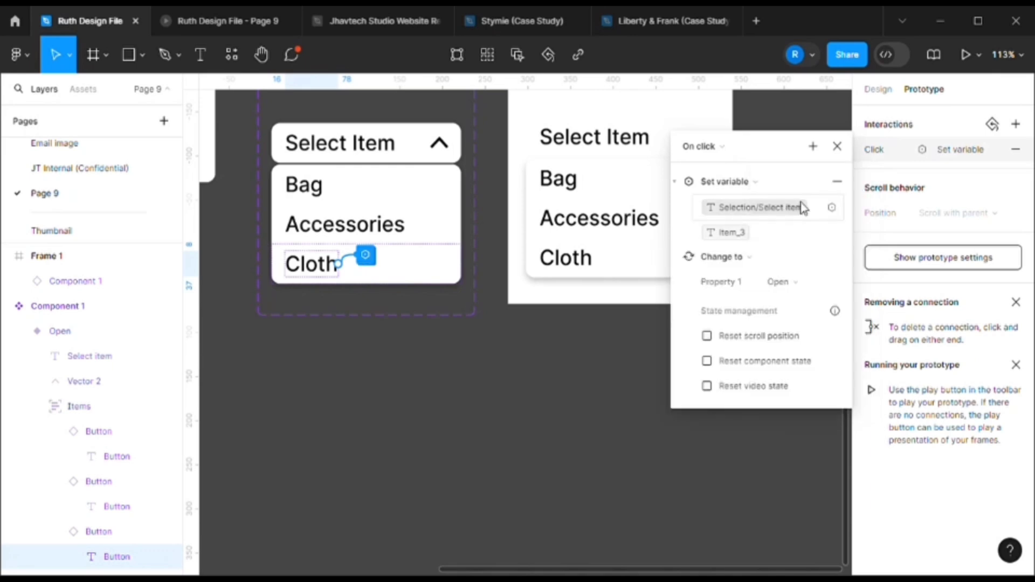
{"action": "left_click", "coordinate": [801, 284]}
{"action": "left_click", "coordinate": [806, 264]}
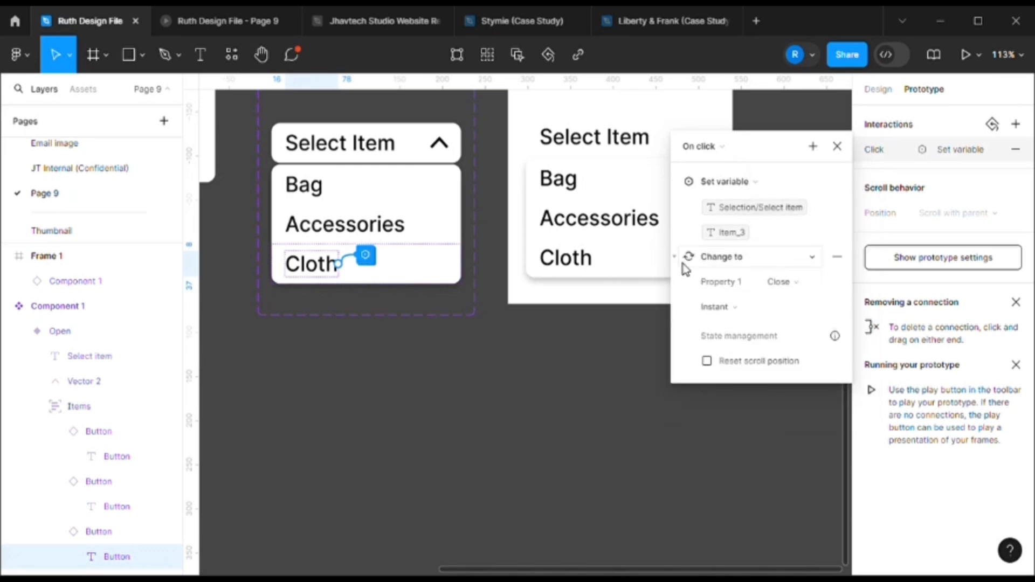
{"action": "left_click", "coordinate": [836, 150]}
Preview Frame 1 and test reopening the dropdown and choosing Accessories, Bag and Accessories again
{"action": "scroll", "coordinate": [619, 291], "scroll_direction": "up", "scroll_amount": 3}
{"action": "left_click", "coordinate": [523, 173]}
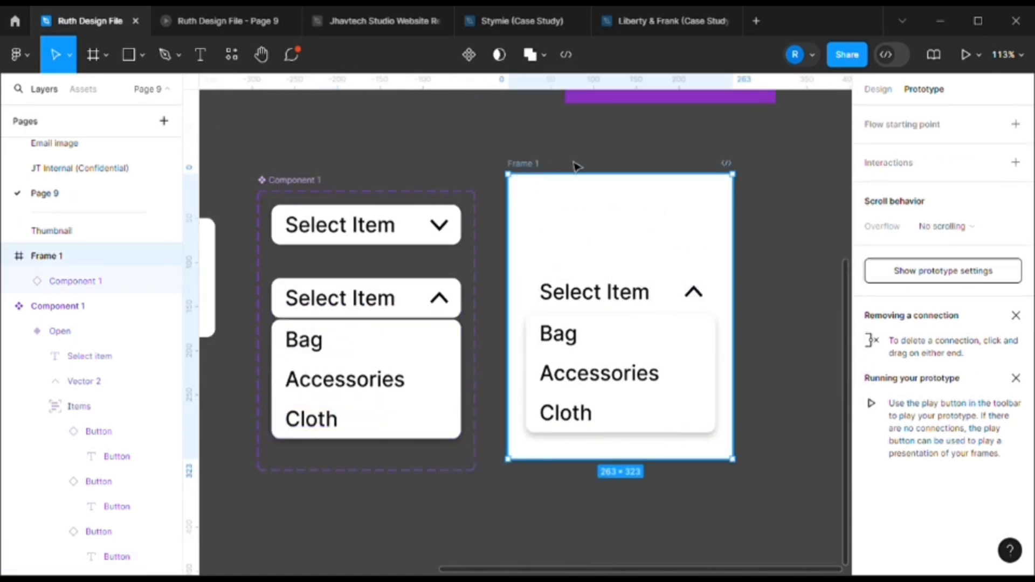
{"action": "left_click", "coordinate": [965, 54]}
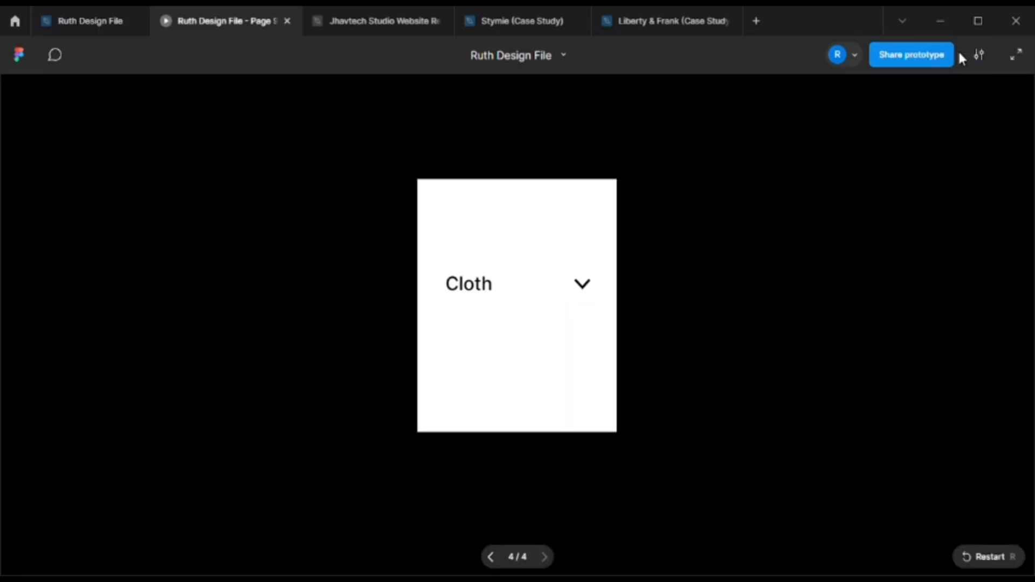
{"action": "left_click", "coordinate": [575, 300]}
{"action": "left_click", "coordinate": [496, 355]}
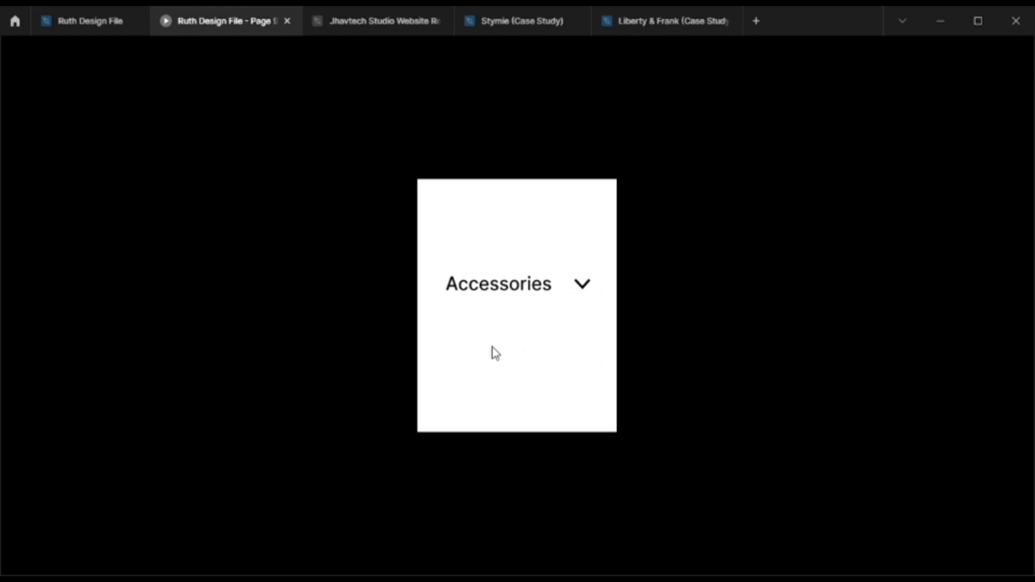
{"action": "left_click", "coordinate": [566, 286]}
{"action": "left_click", "coordinate": [460, 318]}
{"action": "left_click", "coordinate": [533, 292]}
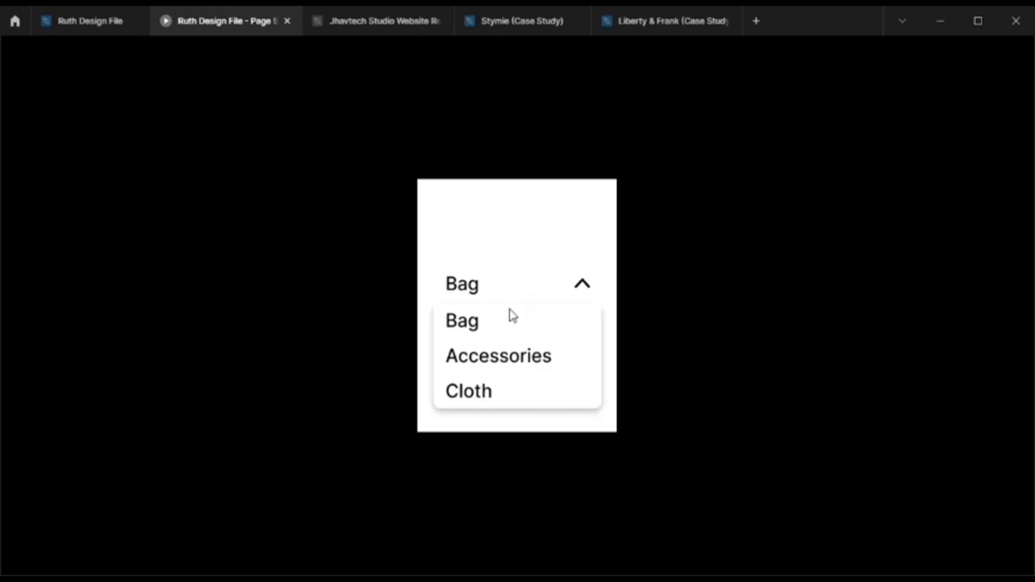
{"action": "left_click", "coordinate": [460, 358]}
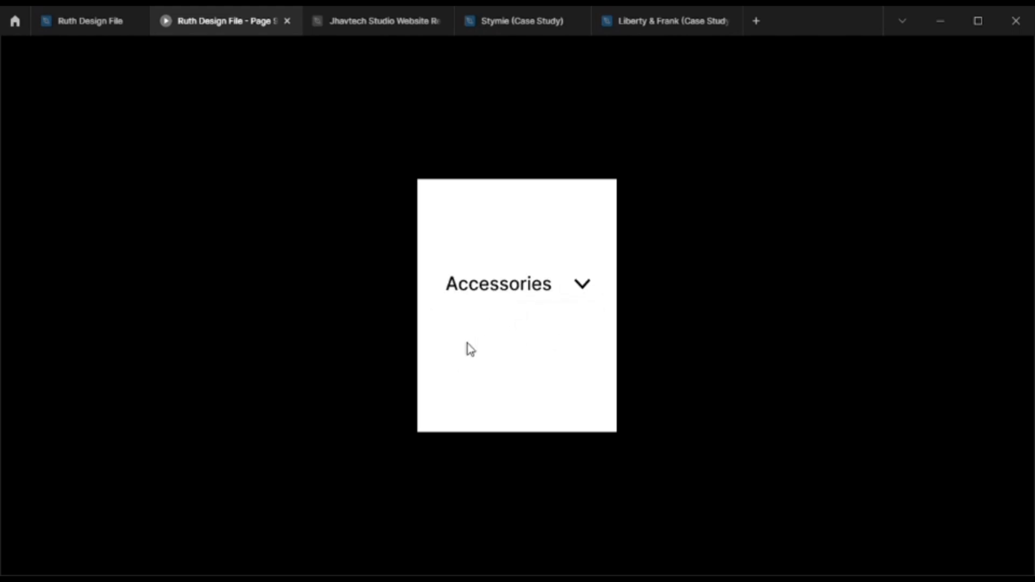
Open the previewed dropdown and test whether the empty space beside the Bag text responds to selection
{"action": "left_click", "coordinate": [517, 297]}
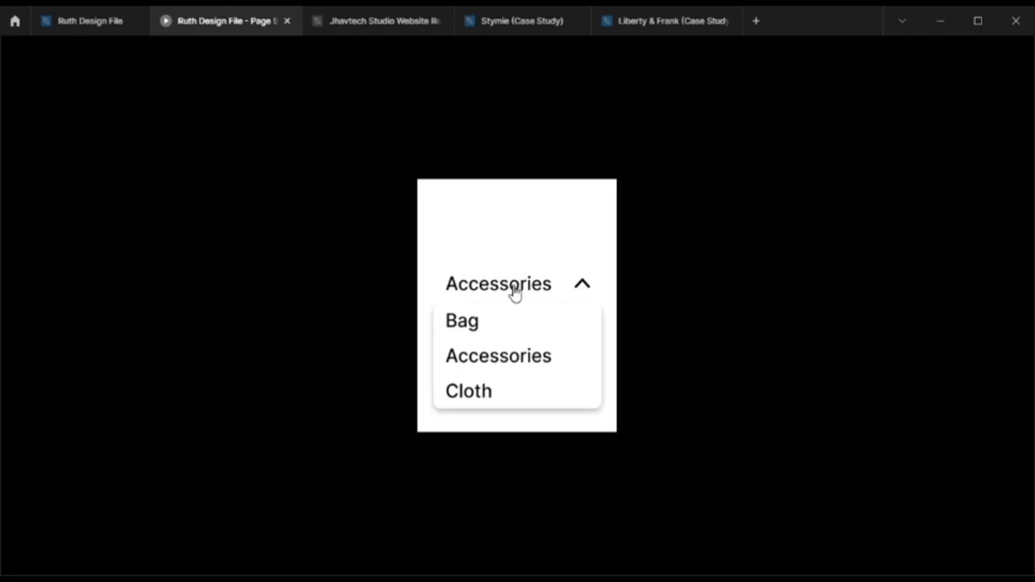
{"action": "left_click", "coordinate": [534, 331]}
{"action": "left_click", "coordinate": [503, 320]}
{"action": "left_click", "coordinate": [566, 329]}
{"action": "left_click", "coordinate": [526, 315]}
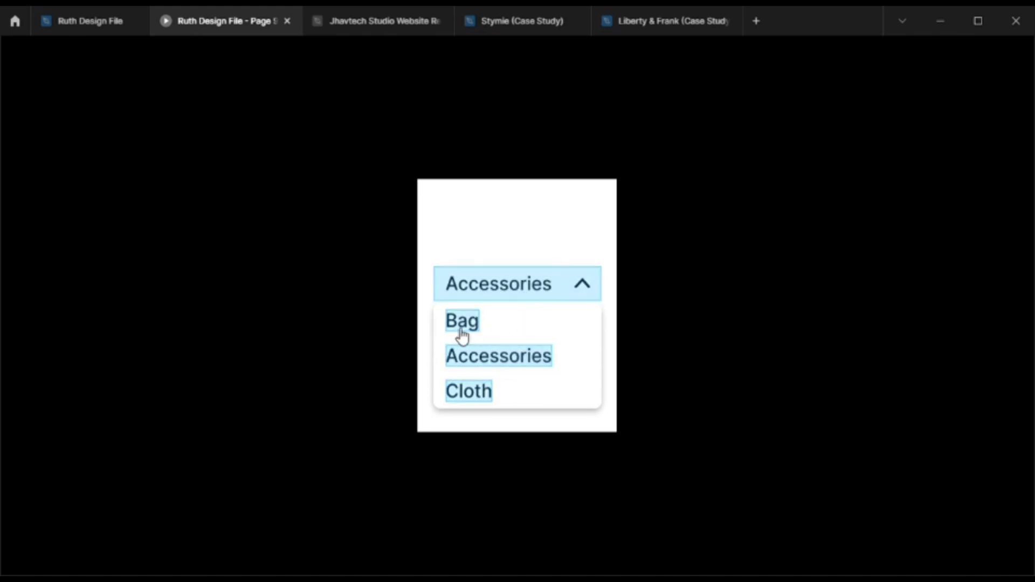
{"action": "left_click", "coordinate": [500, 331]}
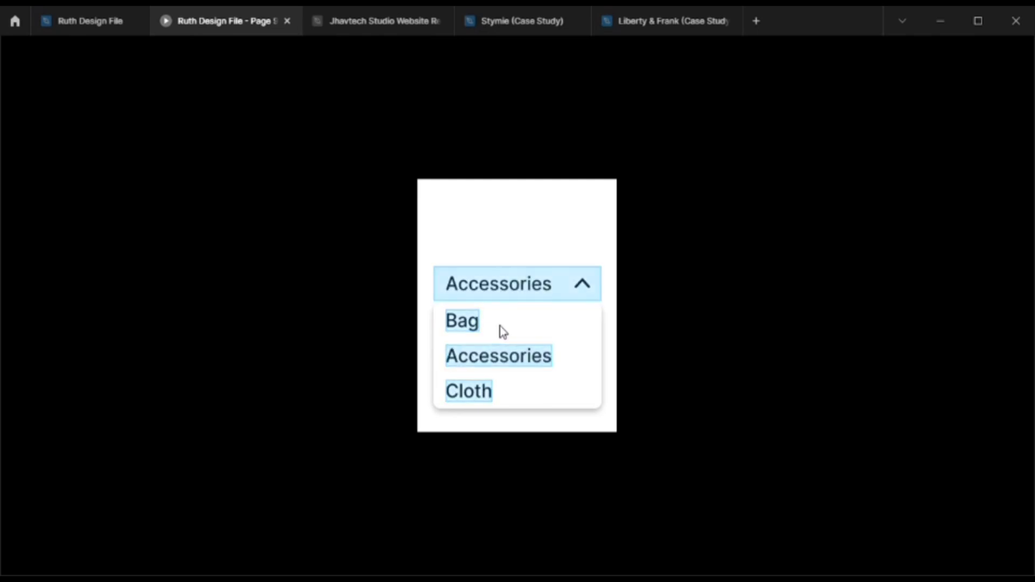
Return to the design file and set the Open variant's Bag text width to Fill container
{"action": "left_click", "coordinate": [108, 22]}
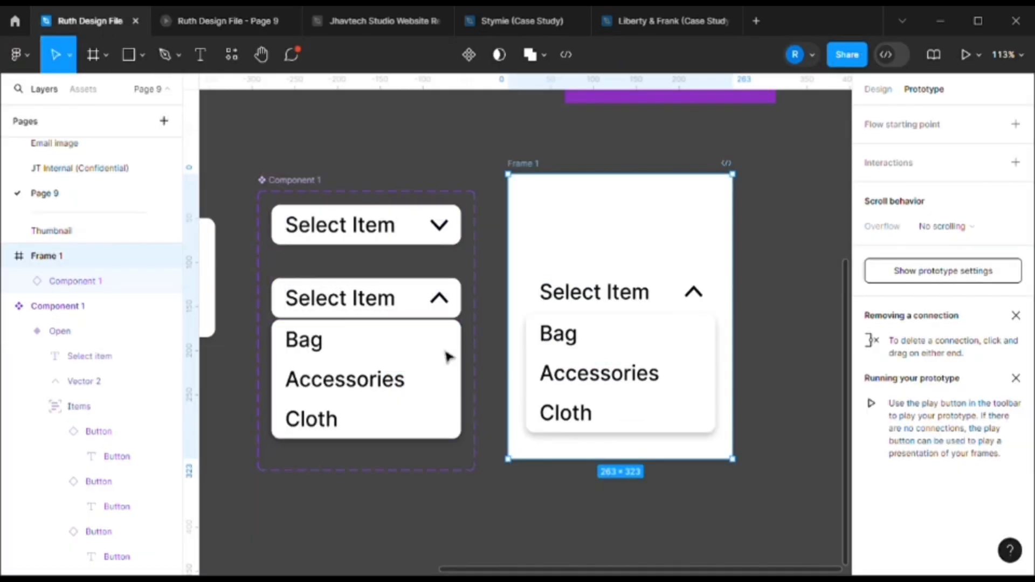
{"action": "left_click", "coordinate": [322, 348]}
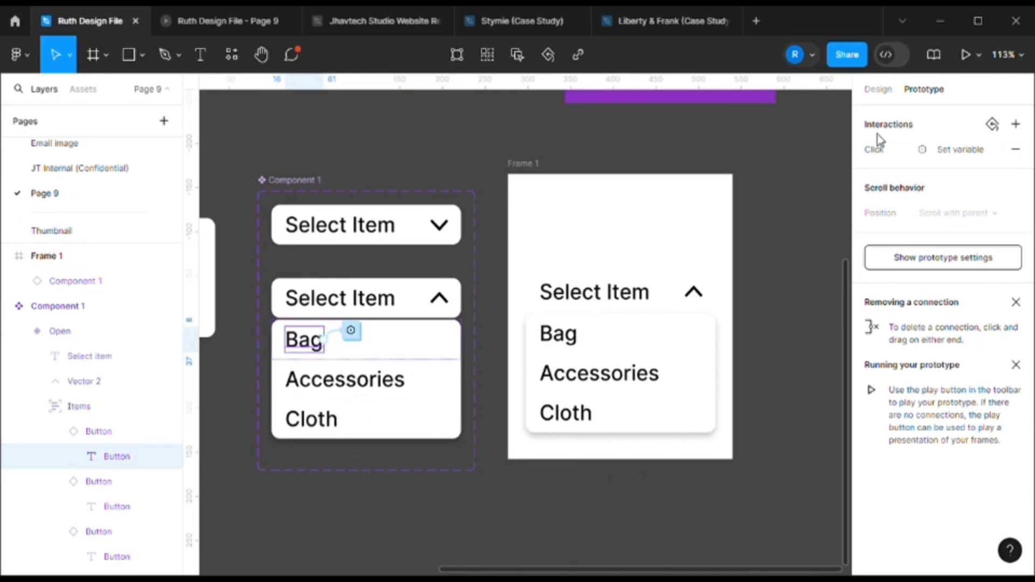
{"action": "left_click", "coordinate": [878, 89]}
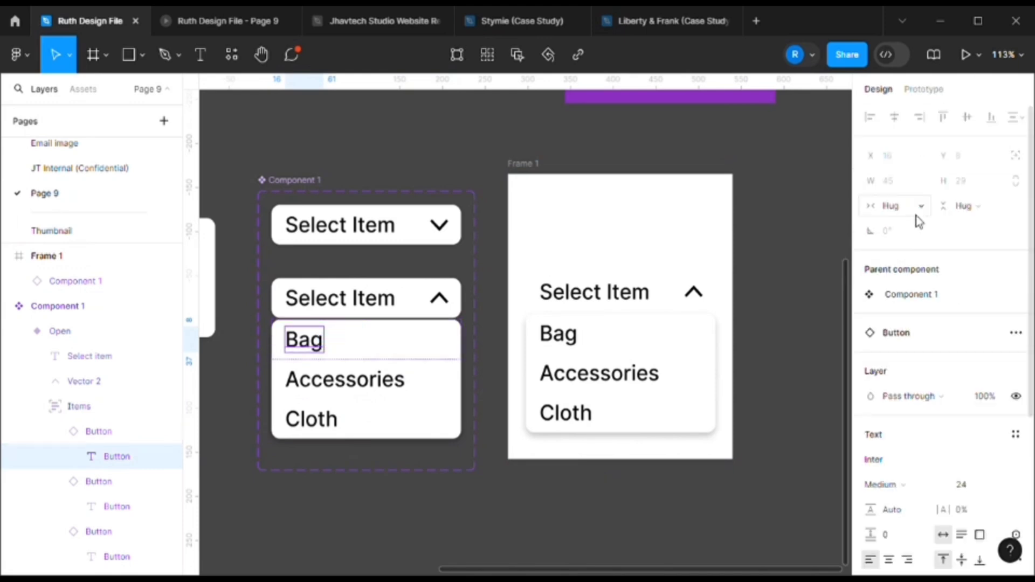
{"action": "left_click", "coordinate": [894, 206]}
{"action": "left_click", "coordinate": [931, 227]}
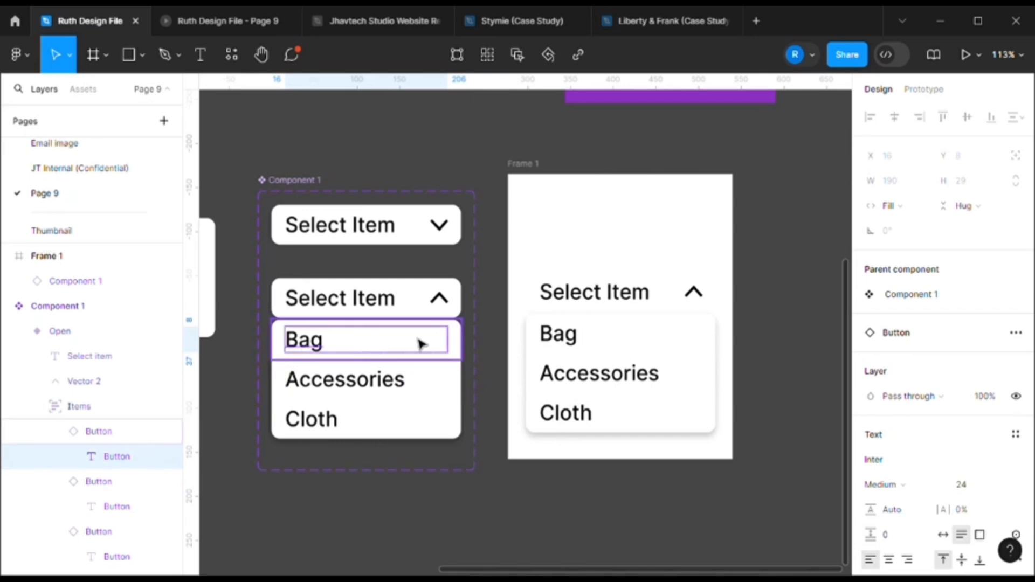
Set the width of the Accessories and Cloth texts in the Open variant to Fill container
{"action": "left_click", "coordinate": [412, 389]}
{"action": "double_click", "coordinate": [401, 389]}
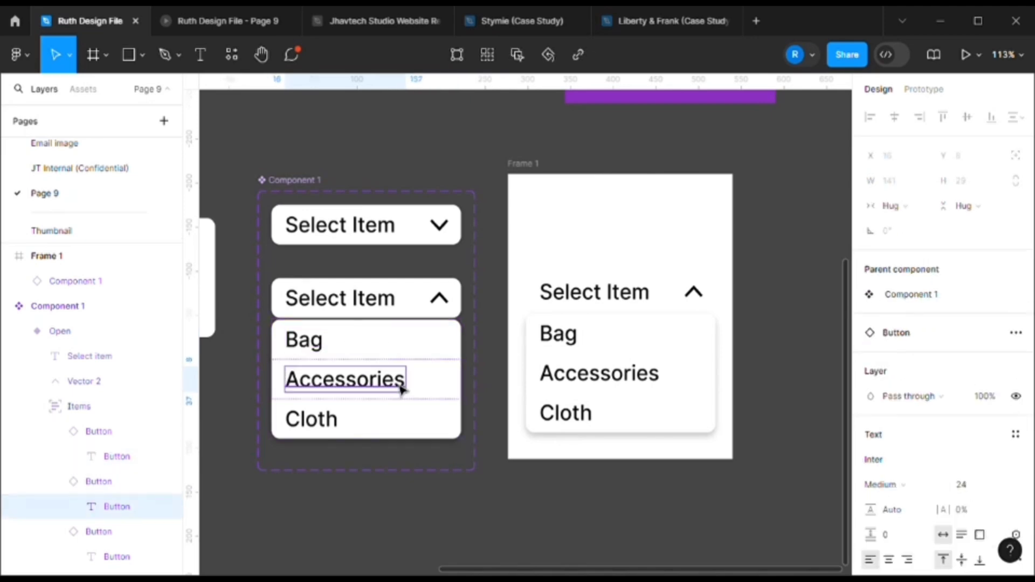
{"action": "left_click", "coordinate": [906, 206]}
{"action": "left_click", "coordinate": [909, 224]}
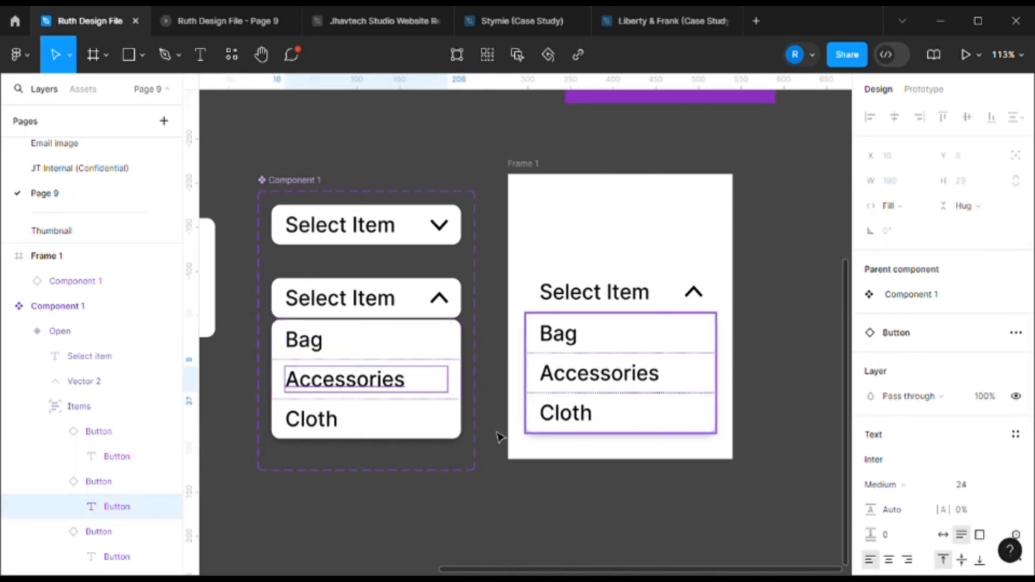
{"action": "double_click", "coordinate": [307, 429]}
{"action": "left_click", "coordinate": [892, 206]}
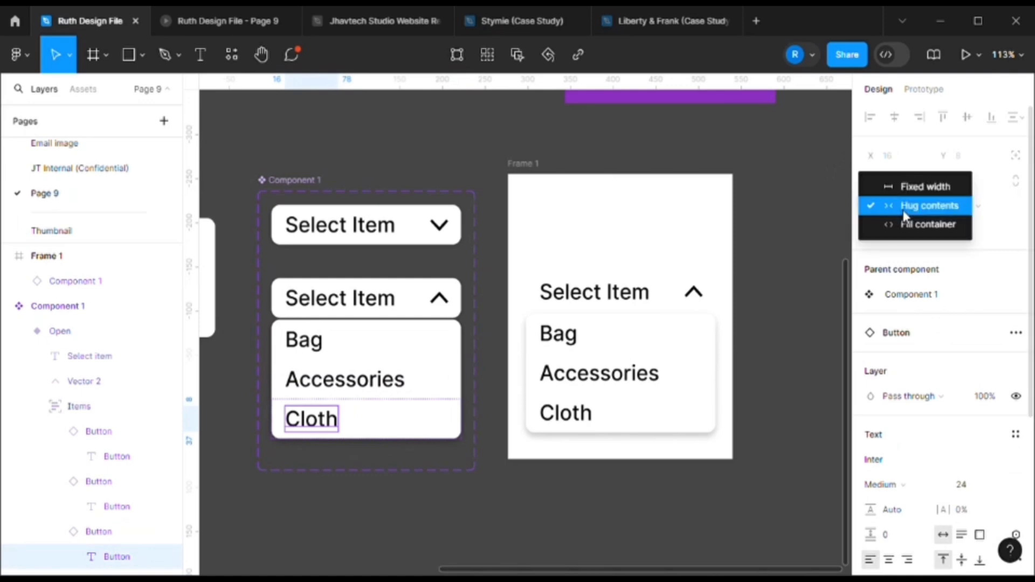
{"action": "left_click", "coordinate": [911, 224]}
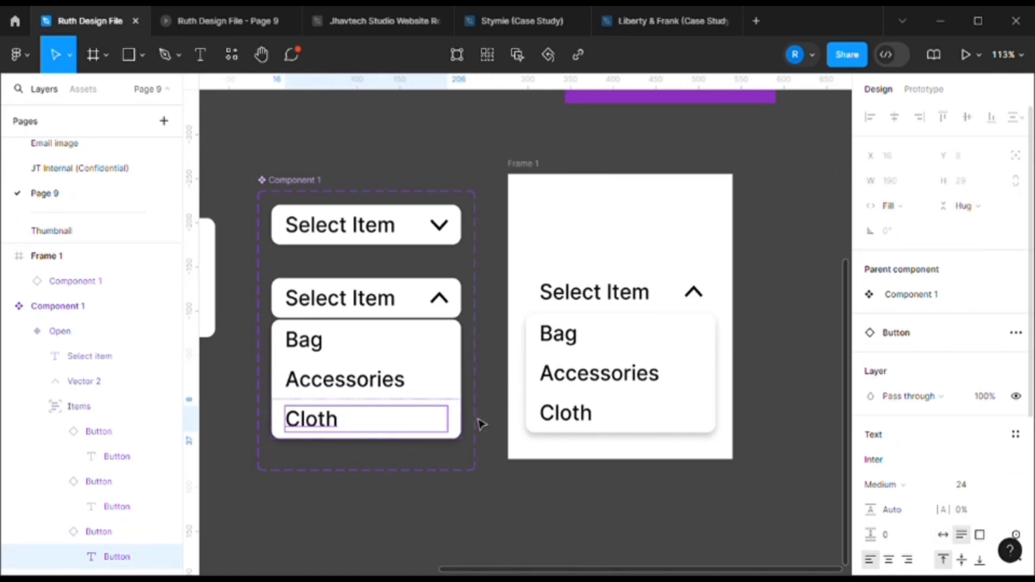
Test the prototype preview by choosing Bag, Accessories and Cloth through the empty space beside each text
{"action": "left_click", "coordinate": [229, 33]}
{"action": "left_click", "coordinate": [528, 294]}
{"action": "left_click", "coordinate": [526, 298]}
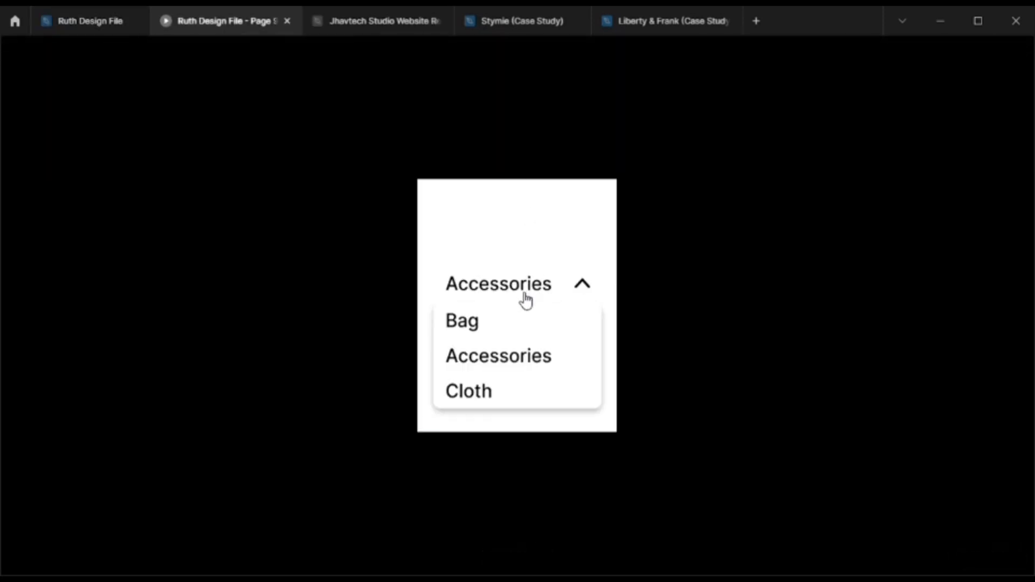
{"action": "left_click", "coordinate": [492, 332]}
{"action": "left_click", "coordinate": [535, 294]}
{"action": "left_click", "coordinate": [555, 332]}
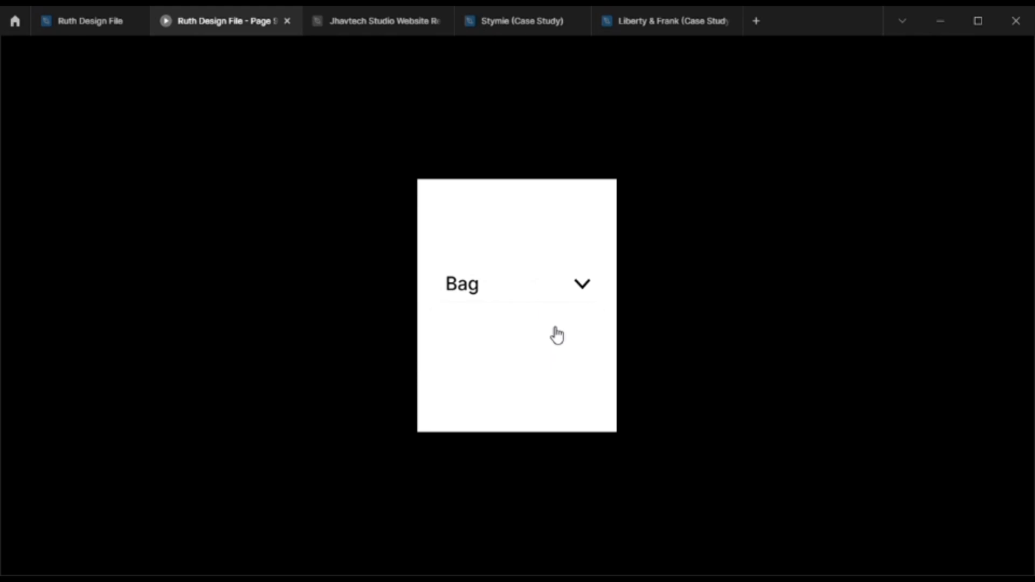
{"action": "left_click", "coordinate": [554, 282]}
{"action": "left_click", "coordinate": [585, 360]}
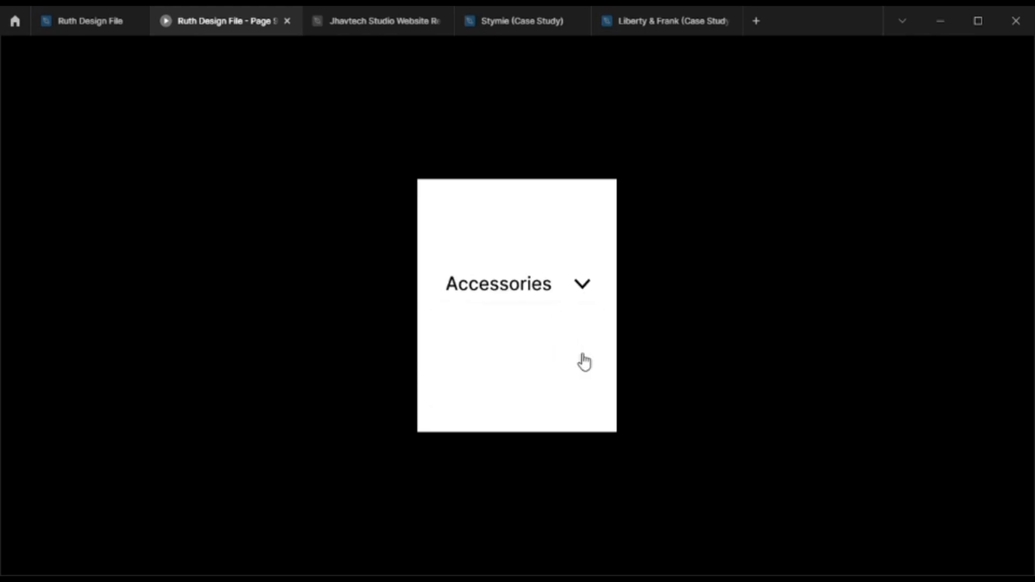
{"action": "left_click", "coordinate": [581, 290]}
{"action": "left_click", "coordinate": [571, 397]}
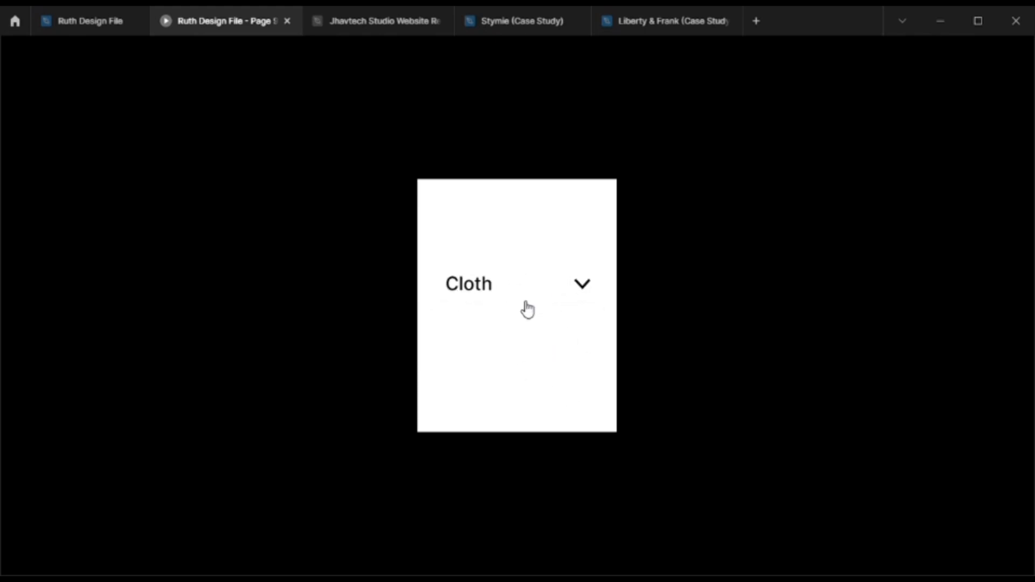
Return to the design file and change Frame 1's white fill to a dark grey
{"action": "left_click", "coordinate": [115, 29]}
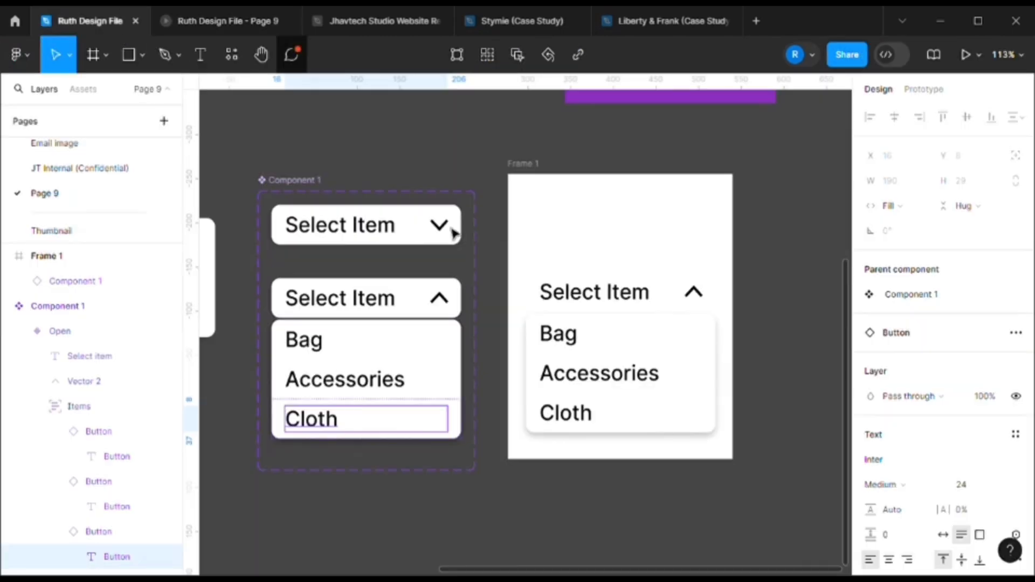
{"action": "left_click", "coordinate": [527, 173]}
{"action": "scroll", "coordinate": [917, 337], "scroll_direction": "down", "scroll_amount": 4}
{"action": "left_click", "coordinate": [870, 238]}
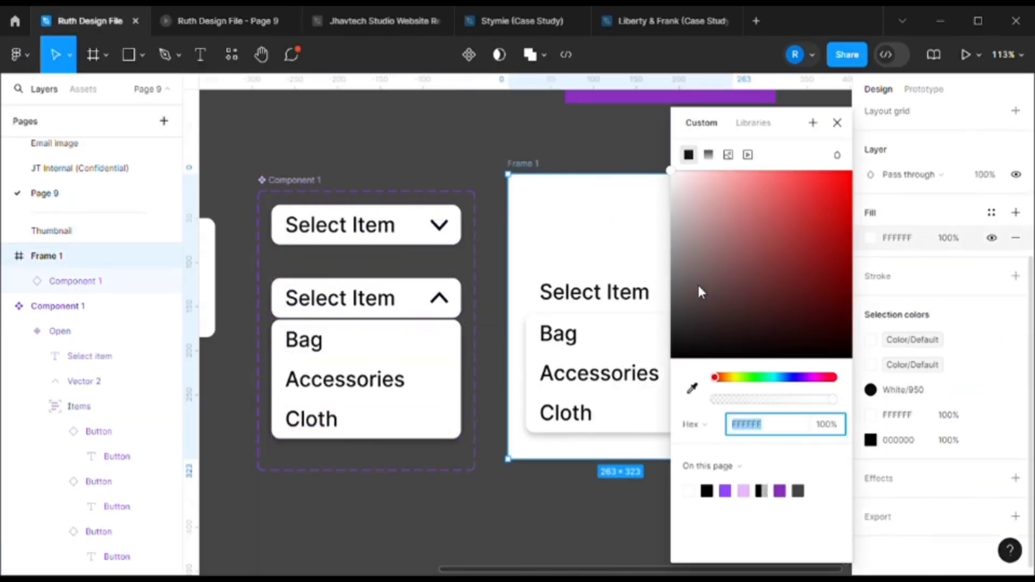
{"action": "left_click_drag", "start_coordinate": [699, 286], "coordinate": [678, 312]}
{"action": "left_click", "coordinate": [521, 153]}
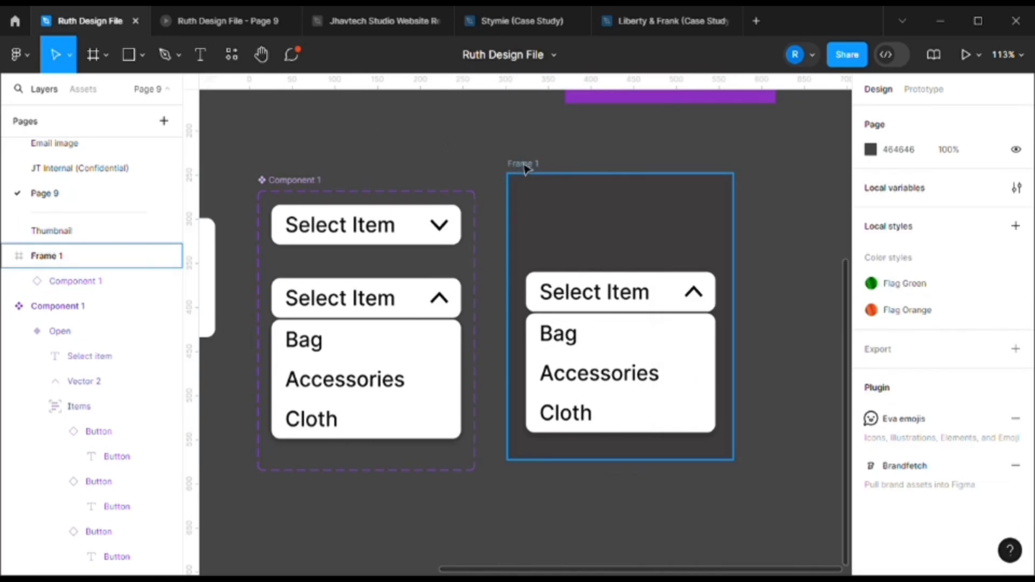
Preview Frame 1 and test the dropdown on the dark background by choosing Bag and Accessories
{"action": "left_click", "coordinate": [525, 162]}
{"action": "left_click", "coordinate": [965, 54]}
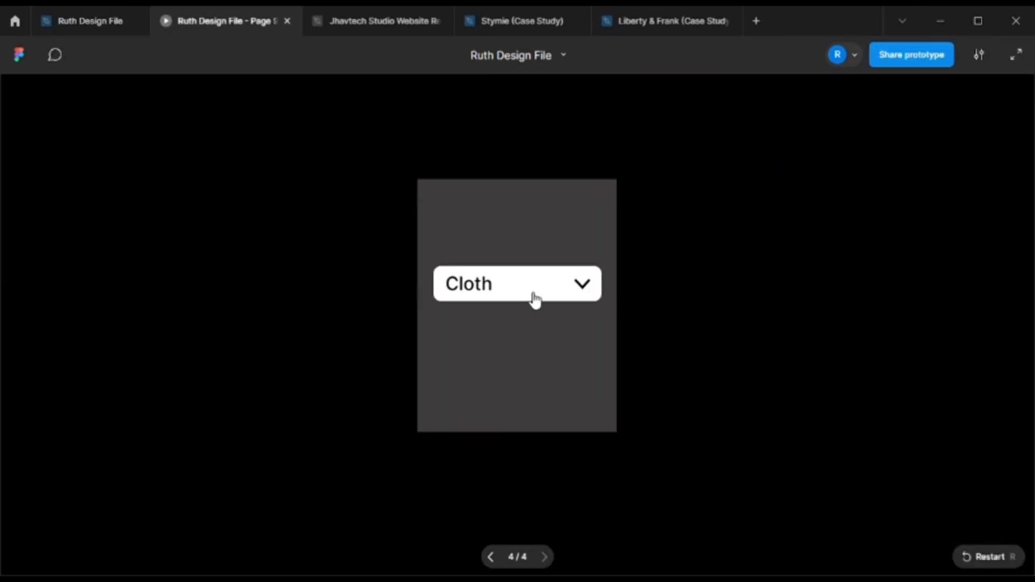
{"action": "left_click", "coordinate": [593, 291]}
{"action": "left_click", "coordinate": [511, 330]}
{"action": "left_click", "coordinate": [603, 288]}
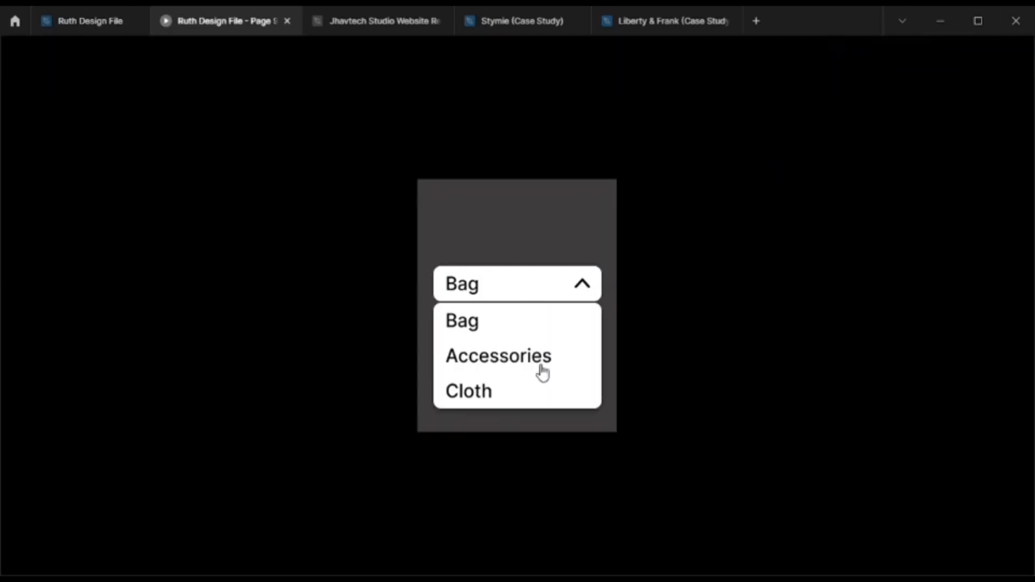
{"action": "left_click", "coordinate": [555, 354]}
{"action": "left_click", "coordinate": [557, 325]}
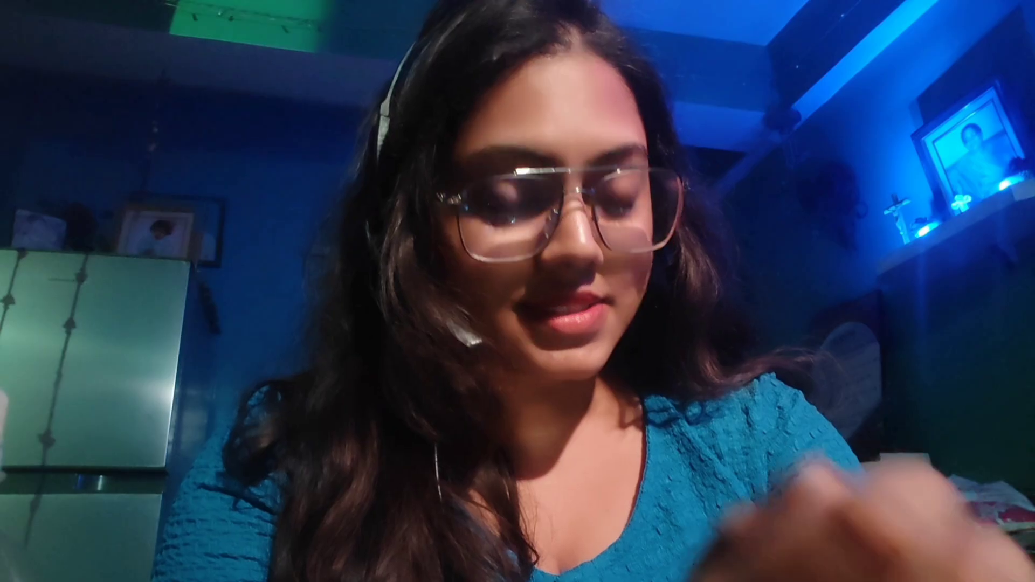